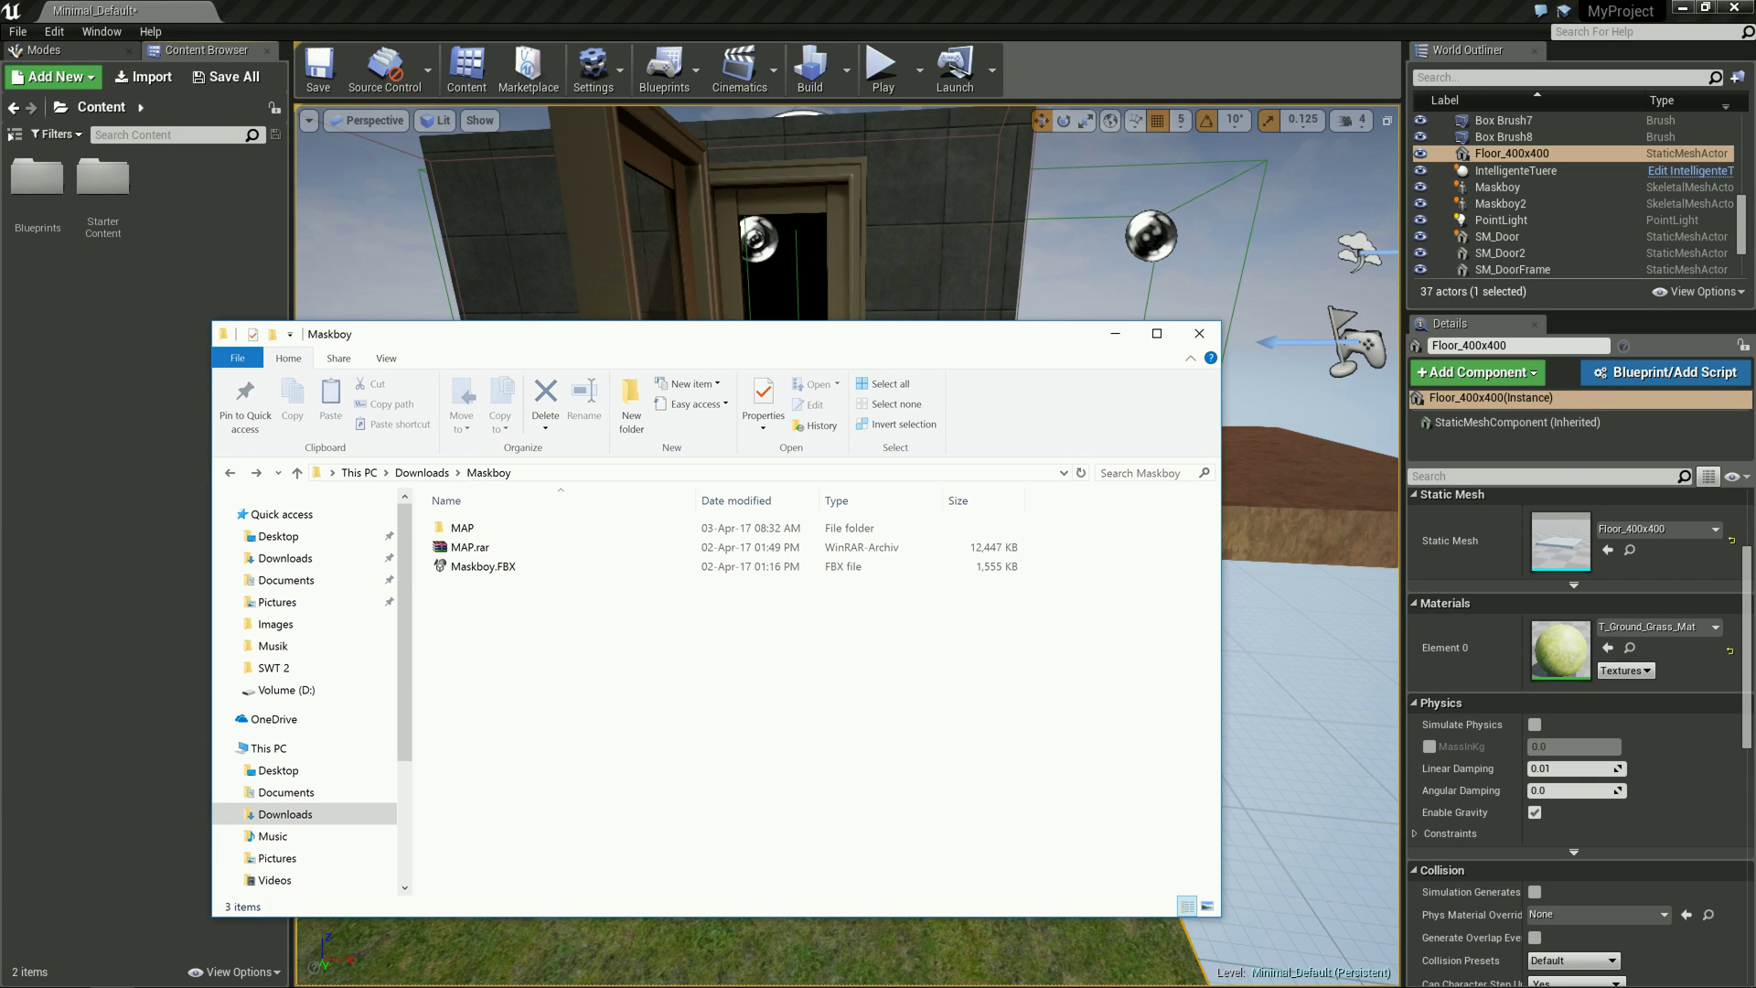
Bring up the CGTrader Mask boy model page and mark its FBX format entry.
key("alt+Tab")
key("alt+Tab")
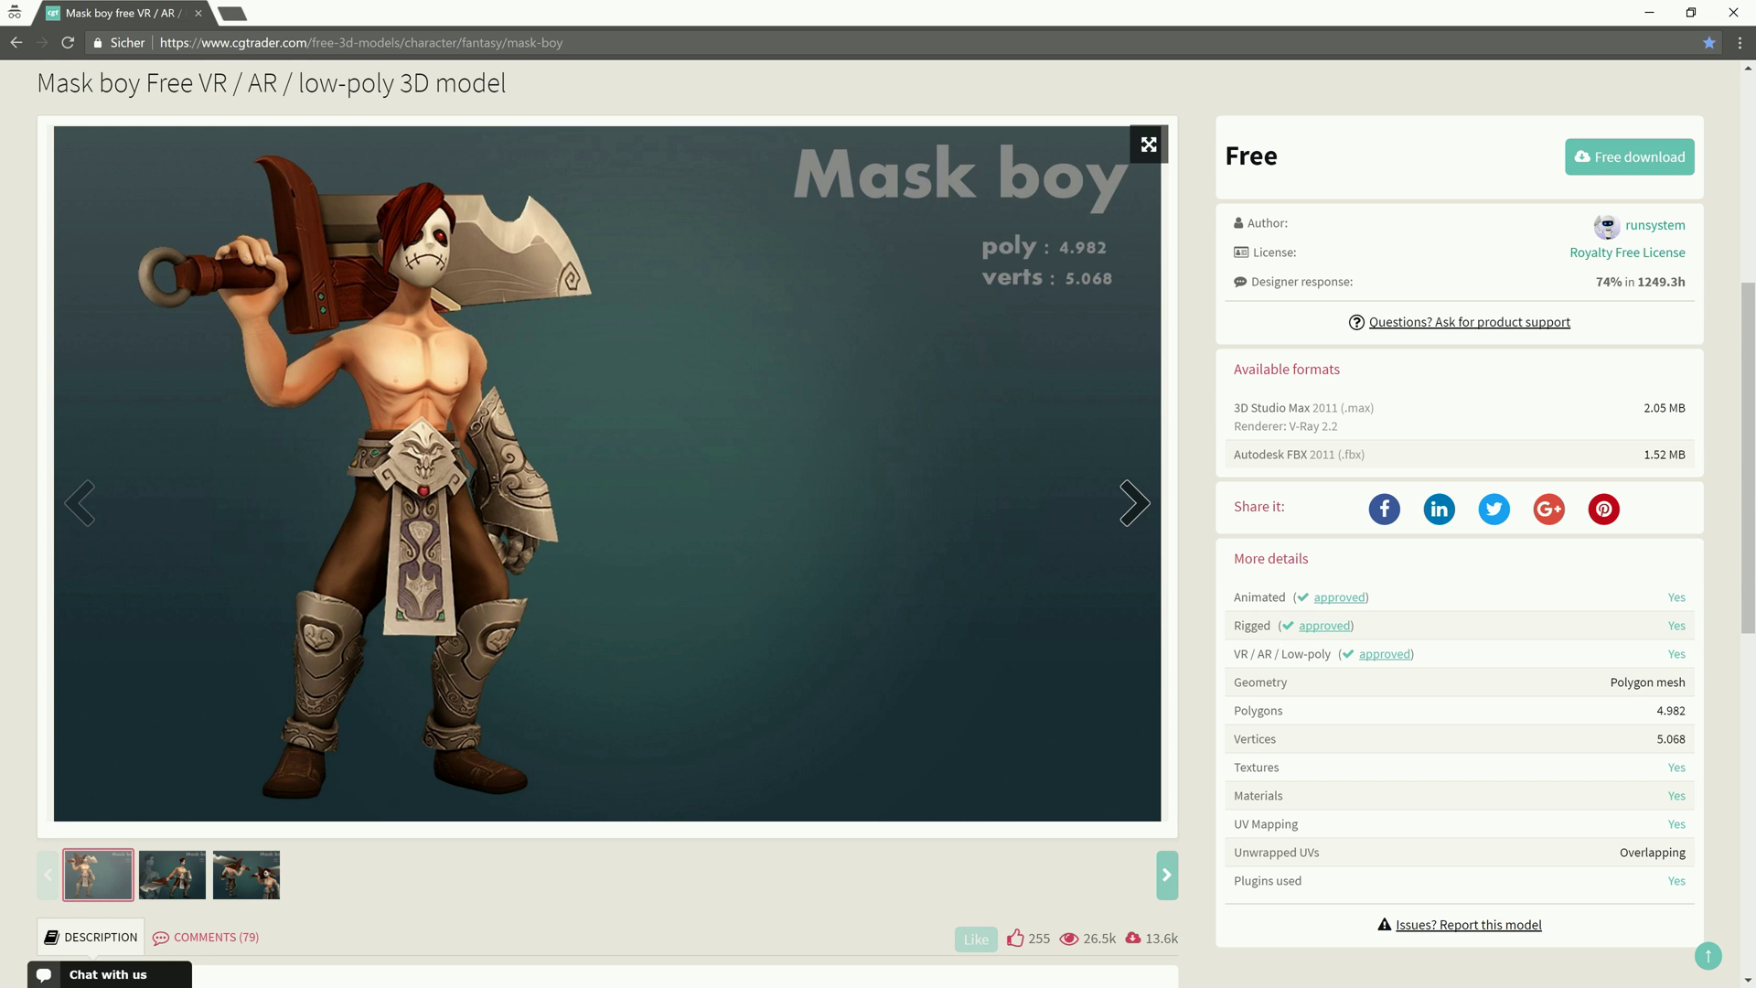
left_click_drag(1365, 455, 1337, 455)
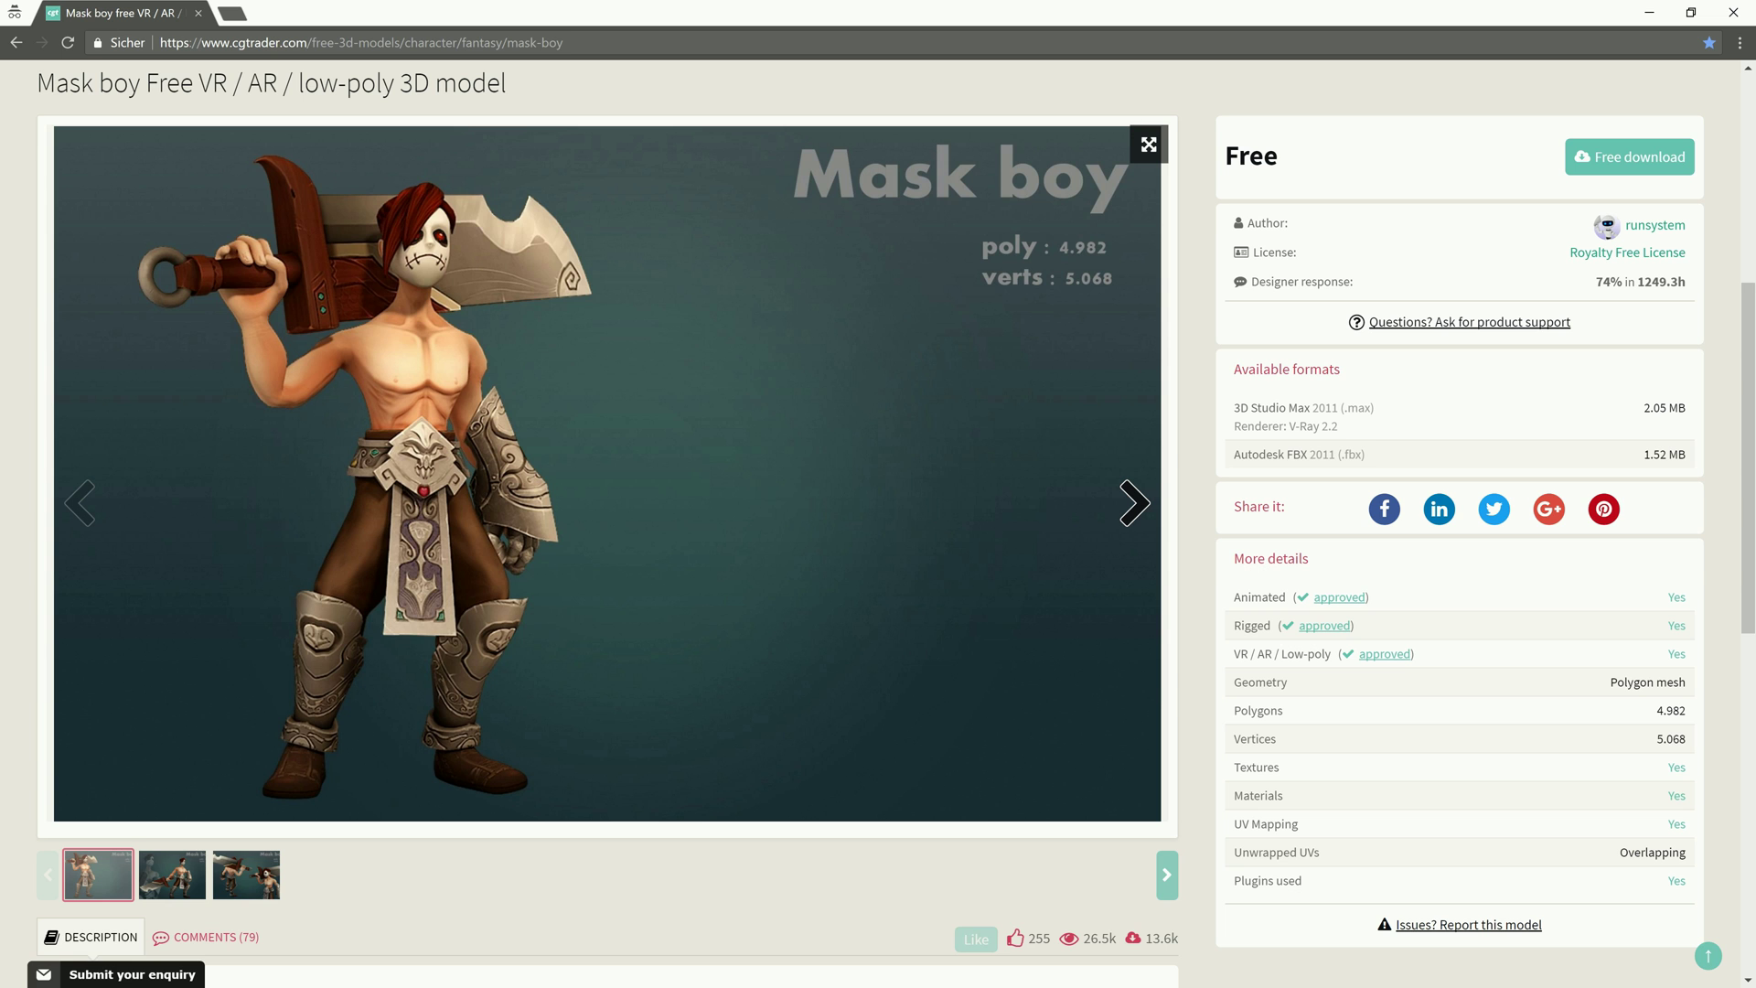
scroll(878, 522, "up", 3)
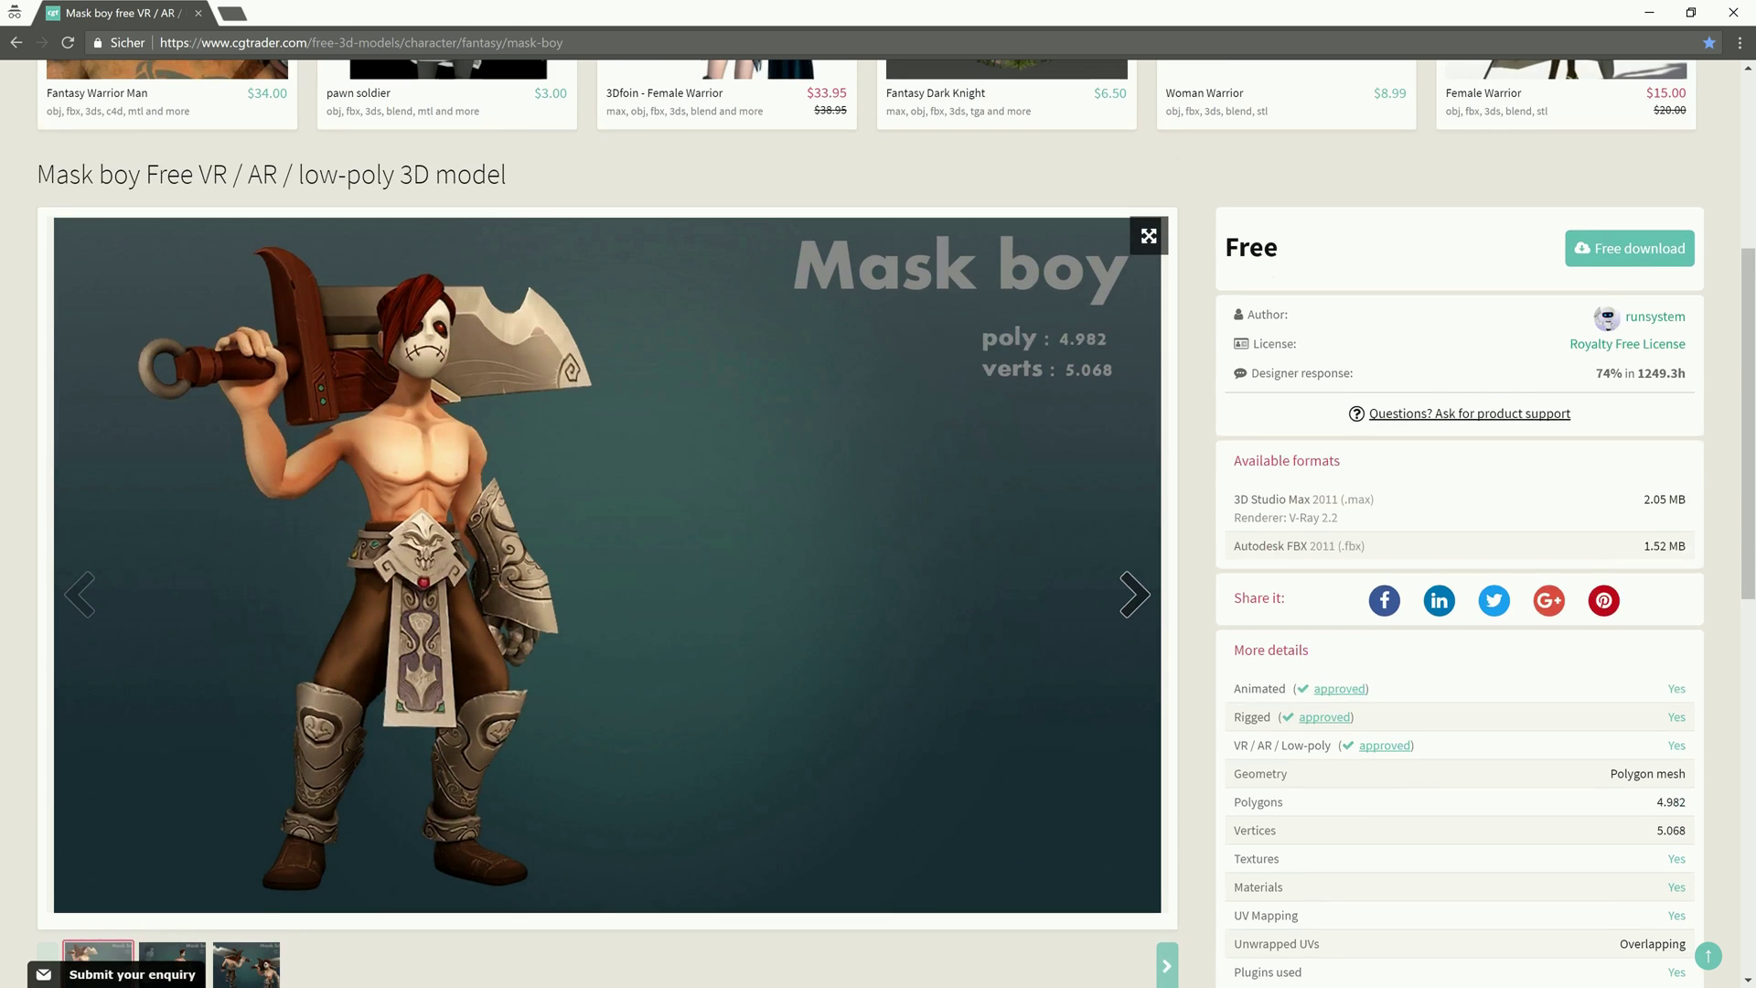
scroll(878, 521, "up", 1)
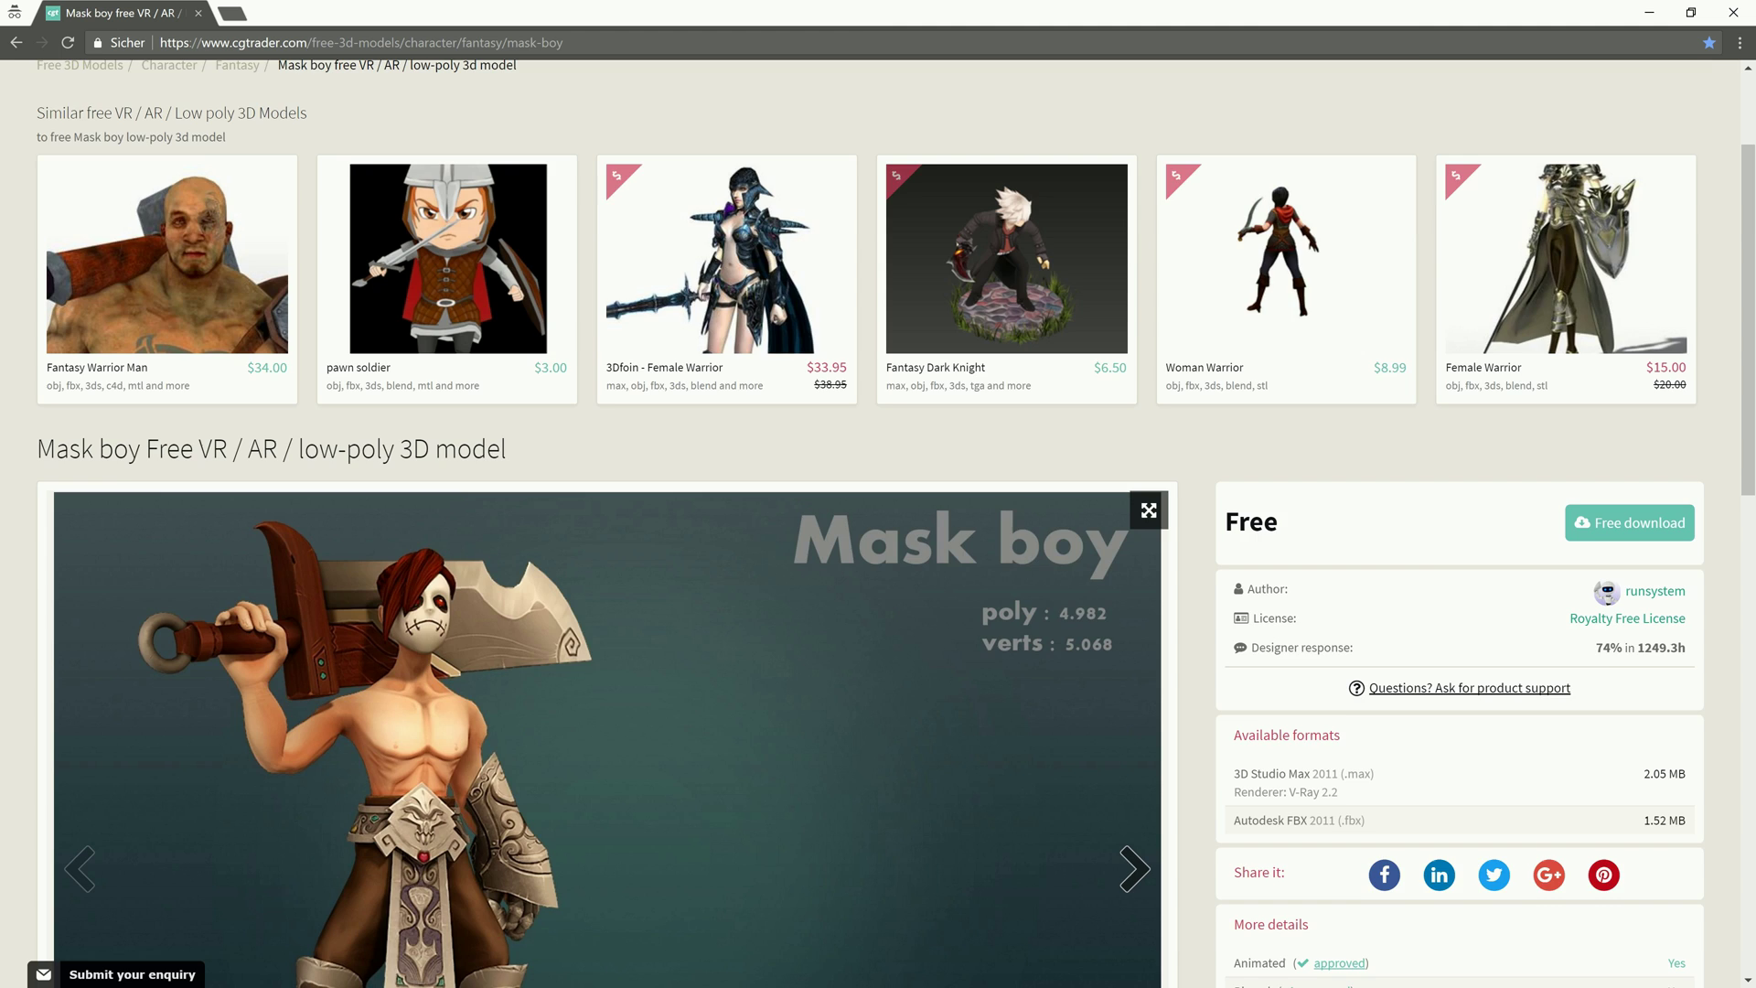
scroll(878, 521, "down", 3)
scroll(878, 521, "down", 6)
scroll(878, 521, "down", 3)
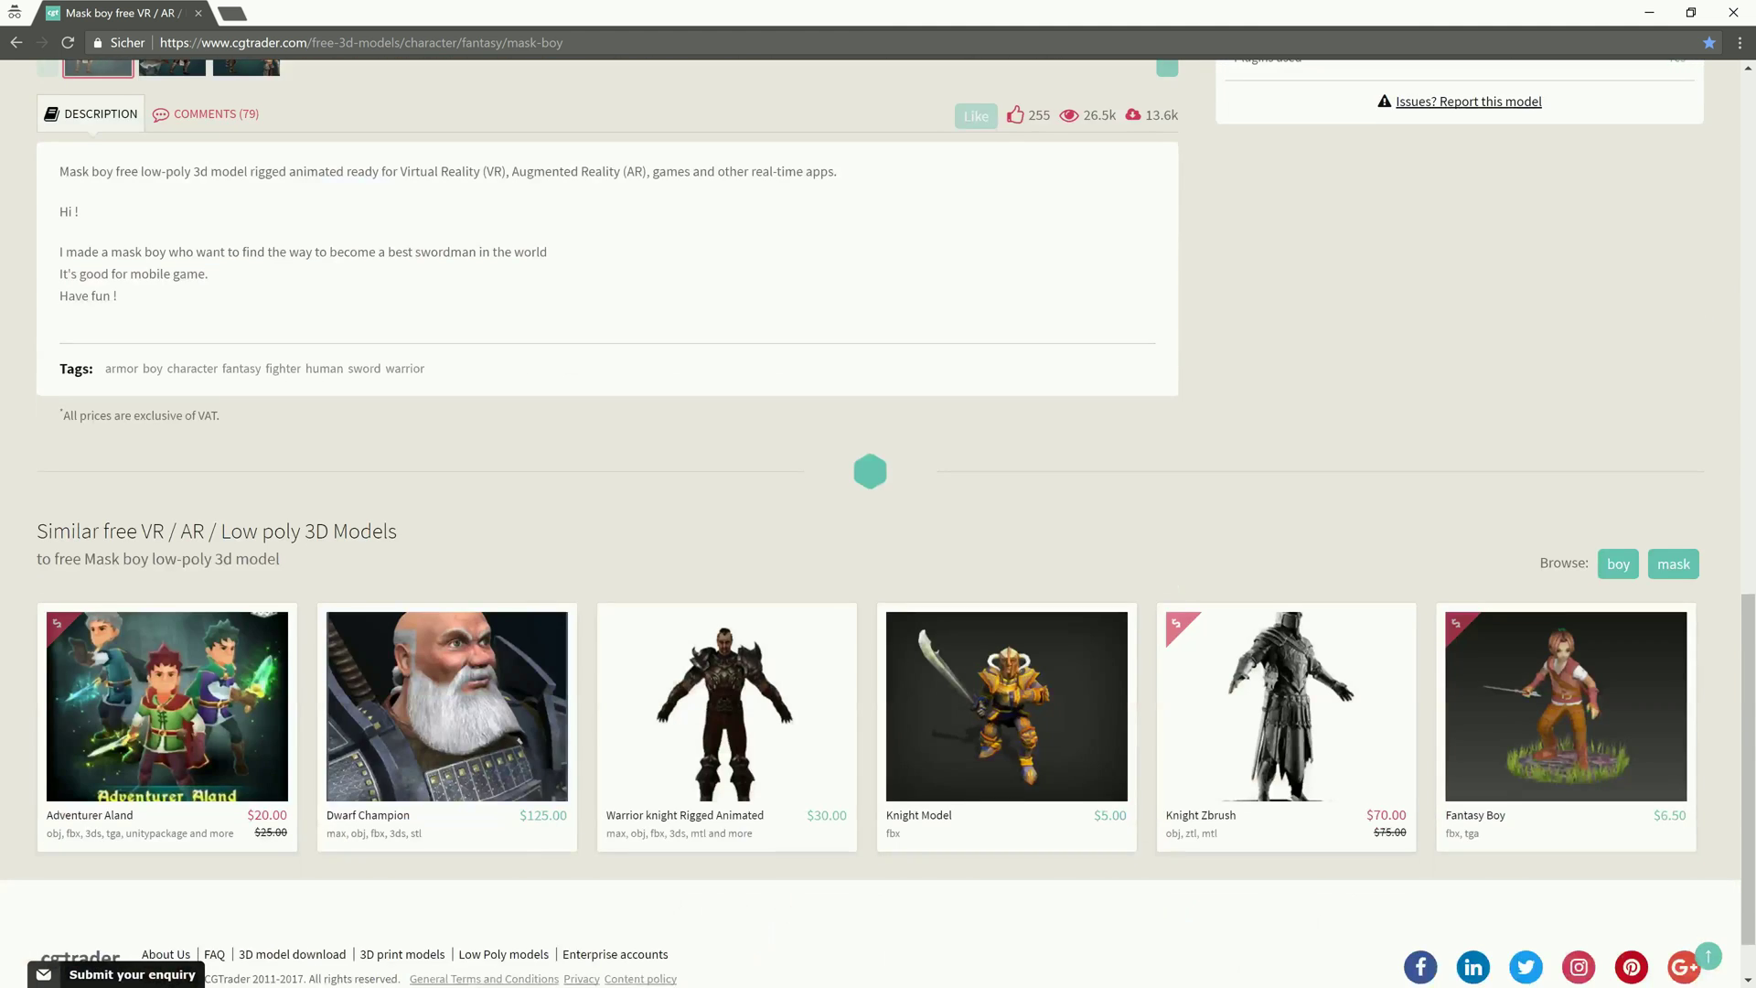
scroll(878, 522, "down", 1)
scroll(878, 521, "up", 6)
scroll(878, 521, "up", 1)
scroll(878, 522, "up", 2)
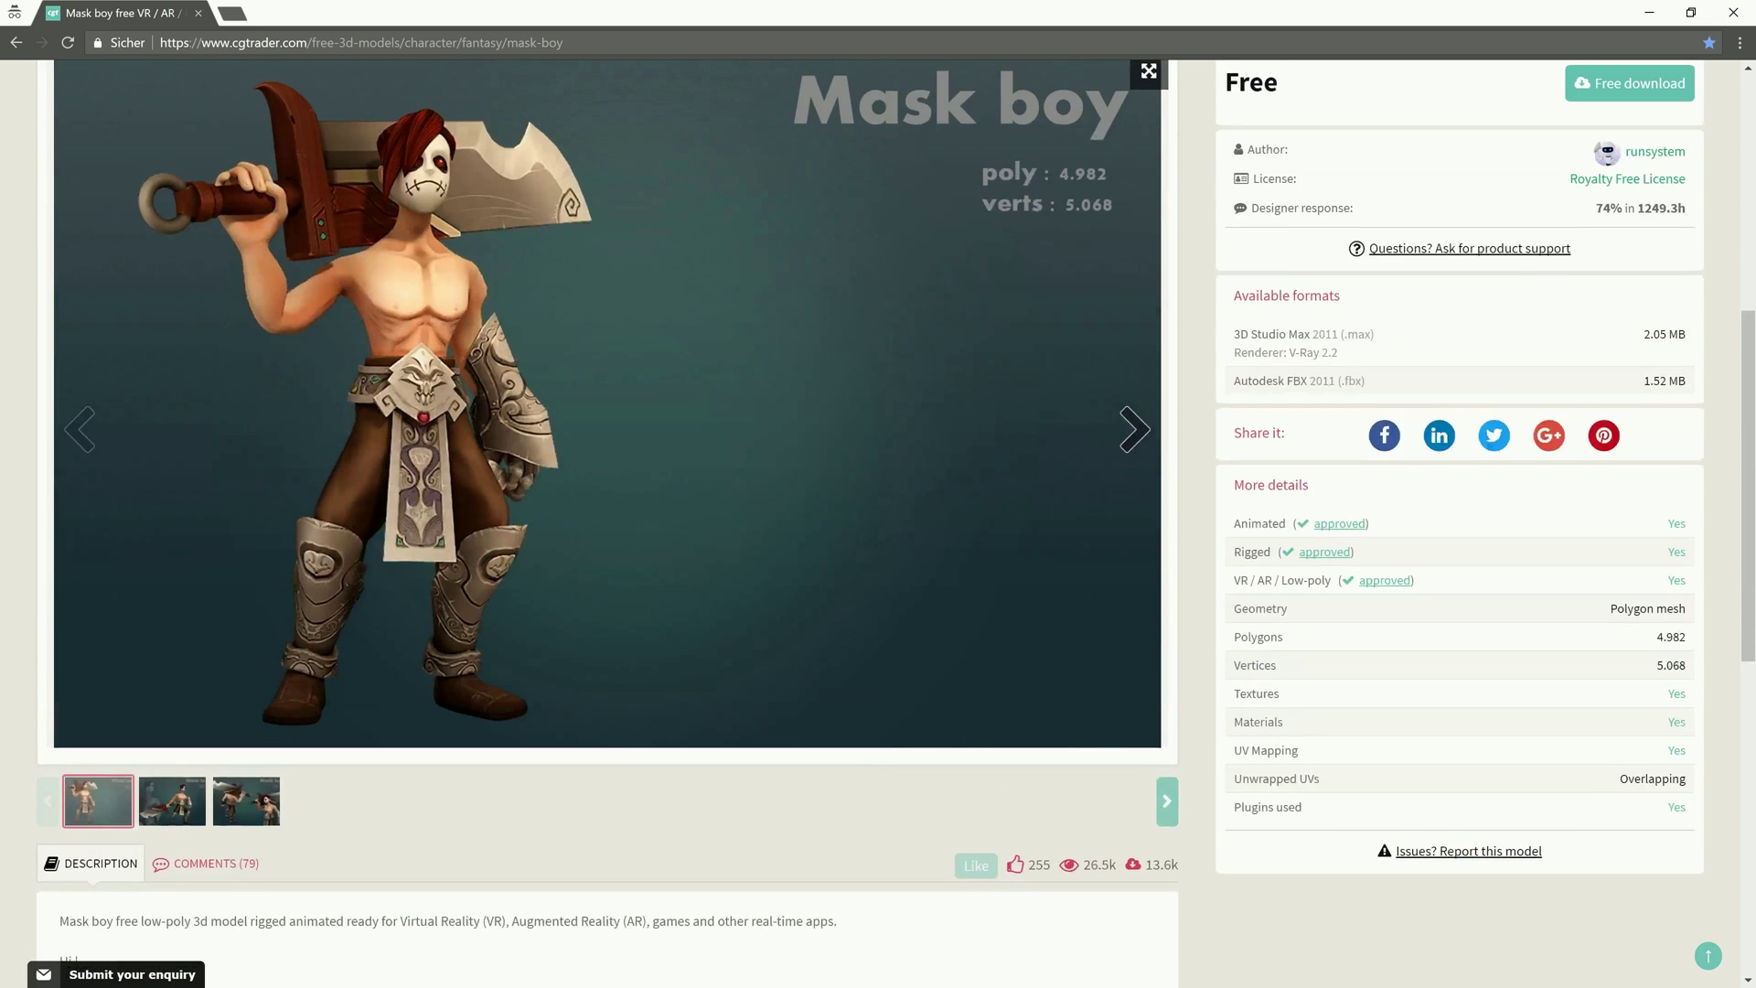
scroll(878, 521, "up", 1)
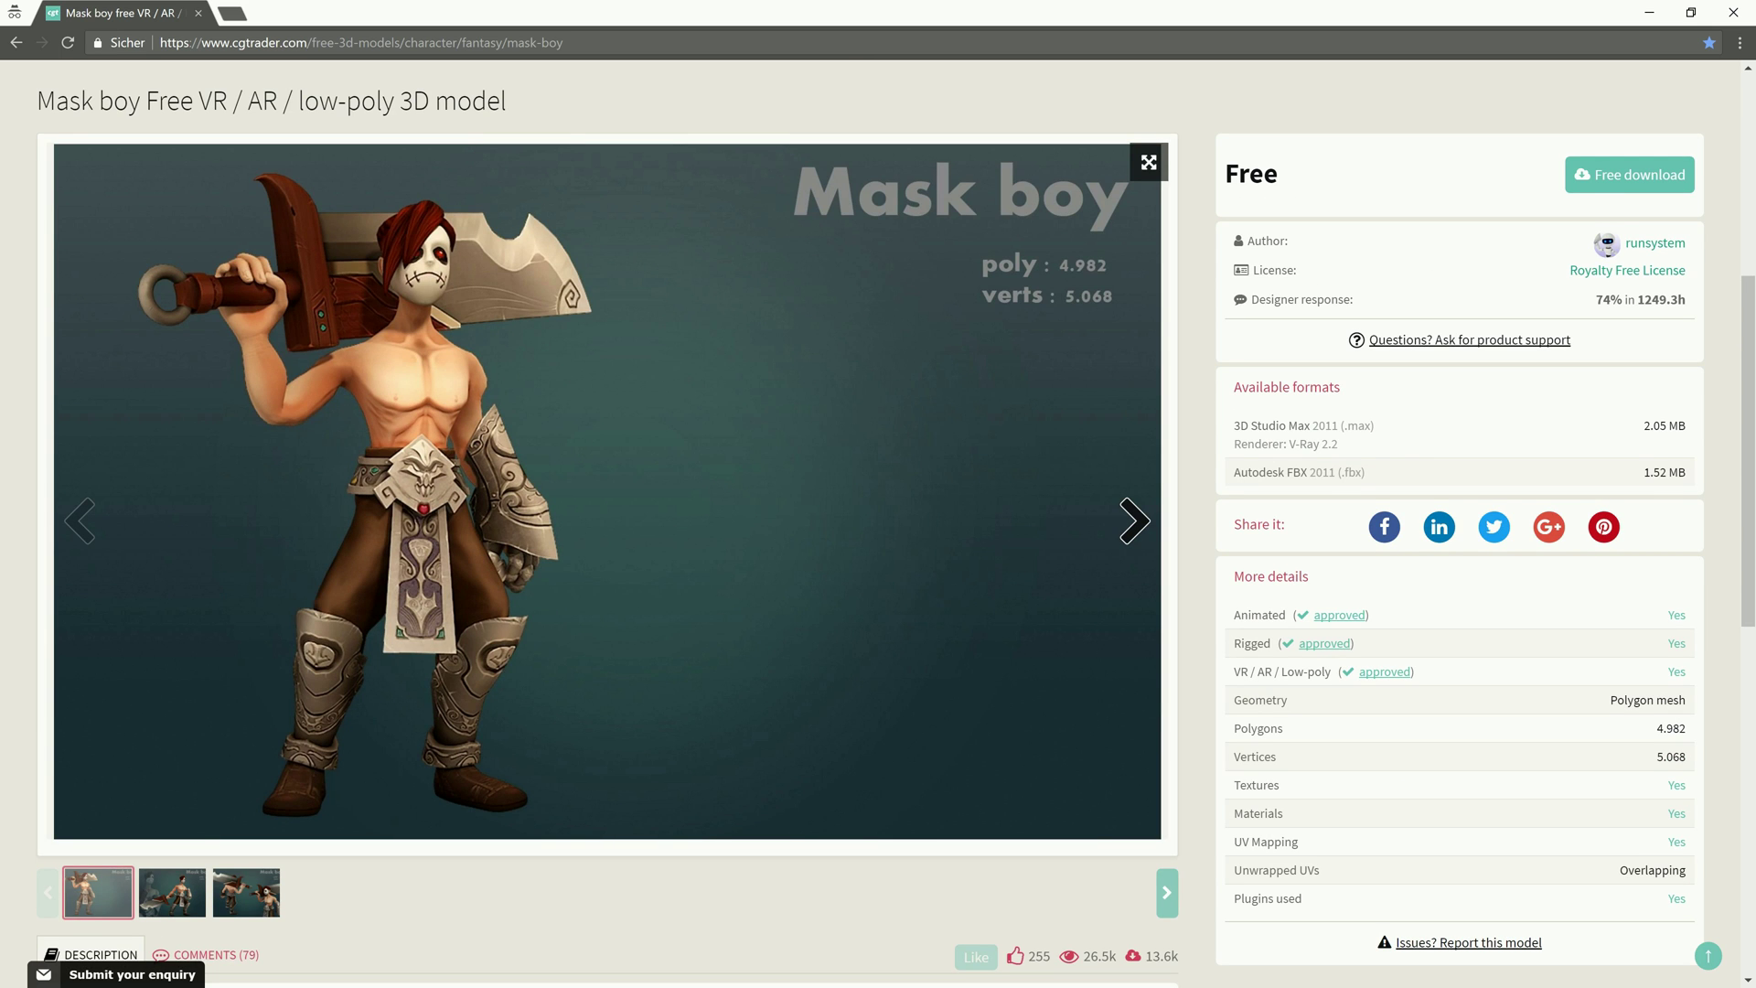
key("alt+Tab")
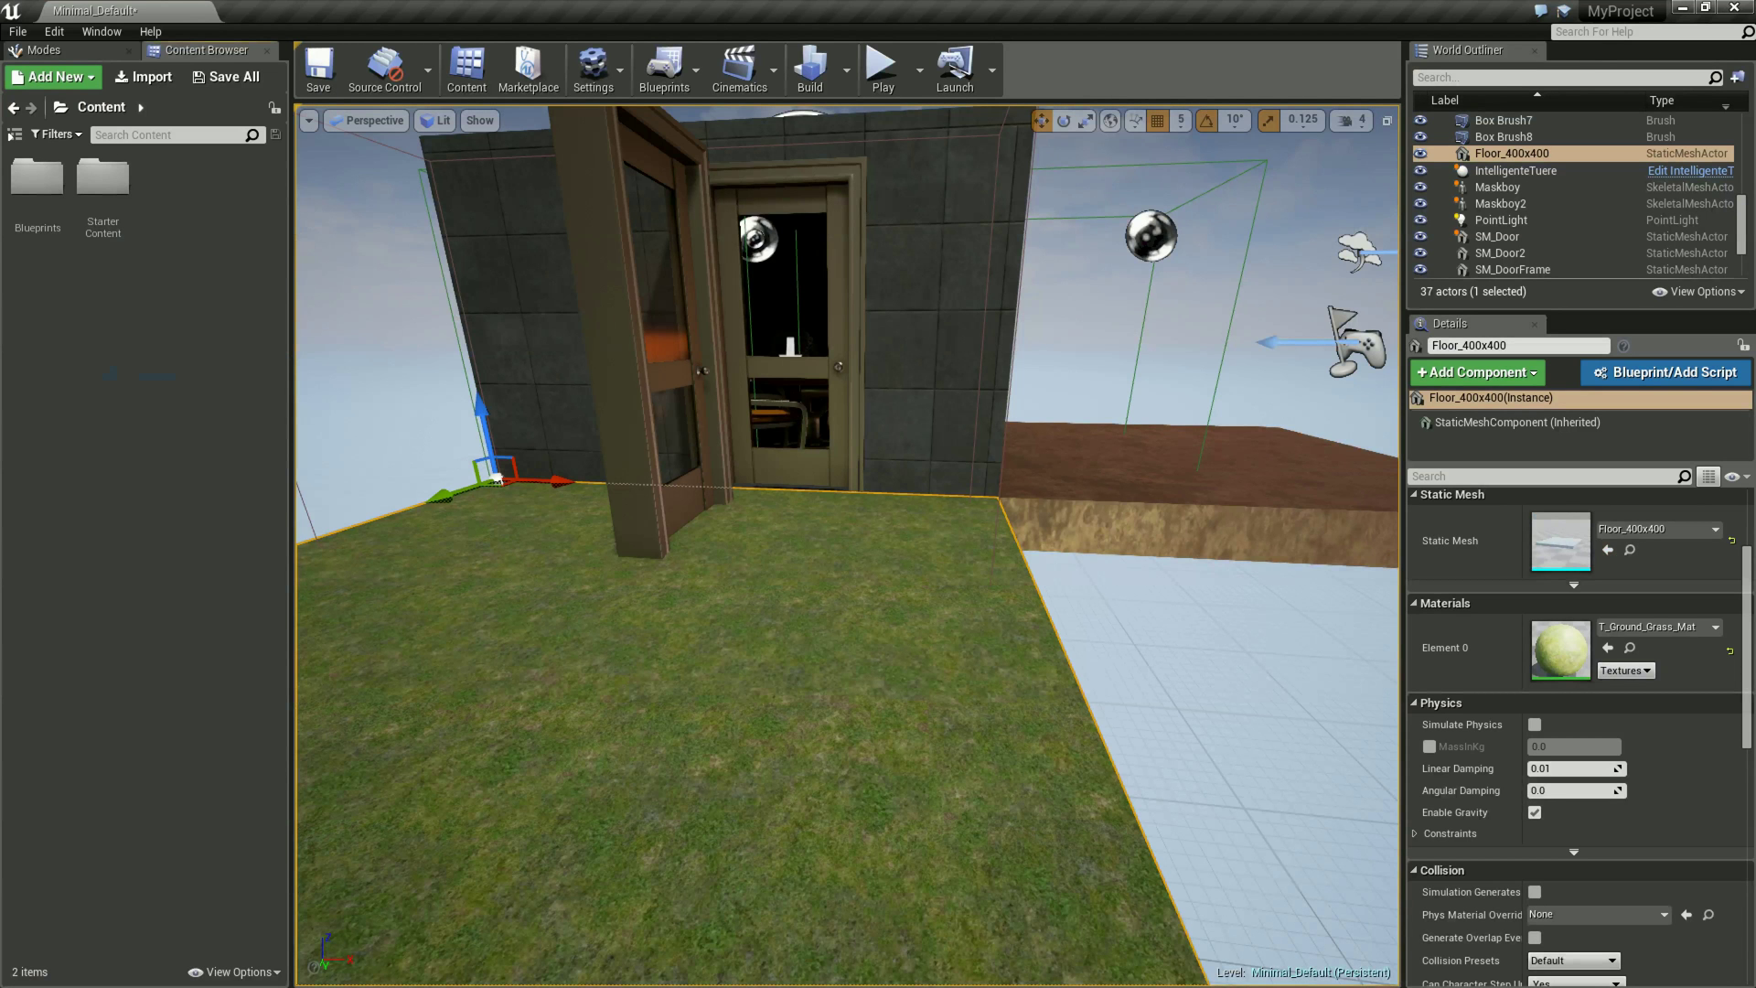
Bring the Maskboy download folder forward and select the Maskboy.FBX file.
key("alt+Tab")
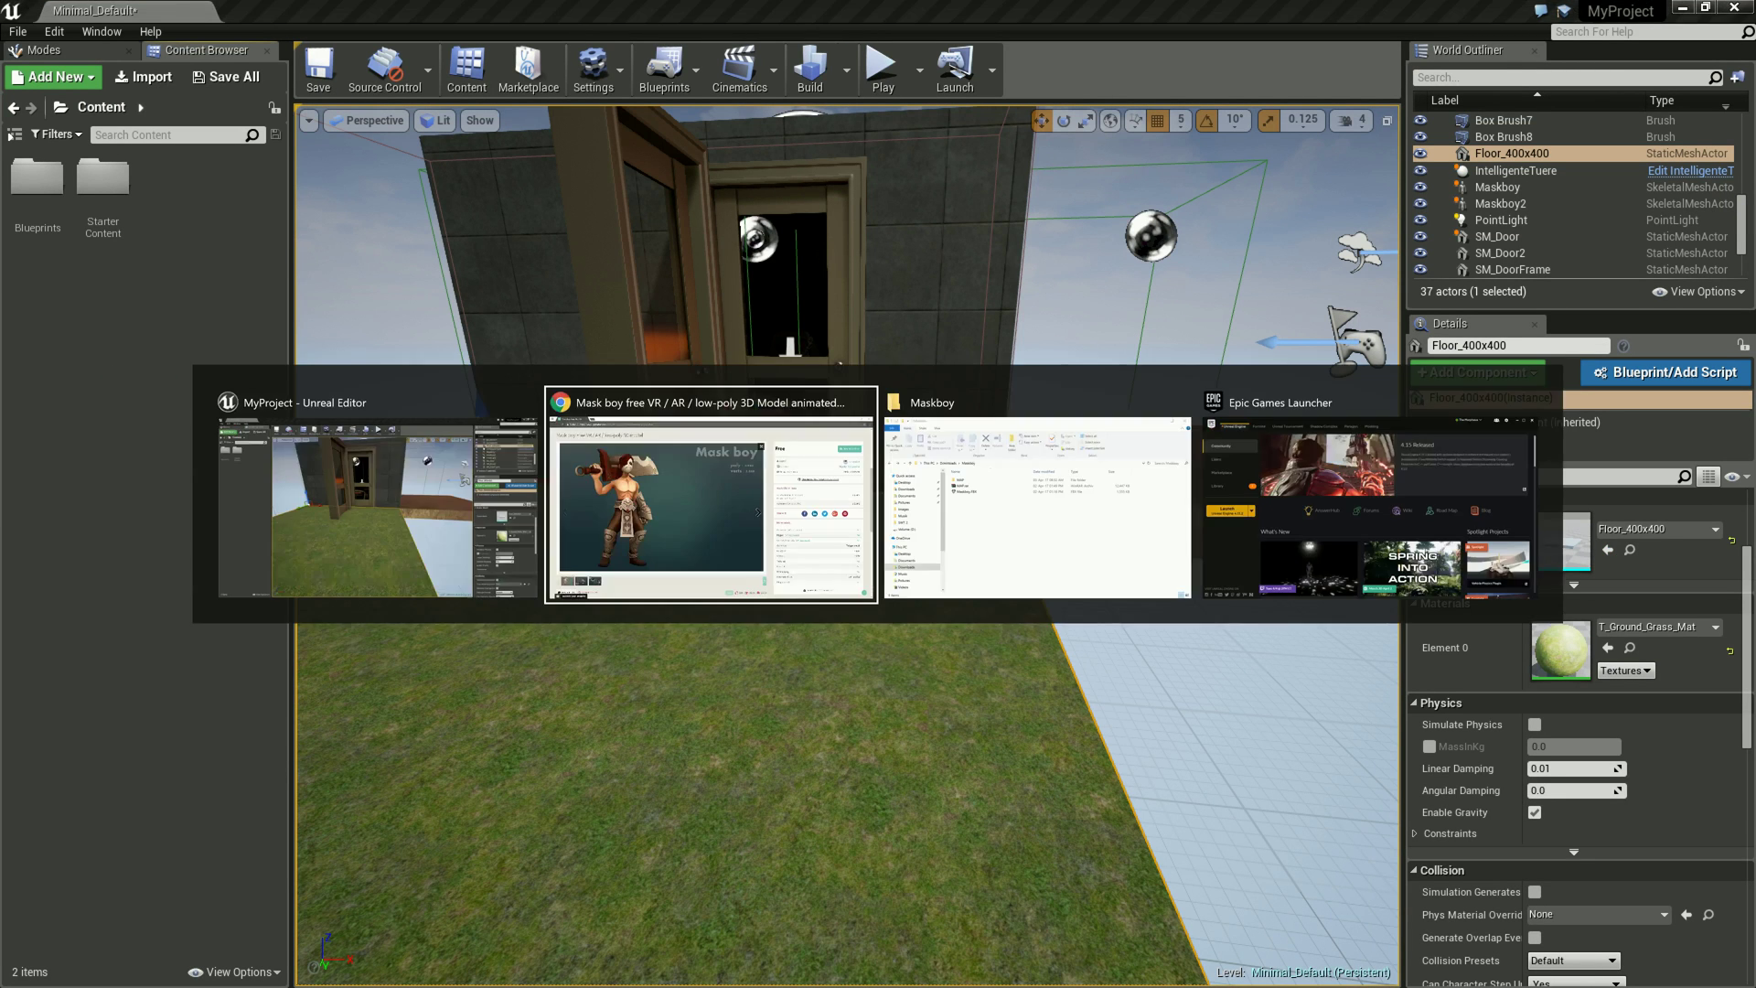
key("alt+Tab")
left_click_drag(640, 334, 699, 281)
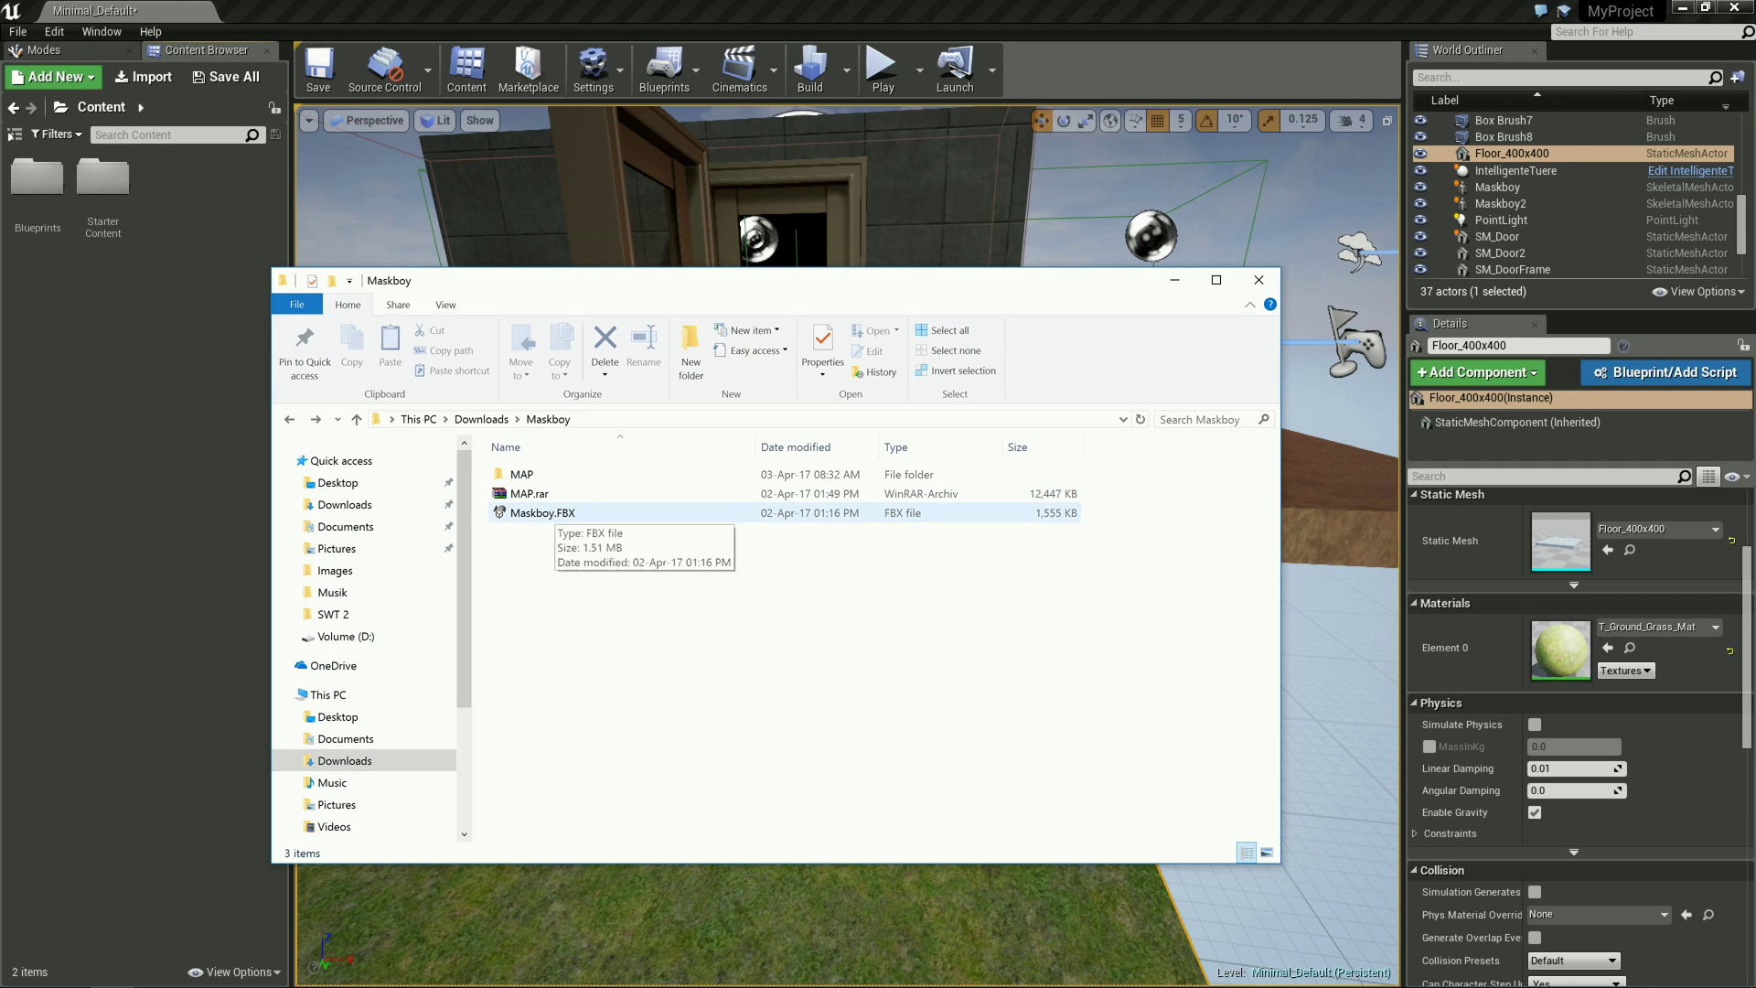
left_click(543, 513)
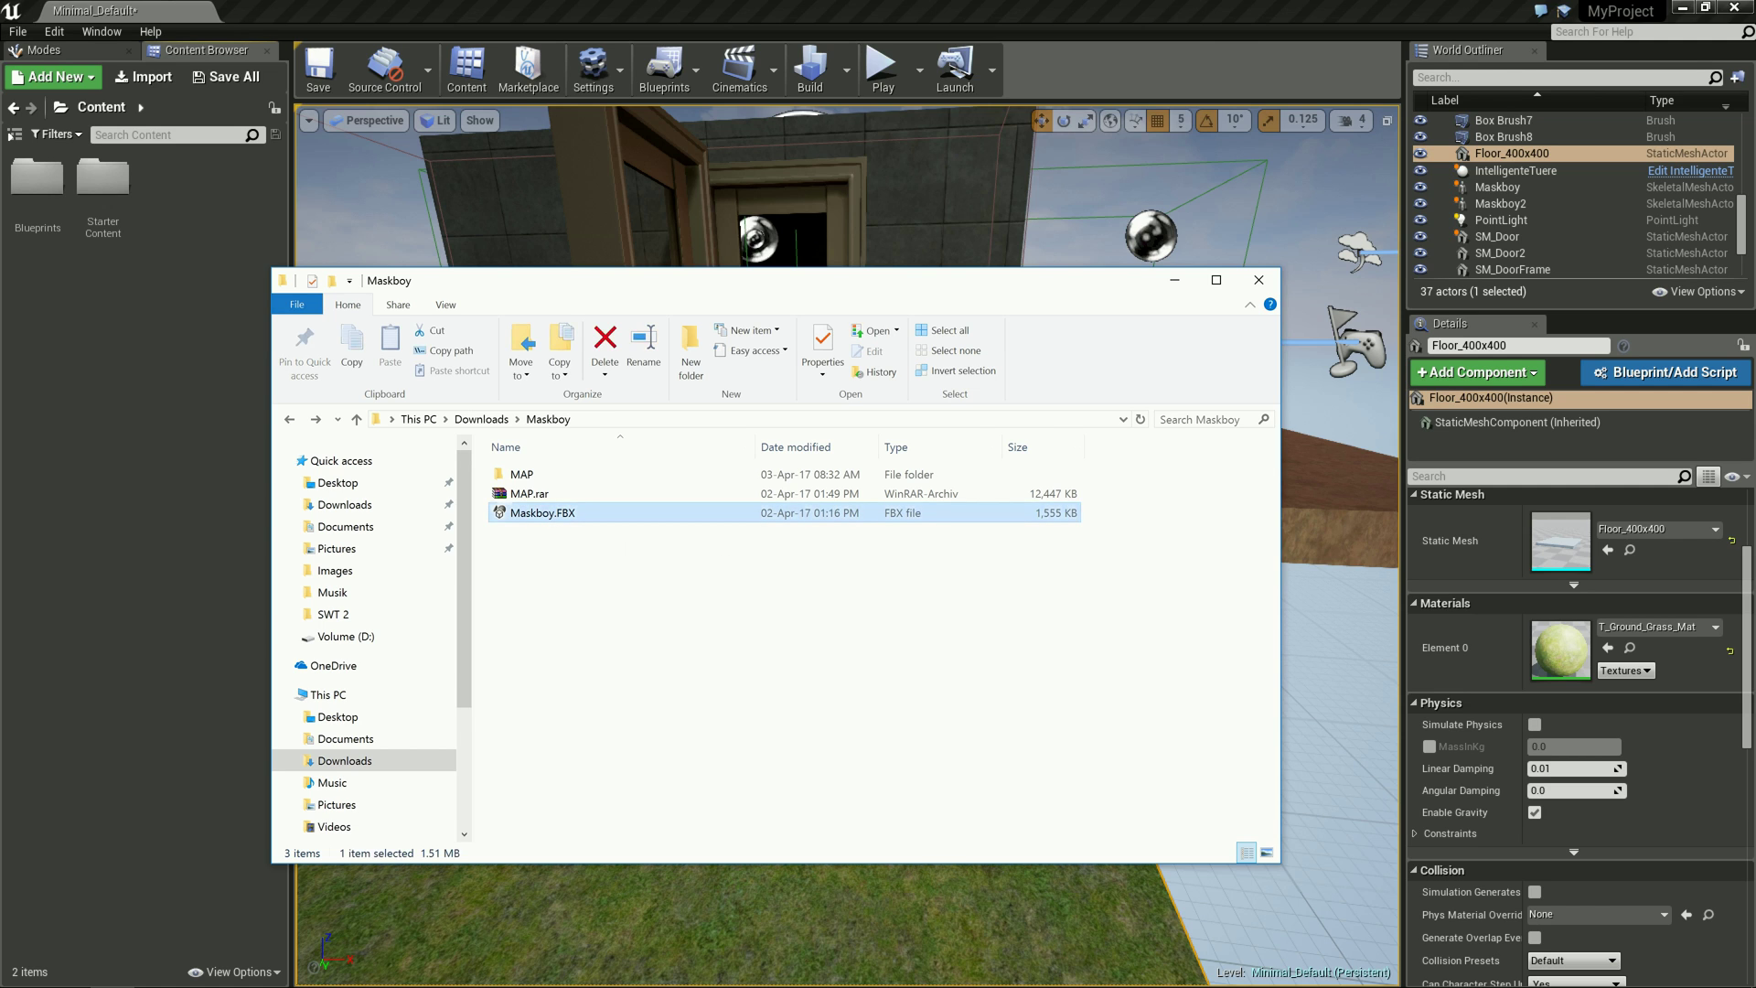
Inspect the texture images in MAP > MAP, then go back and return to Unreal.
double_click(521, 474)
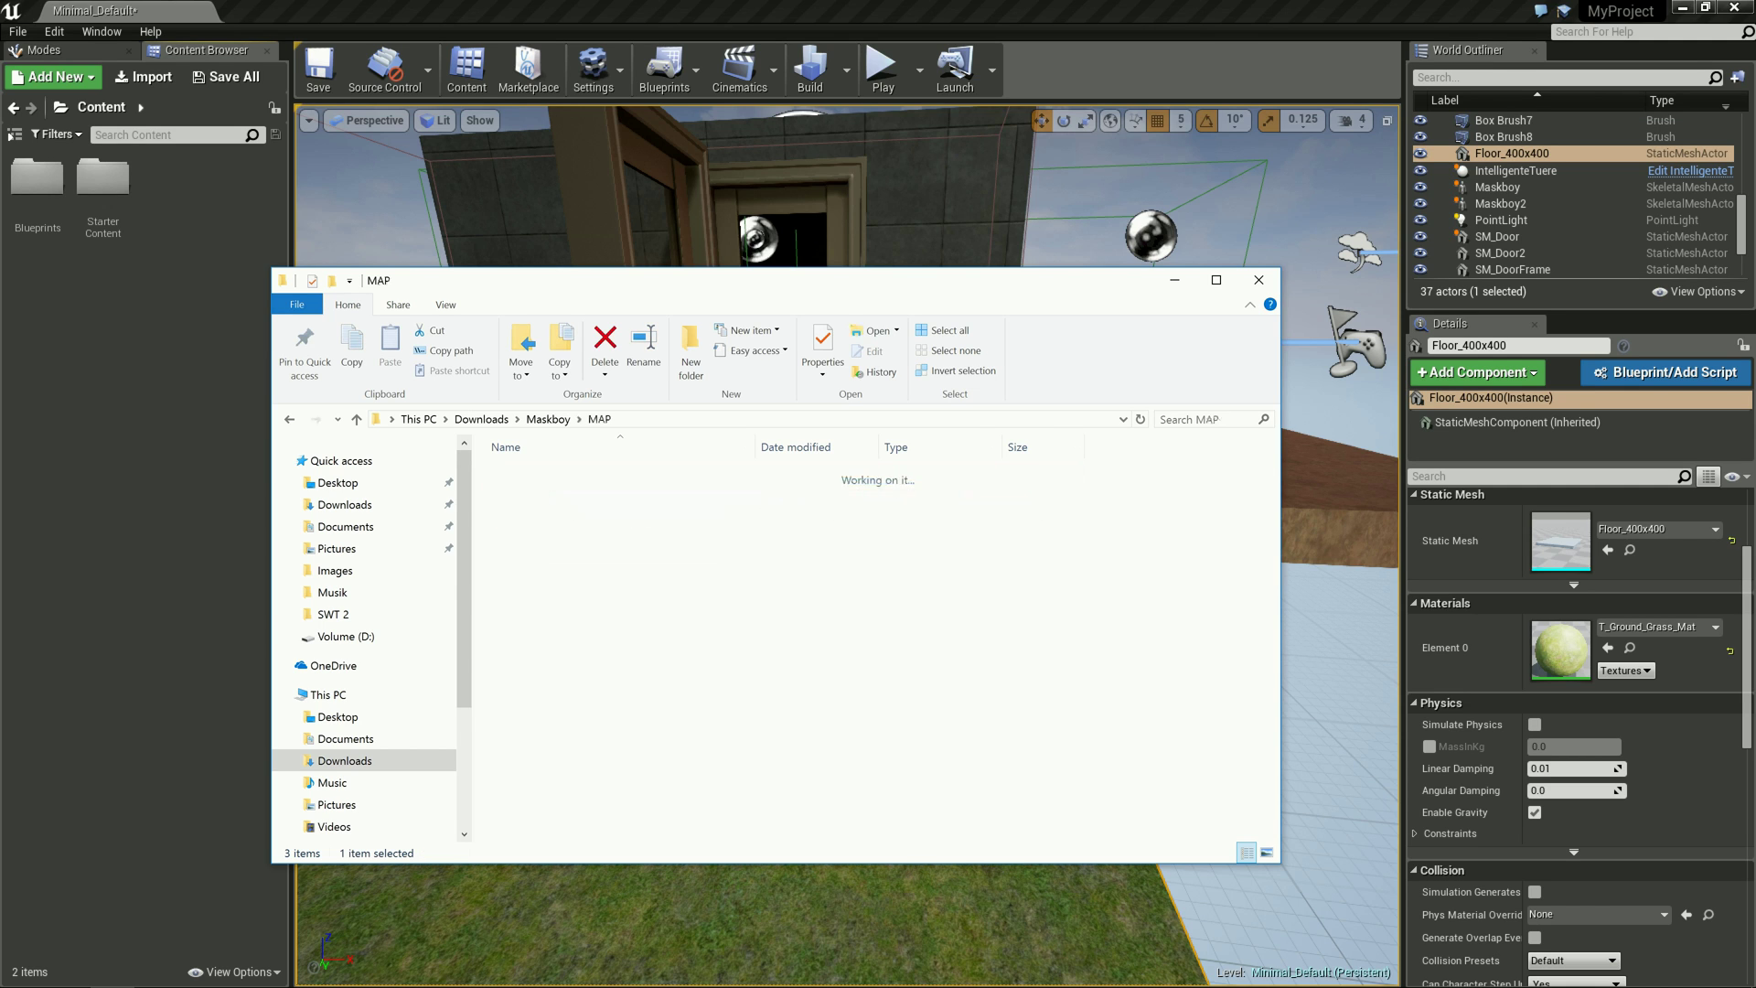
double_click(522, 474)
mouse_move(516, 543)
left_mouse_down()
mouse_move(621, 593)
mouse_move(1079, 471)
left_mouse_up()
left_click(1060, 585)
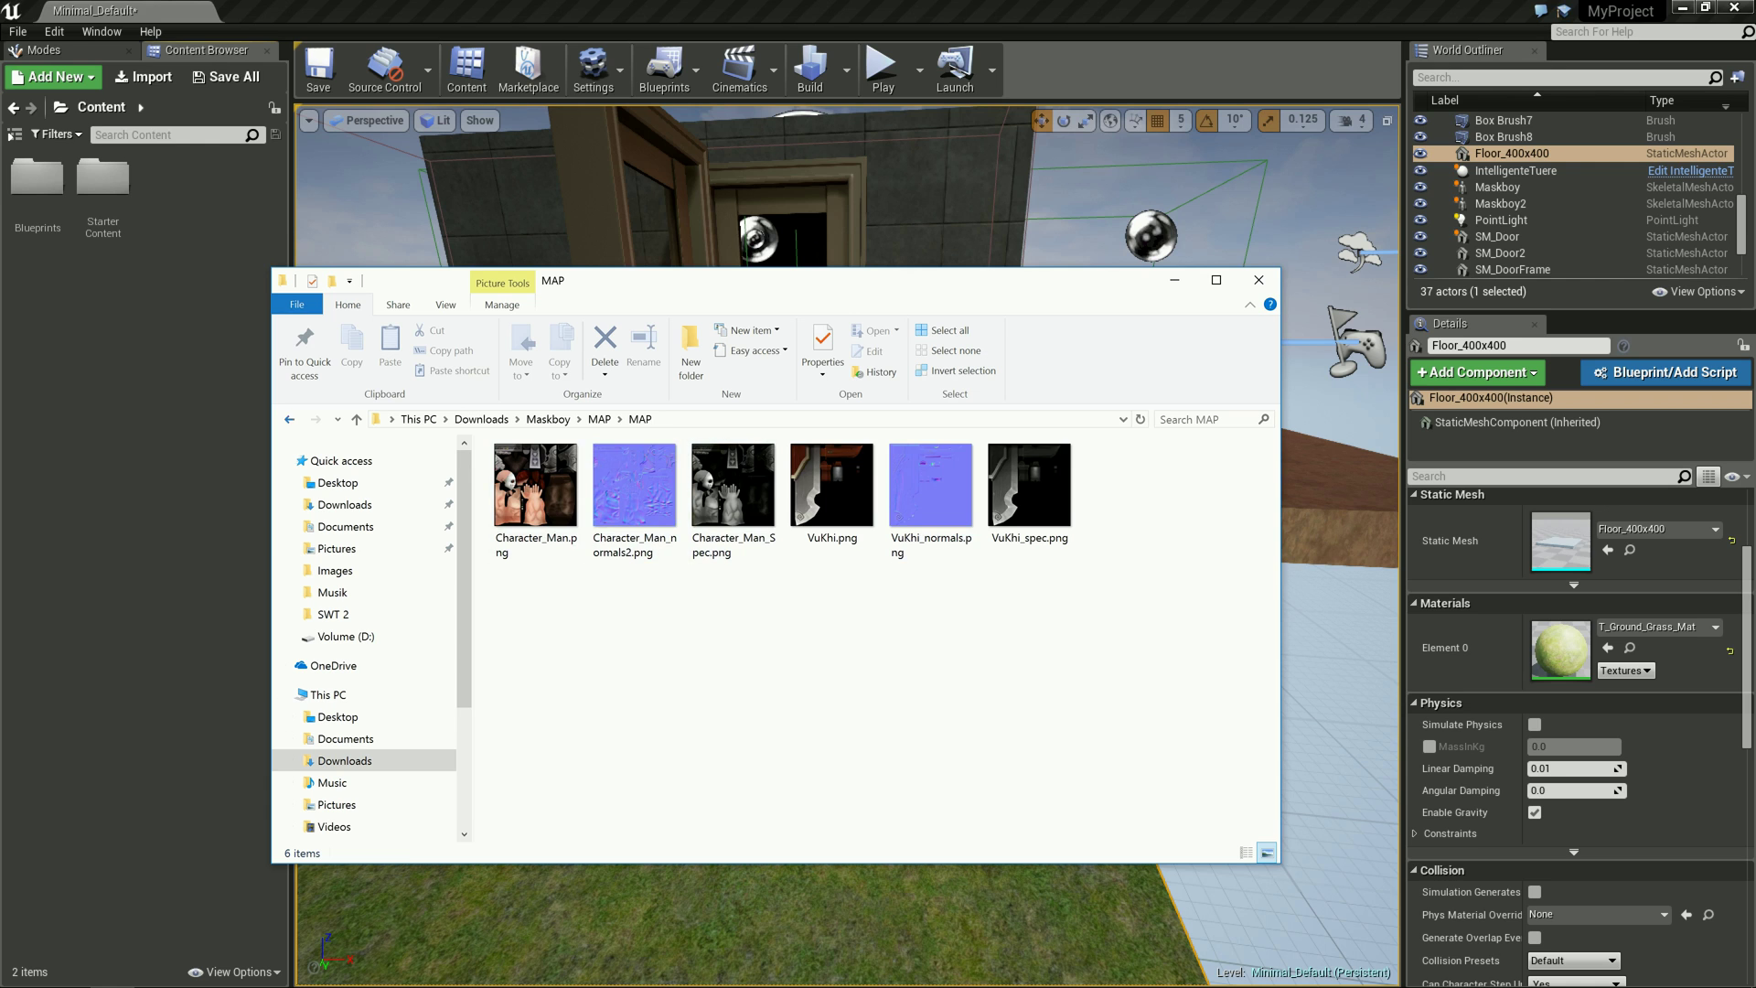
key("BackSpace")
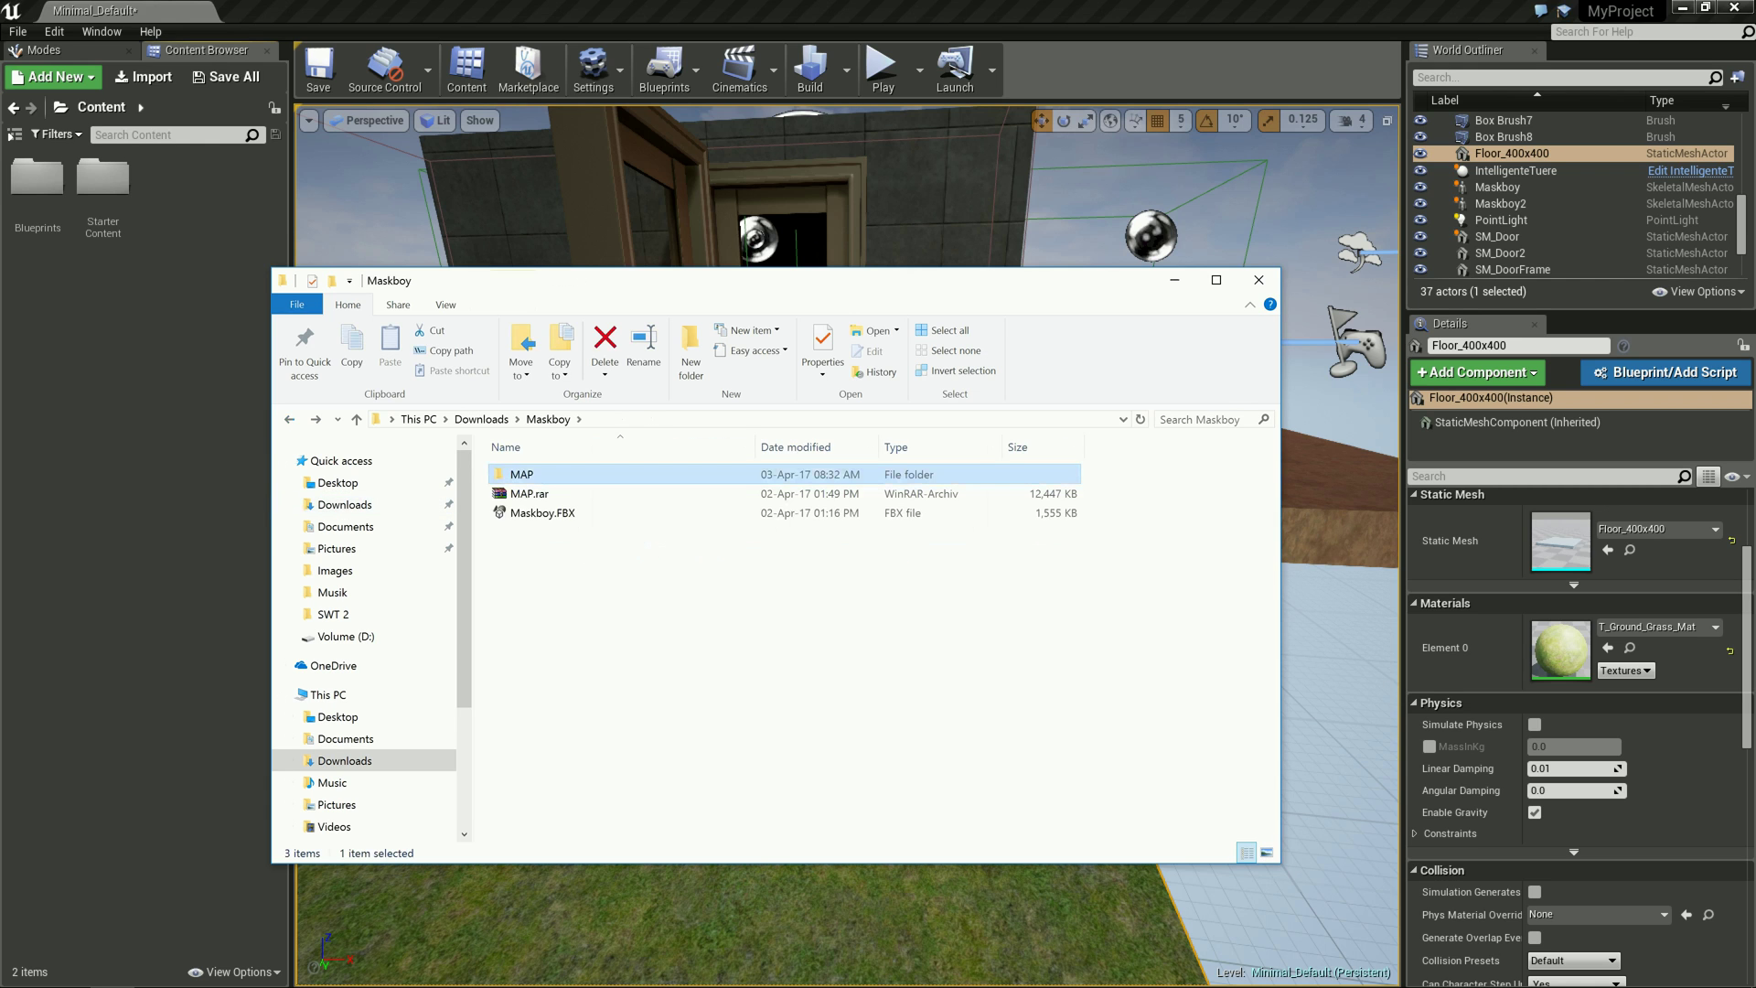
key("alt+Tab")
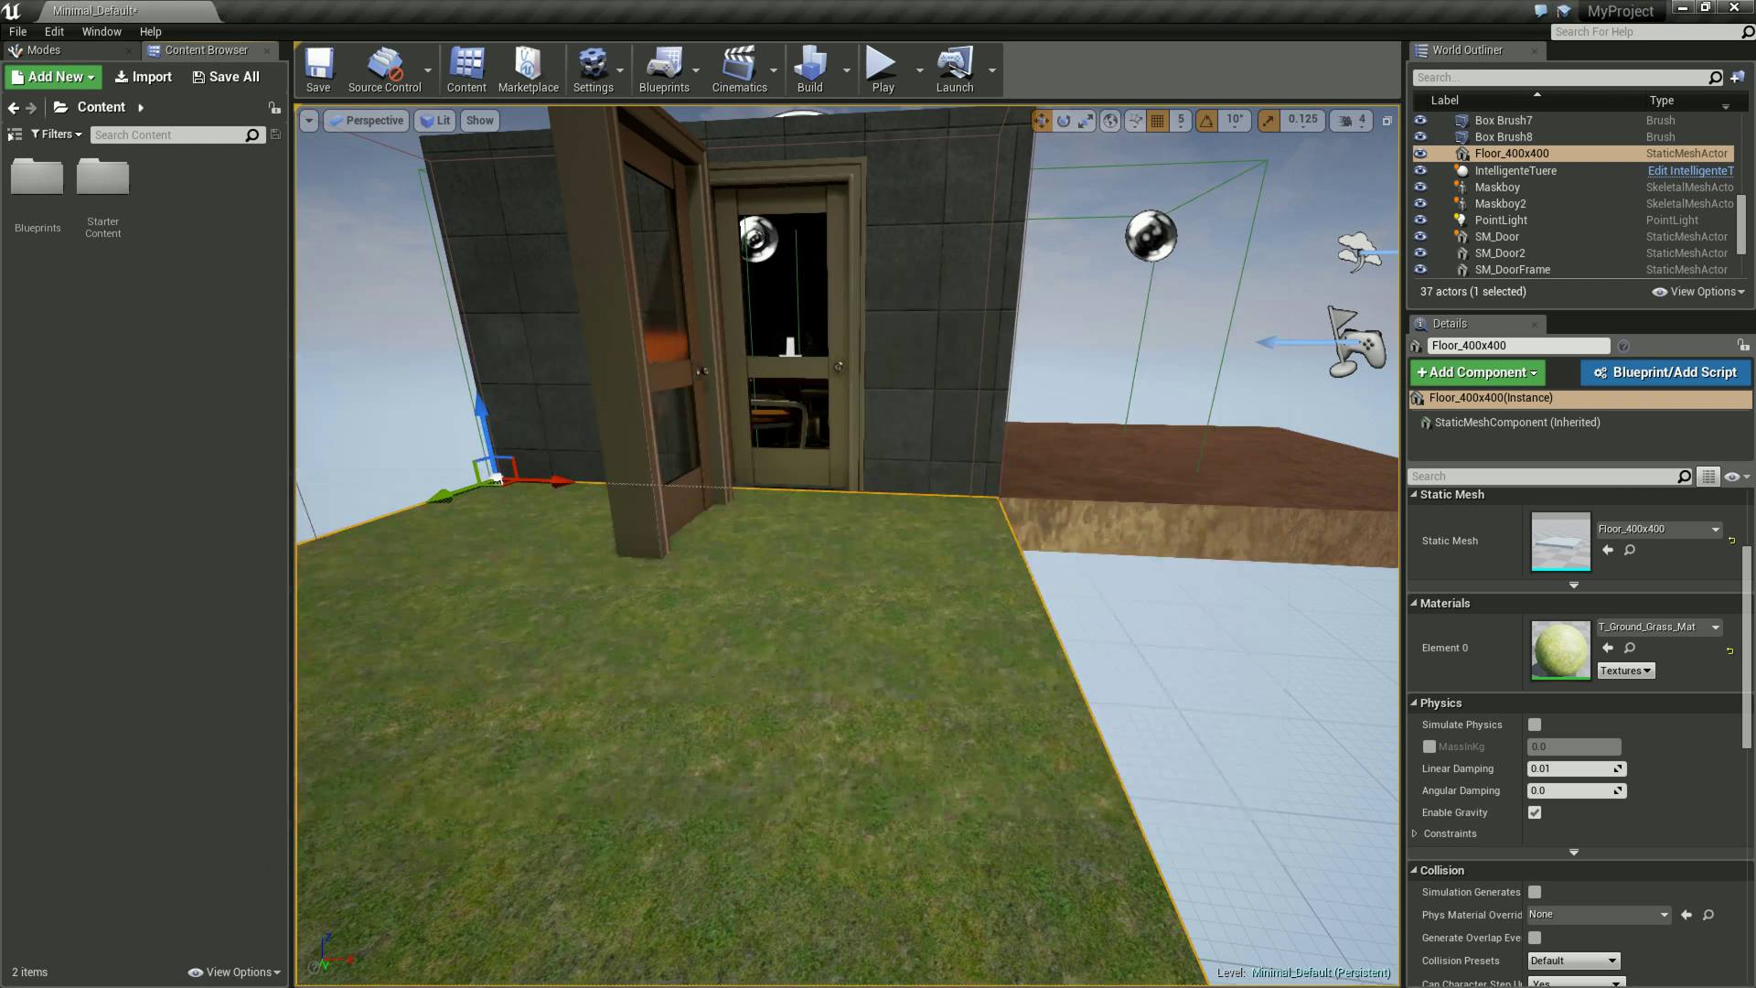
Create a new Content Browser folder named Char and open it.
right_click(174, 229)
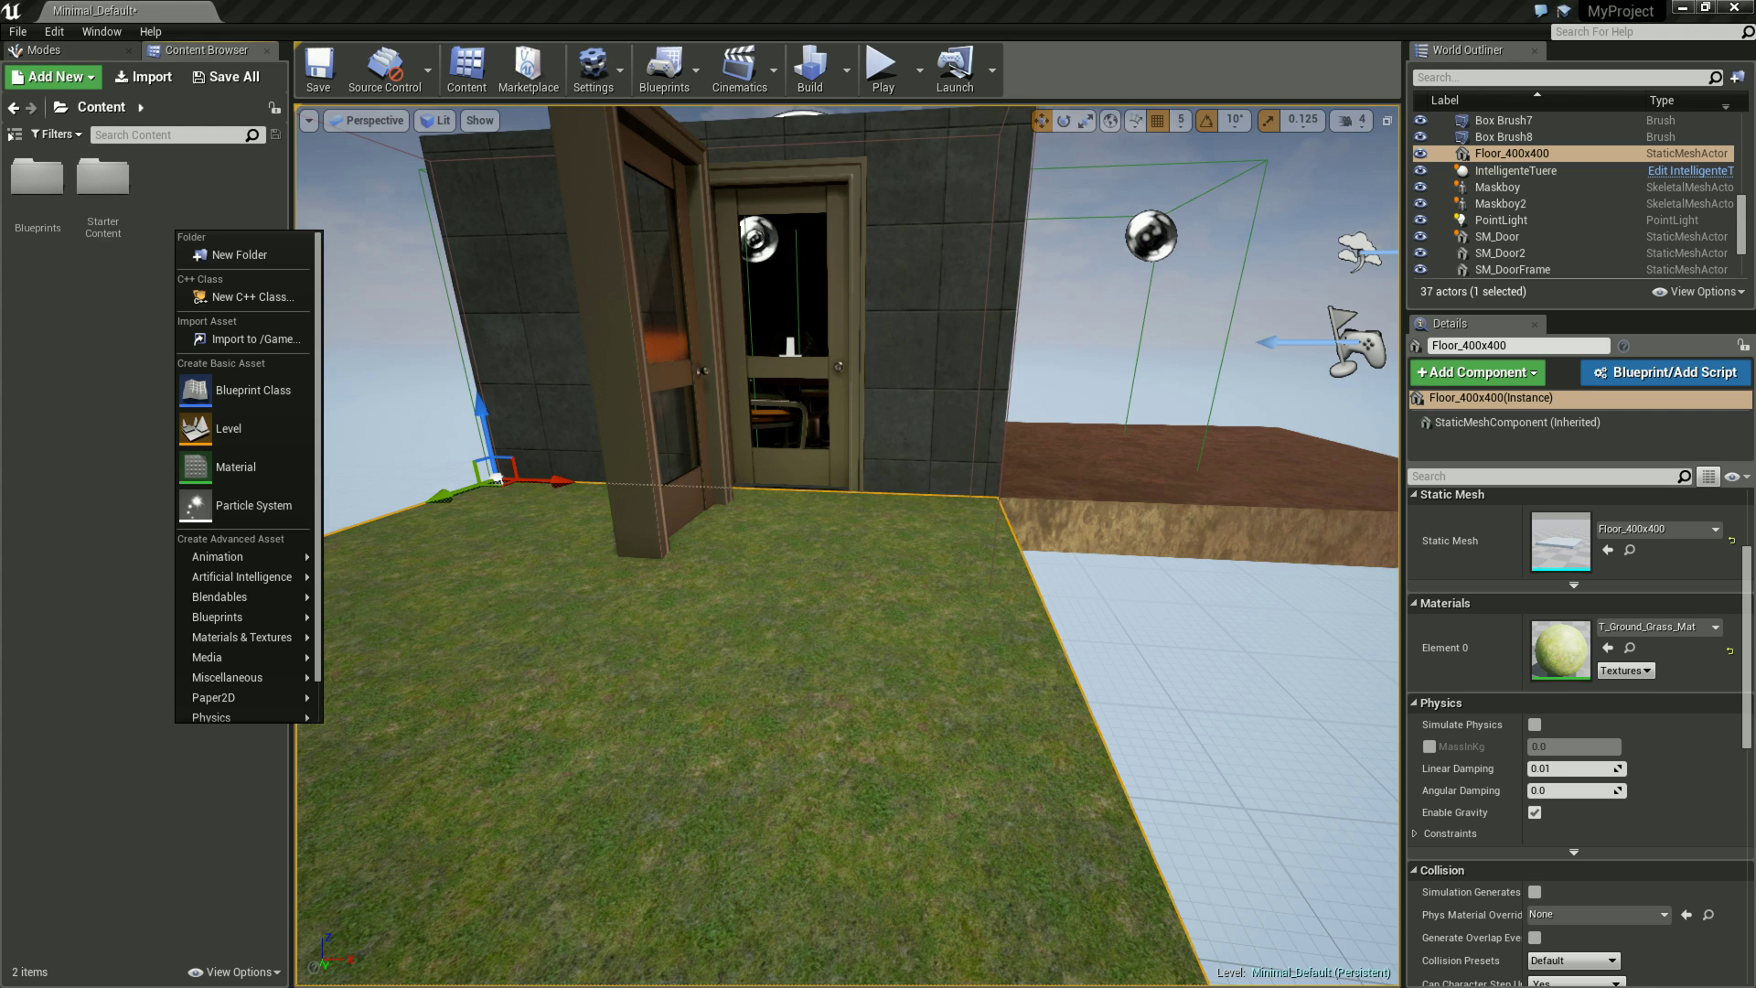
left_click(239, 255)
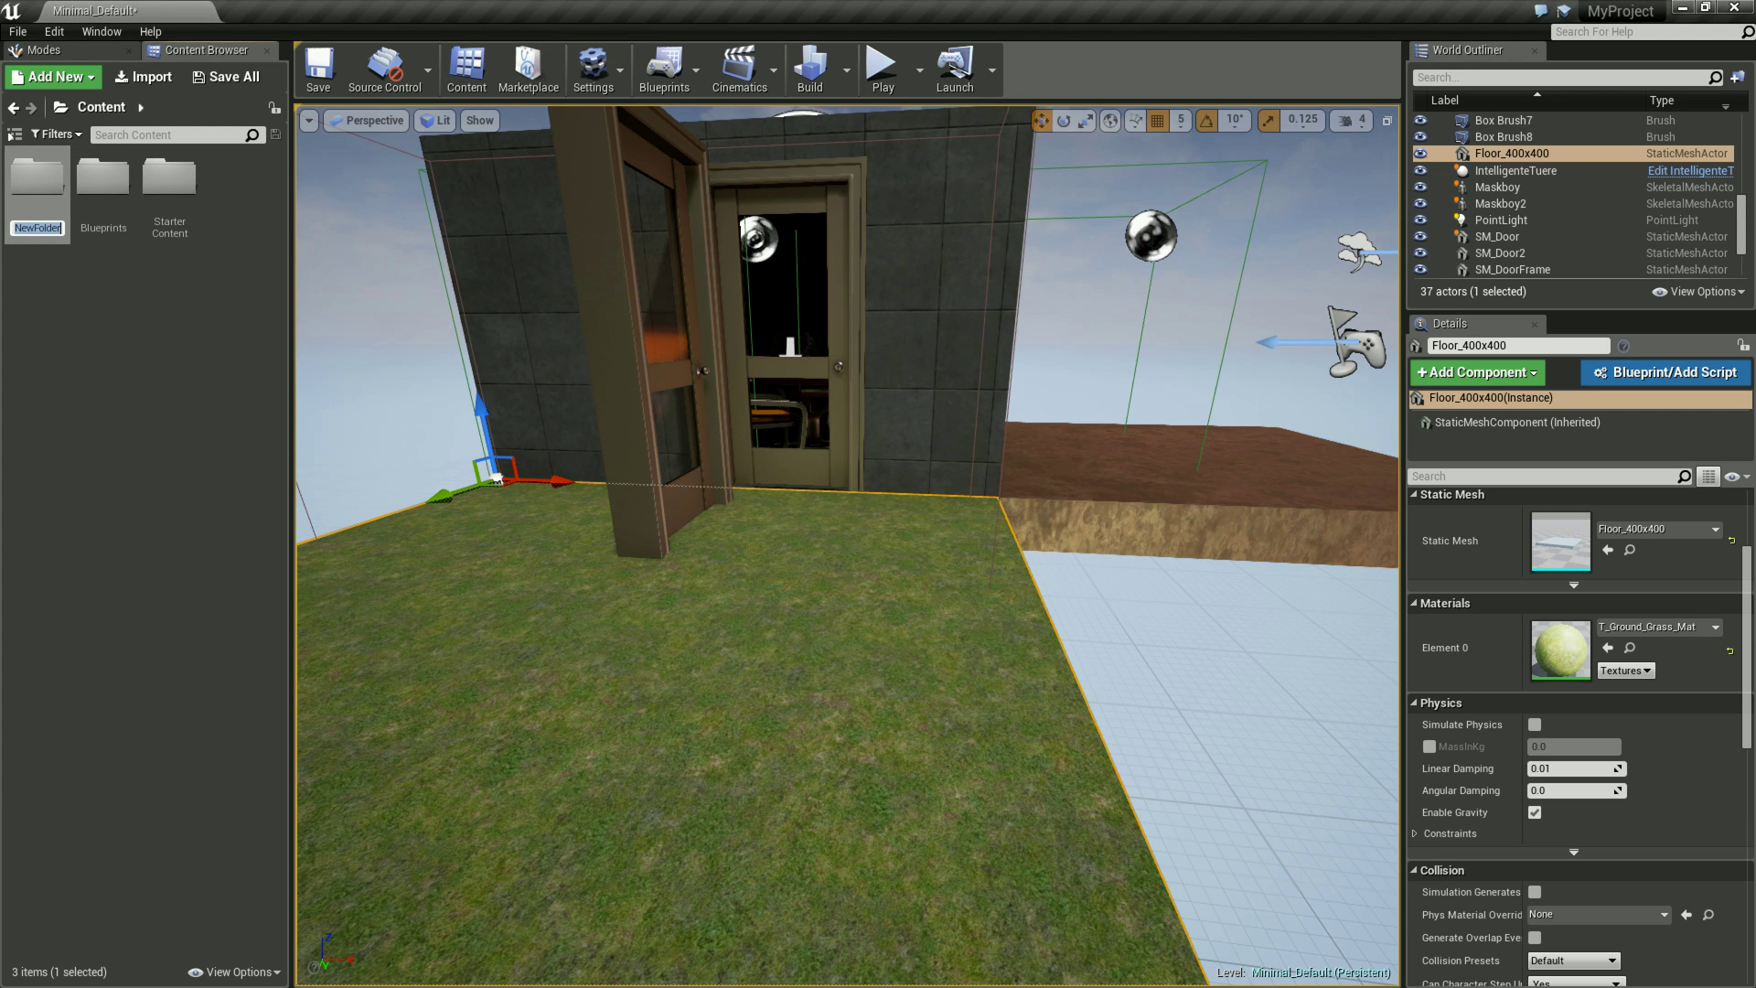
type("Char")
key("Return")
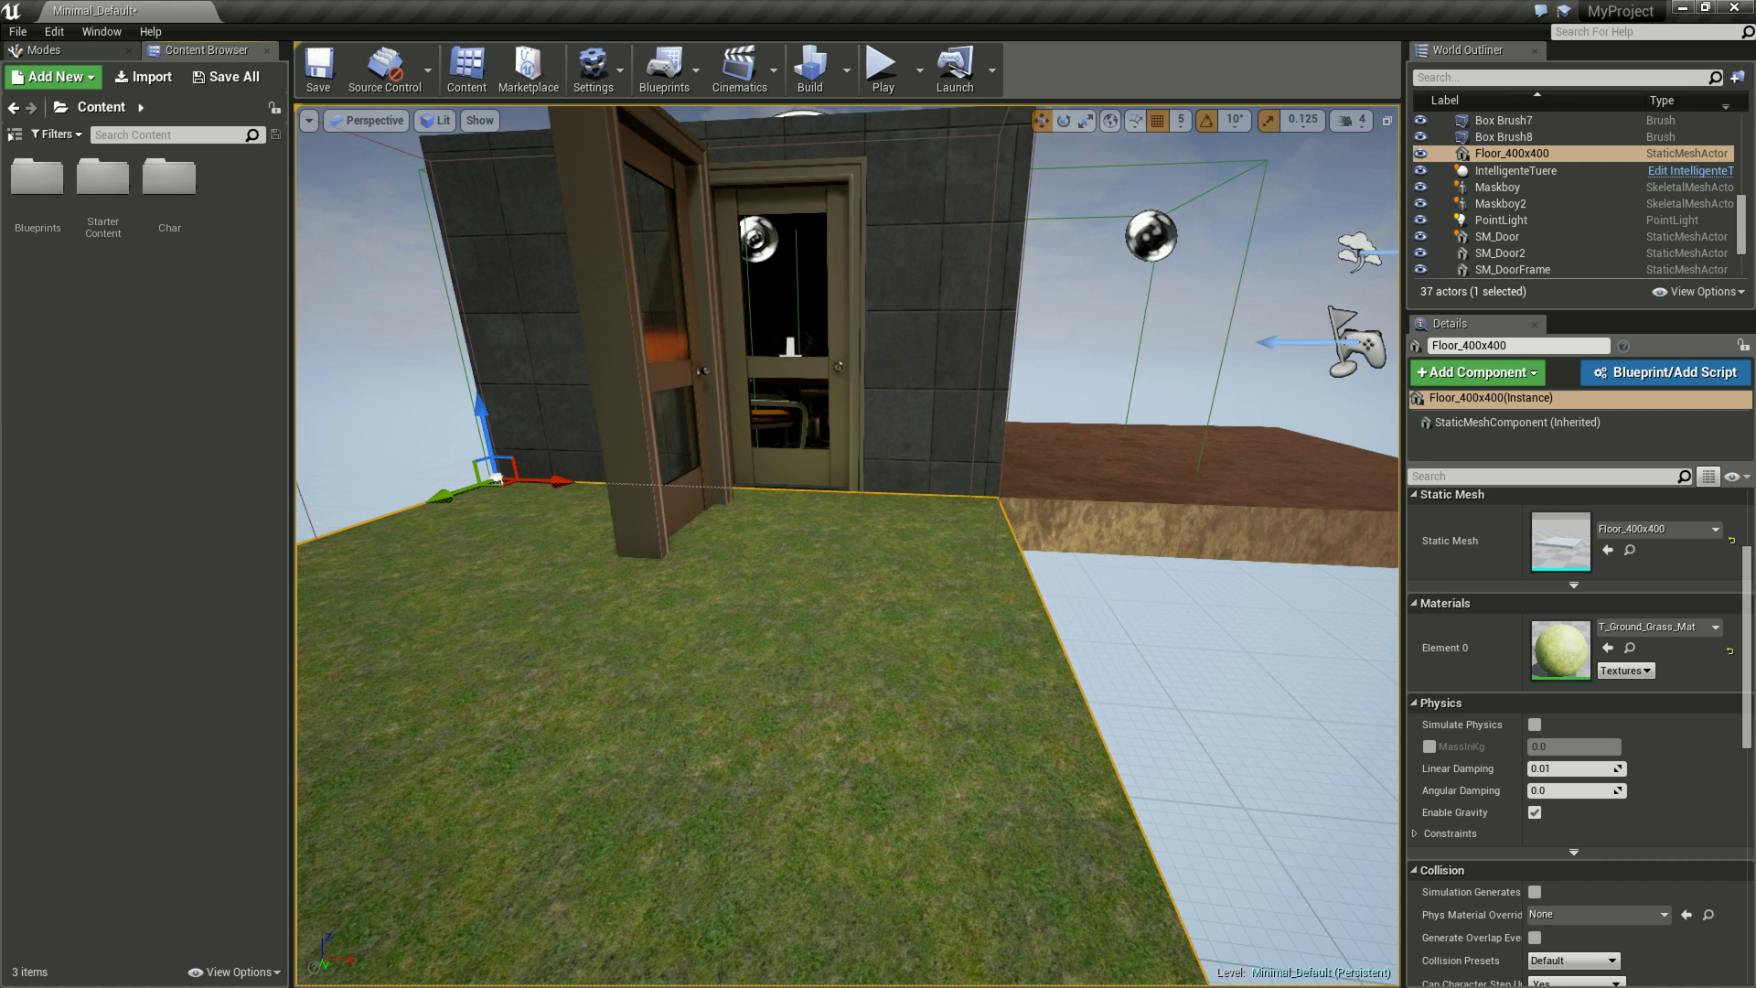
double_click(170, 179)
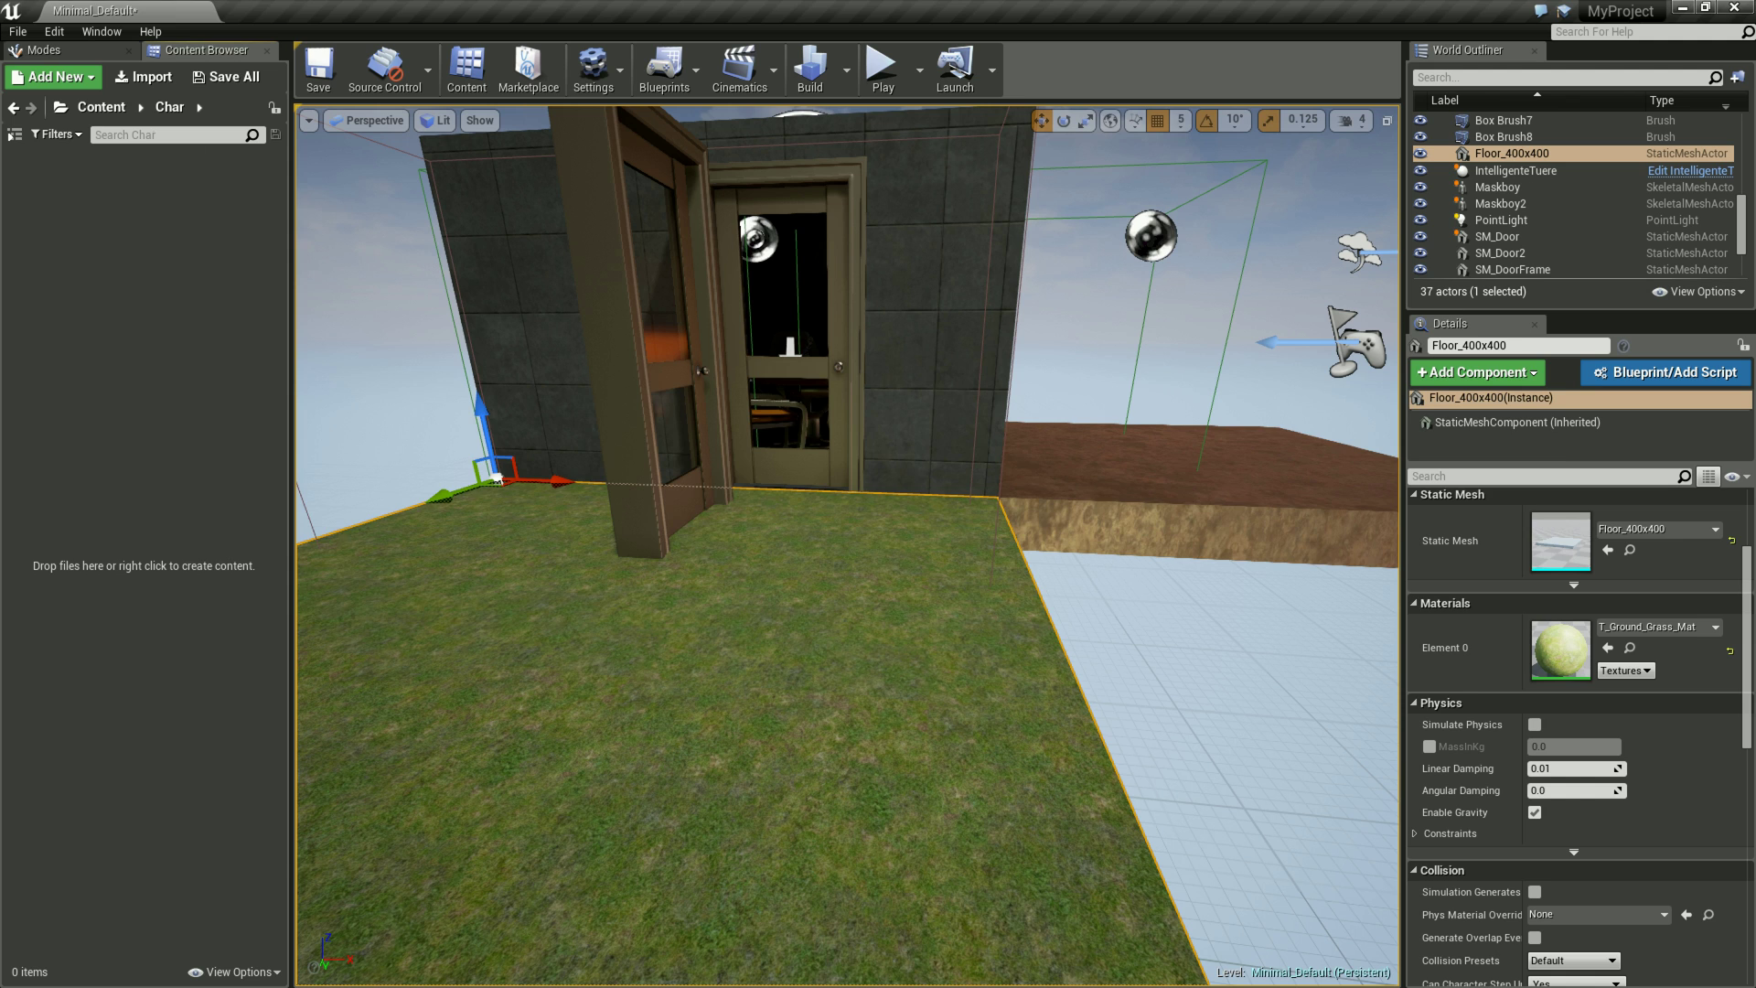
key("alt+Tab")
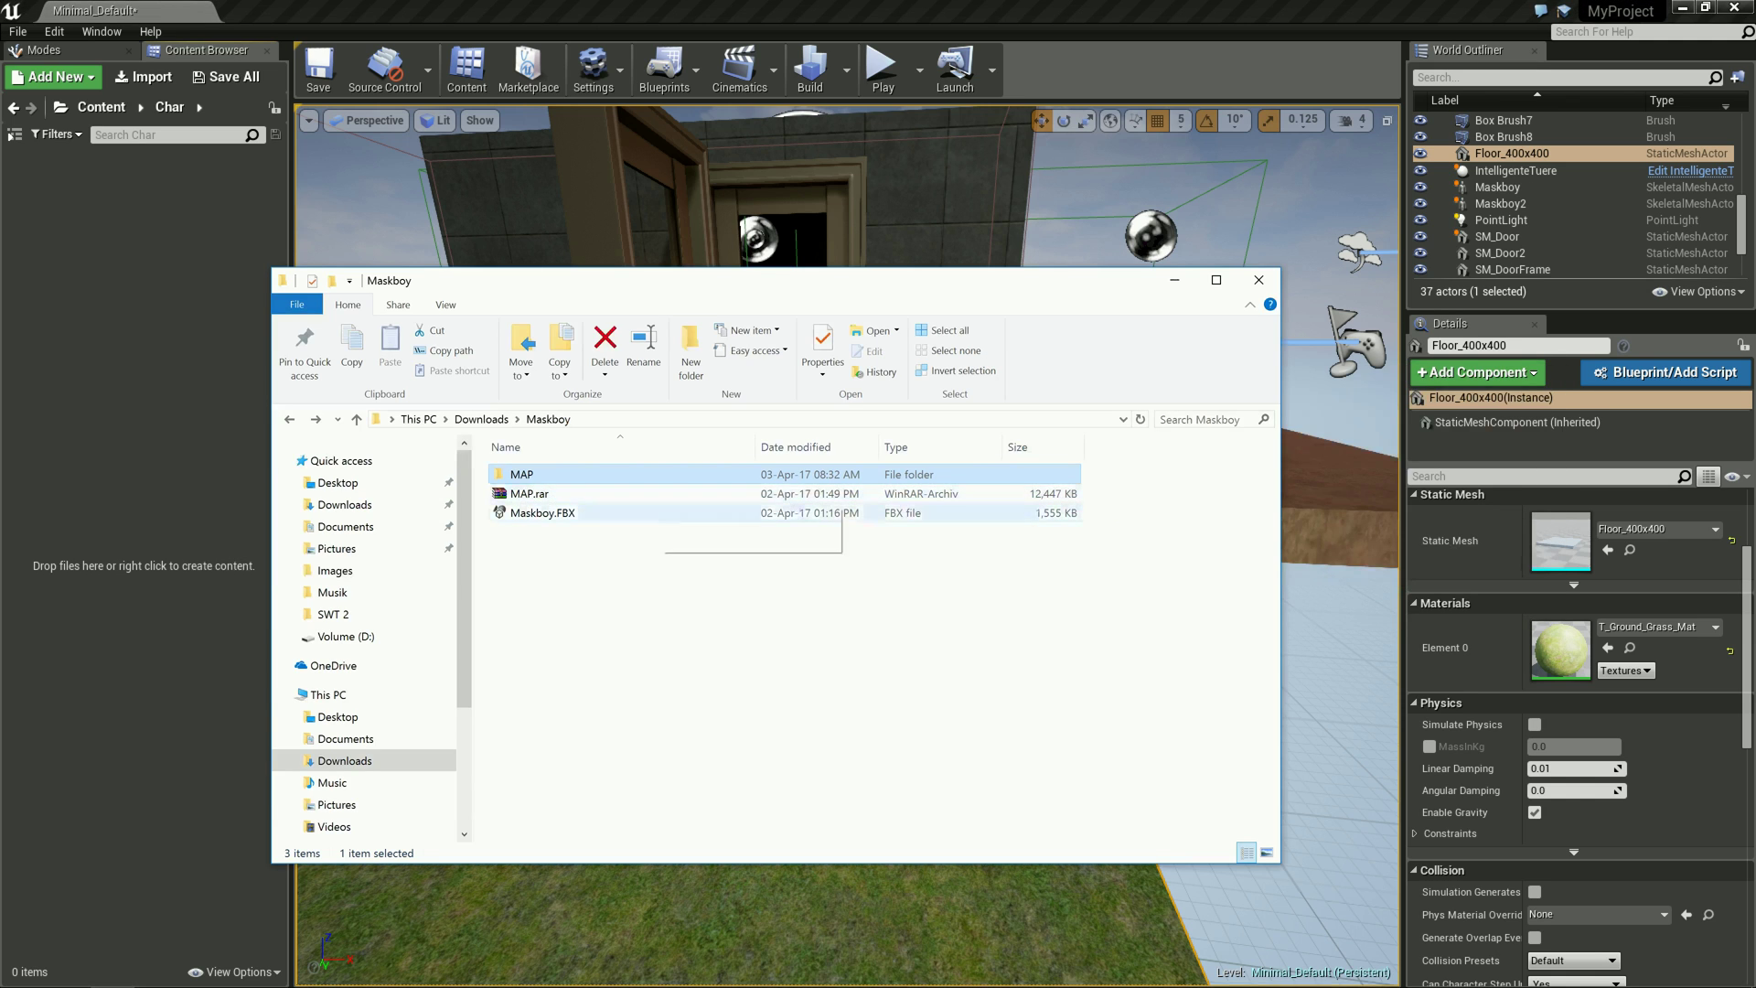
Import Maskboy.FBX into the Char folder, accepting the FBX options with Import All.
left_click_drag(549, 513, 270, 446)
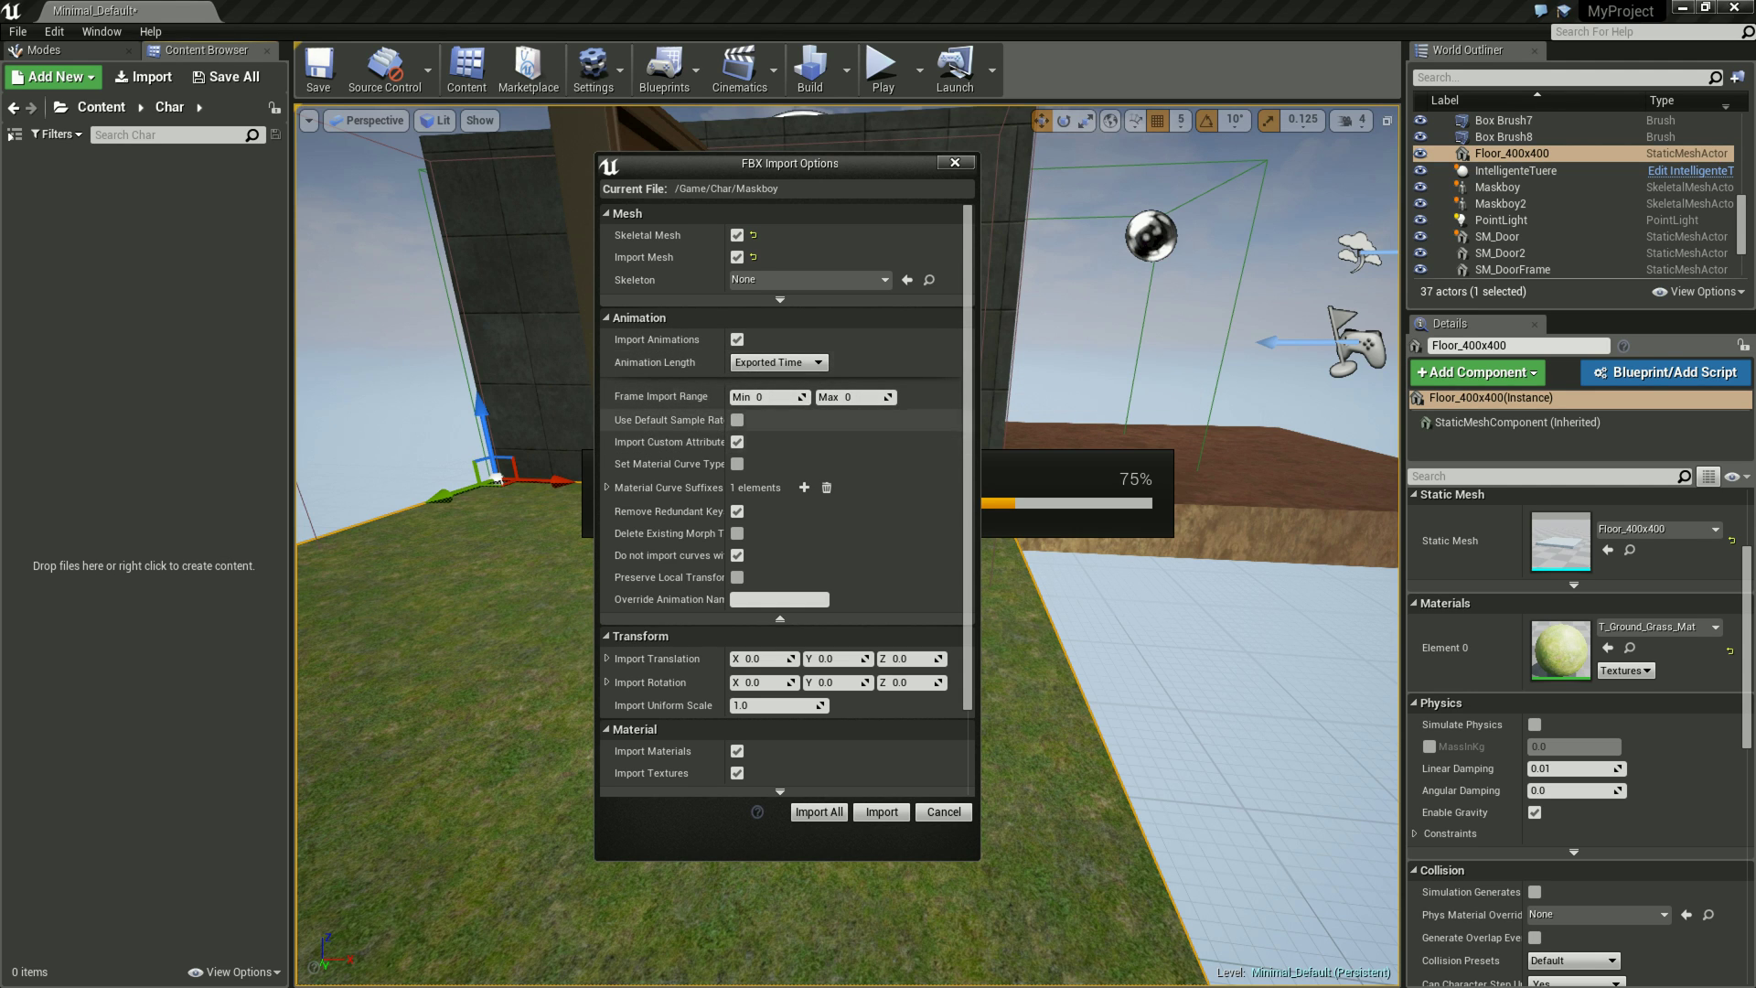
scroll(659, 420, "down", 3)
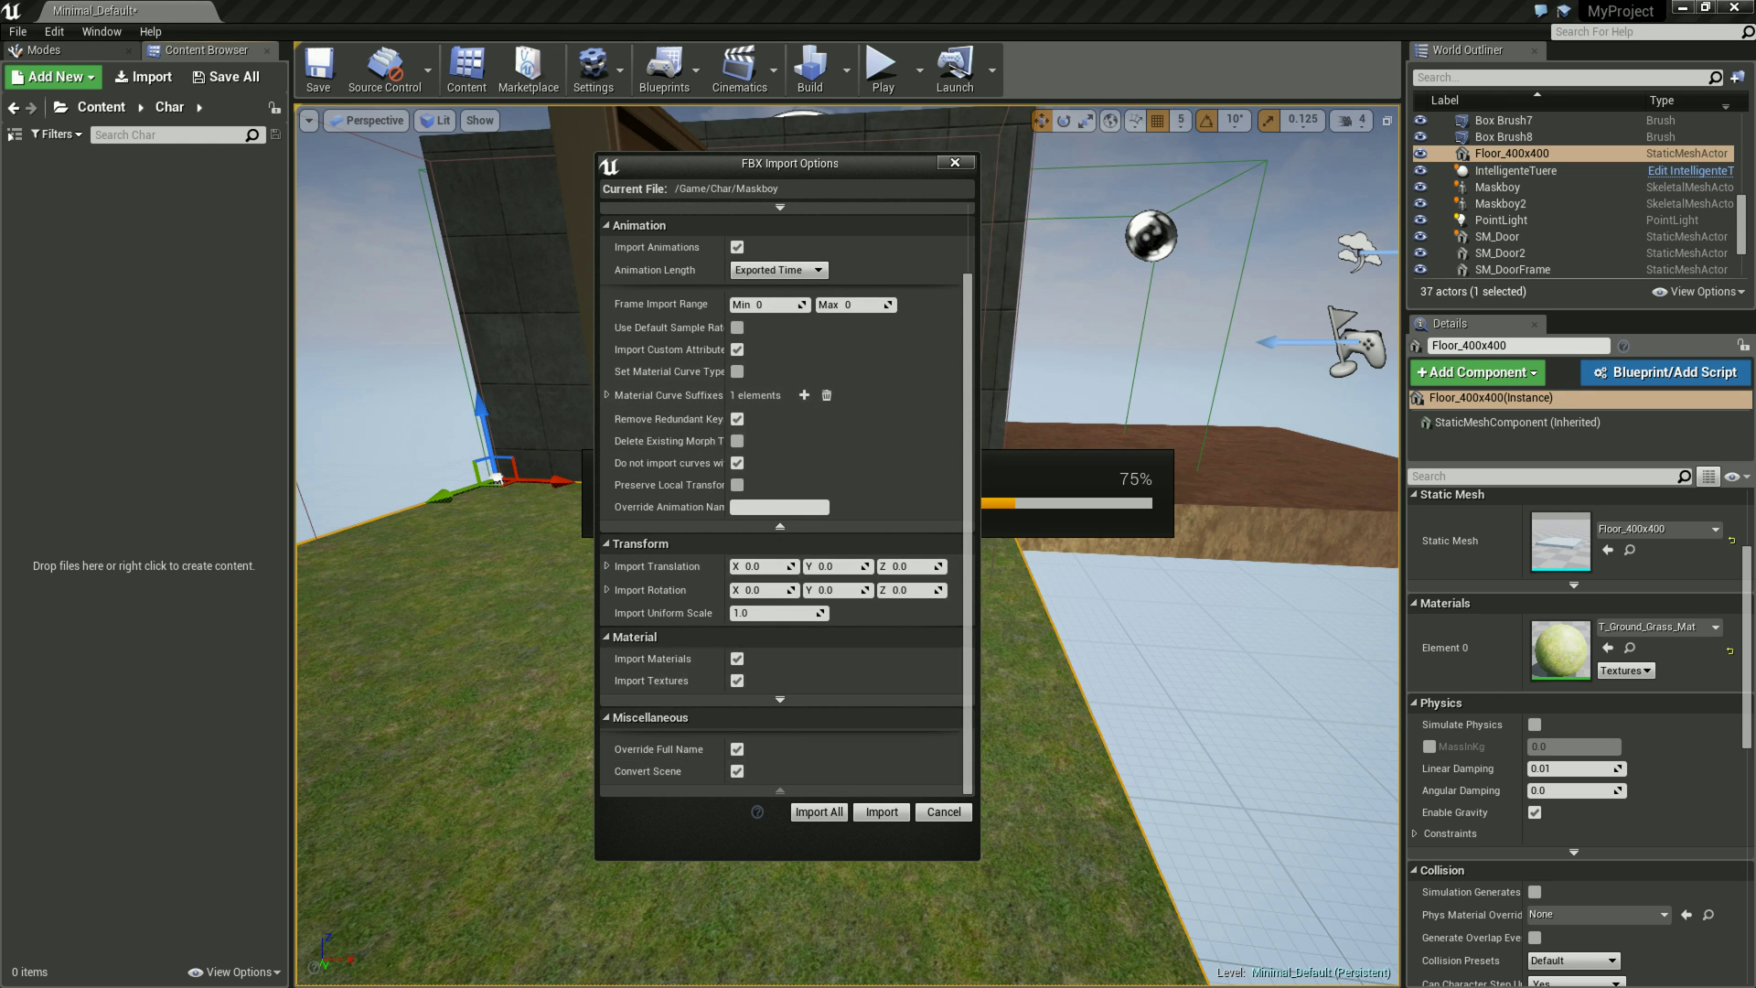
left_click(818, 811)
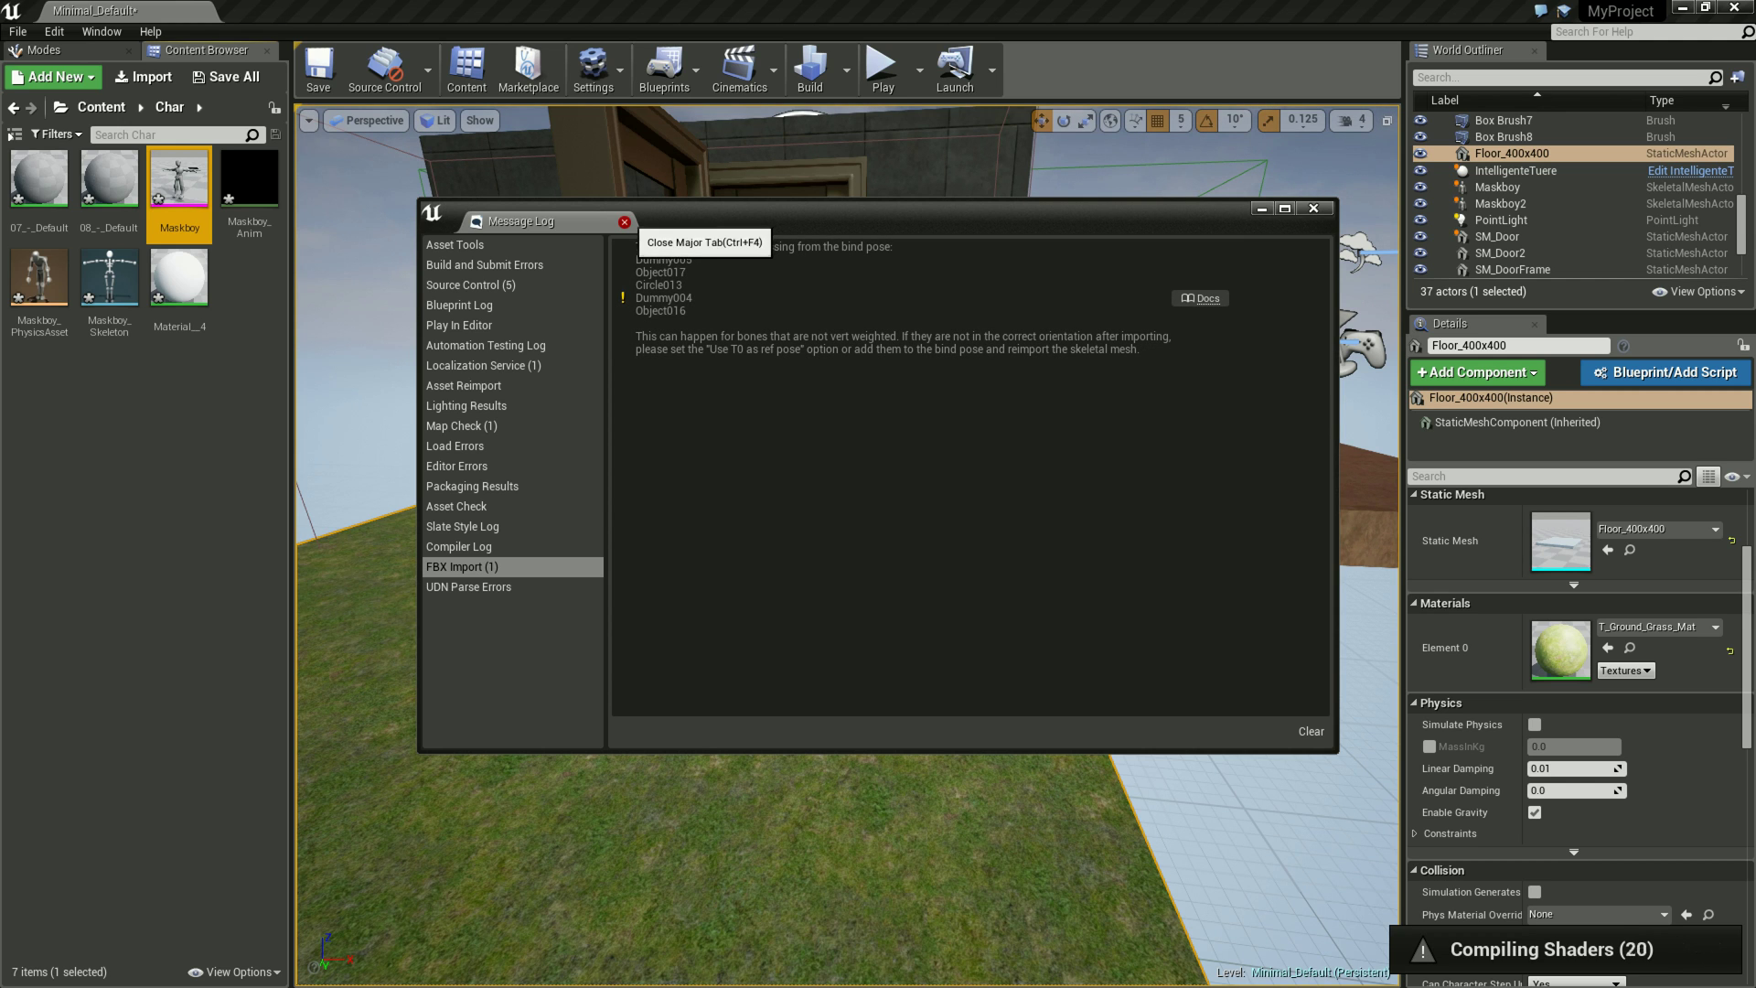
Dismiss the import warnings log and place the Maskboy mesh on the grass floor.
left_click(624, 222)
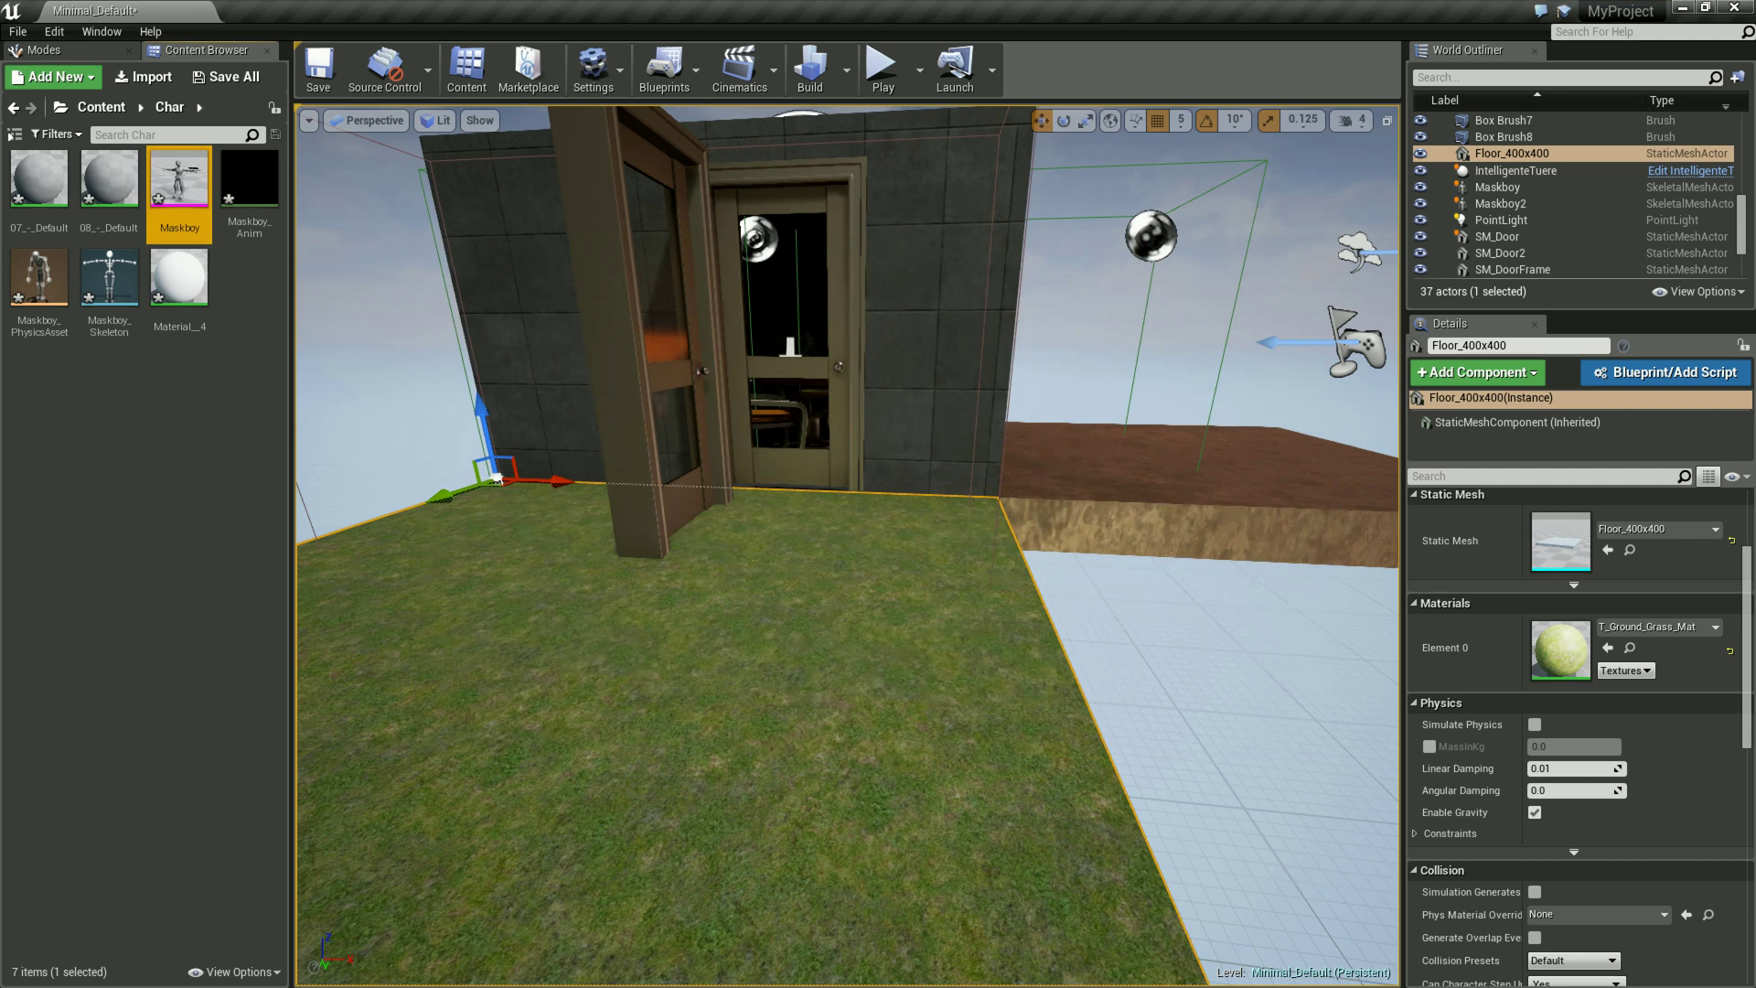
mouse_move(181, 183)
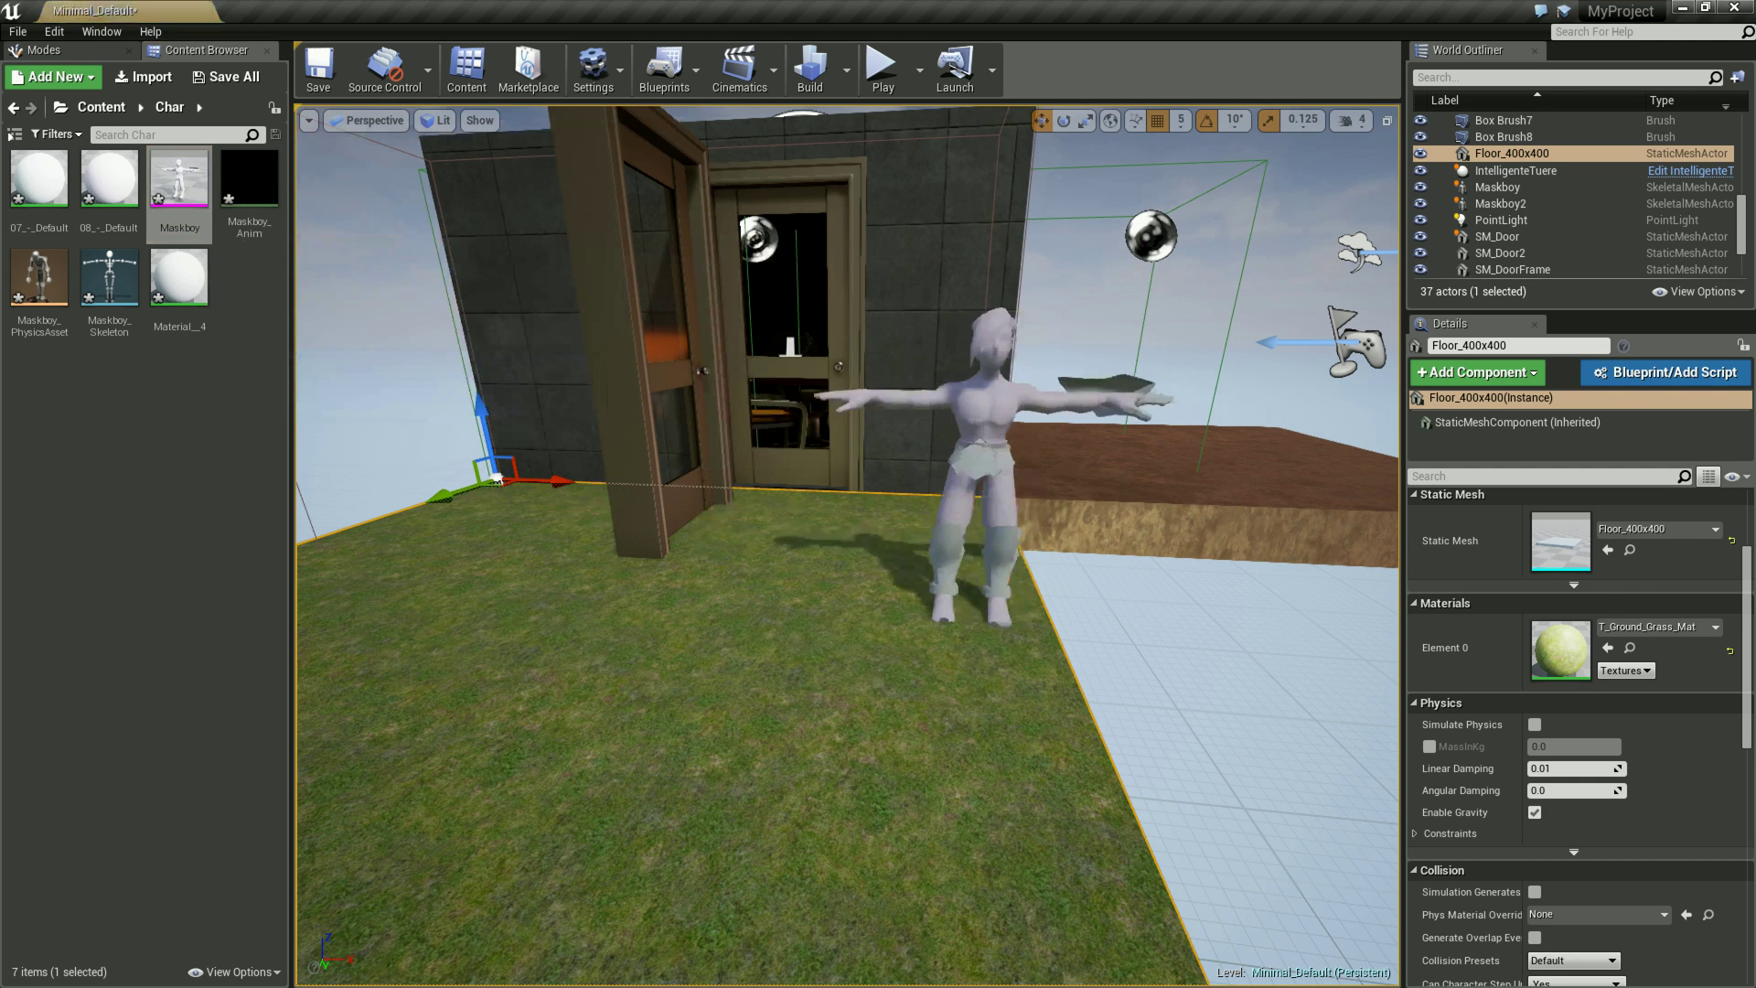
mouse_move(181, 183)
left_mouse_down()
mouse_move(866, 614)
mouse_move(837, 746)
left_mouse_up()
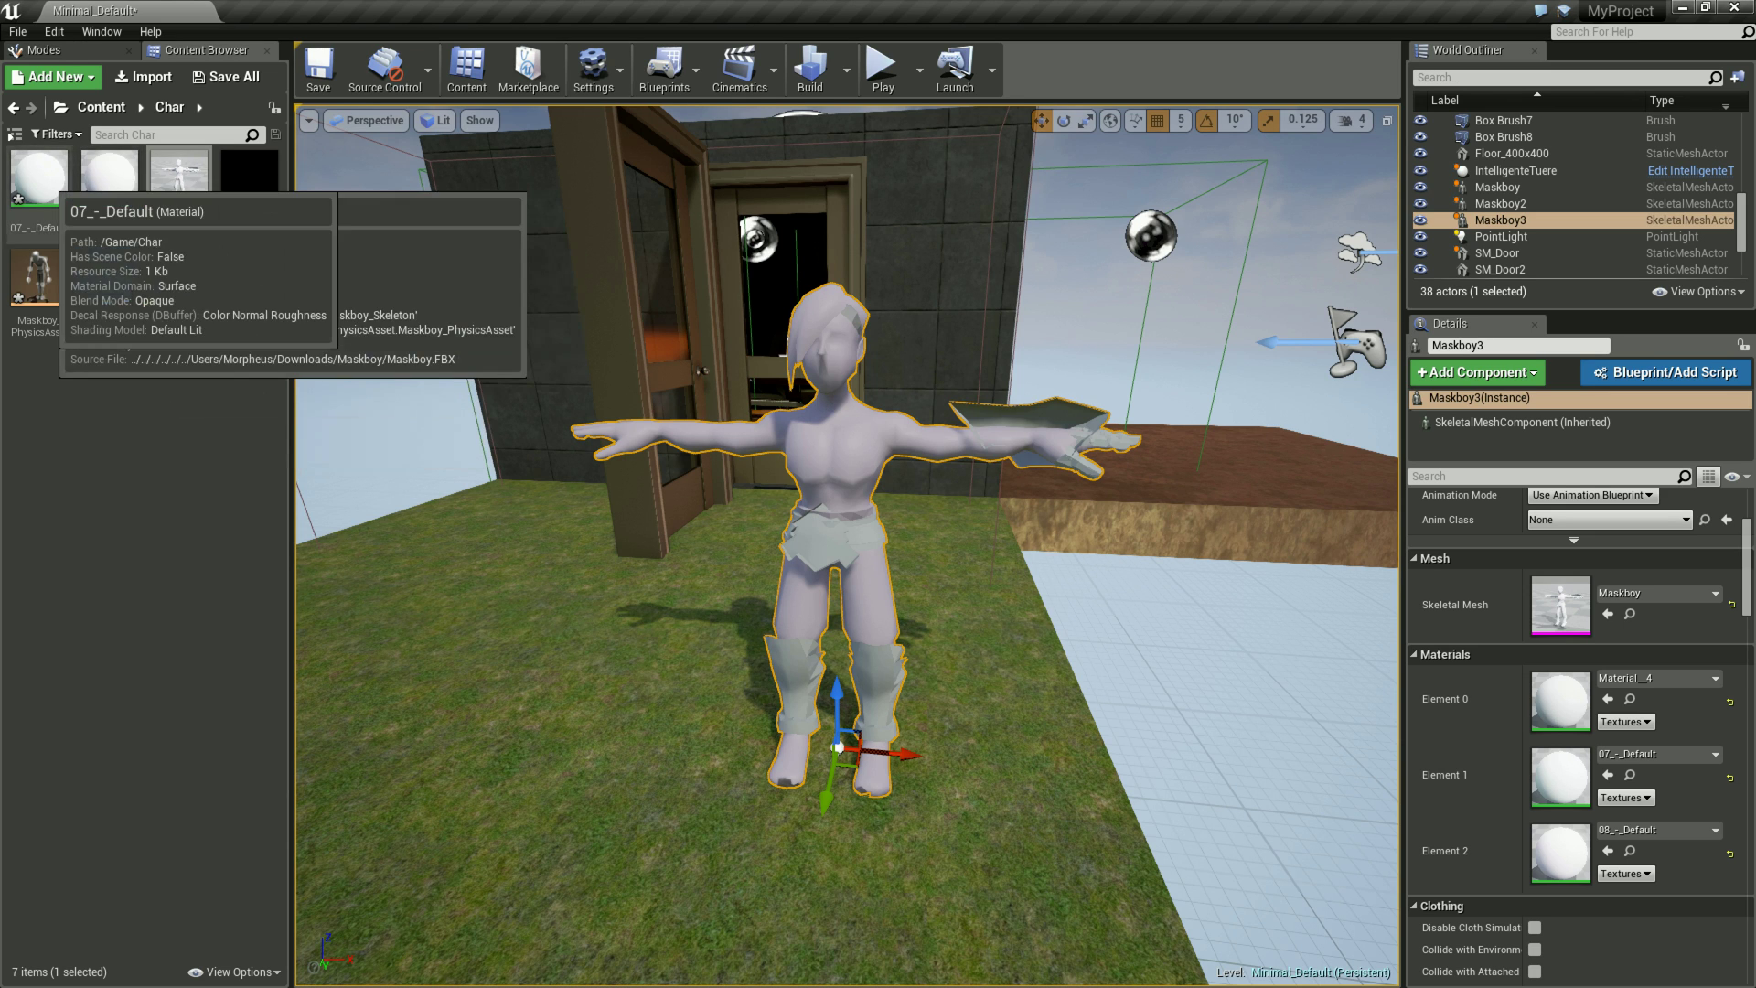
double_click(38, 178)
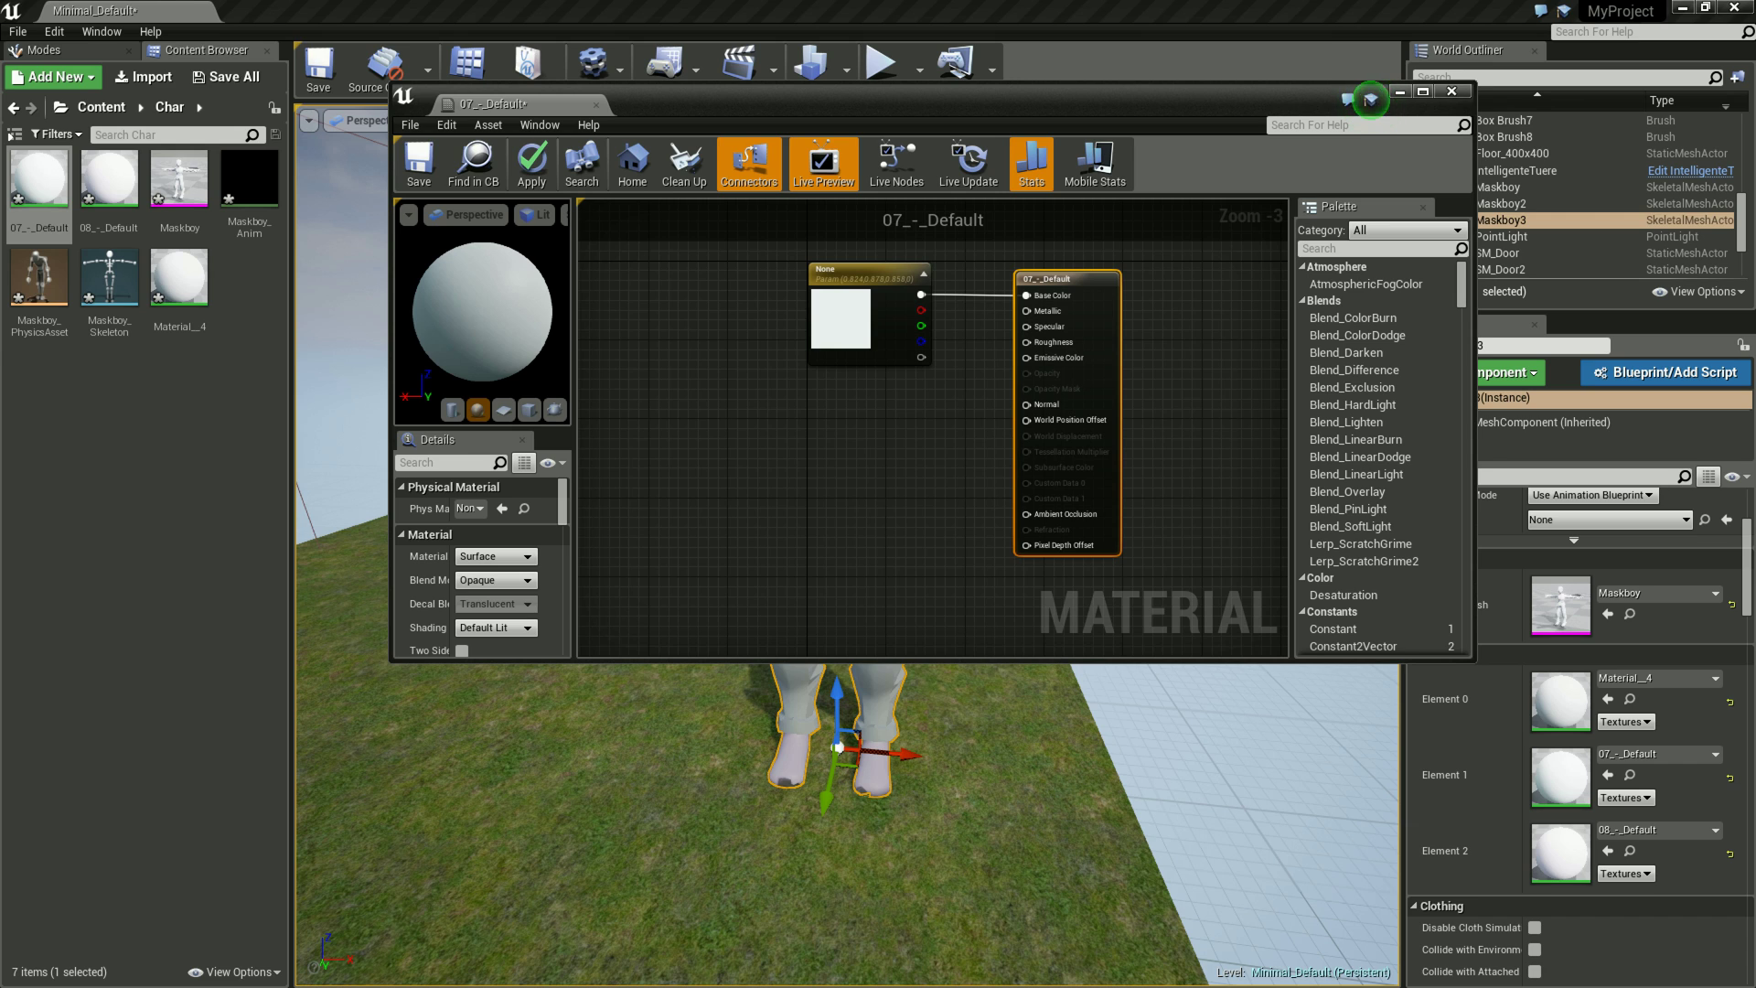
Shift the 07_-_Default material editor window and switch to the Maskboy download folder.
left_click_drag(1376, 104, 1331, 124)
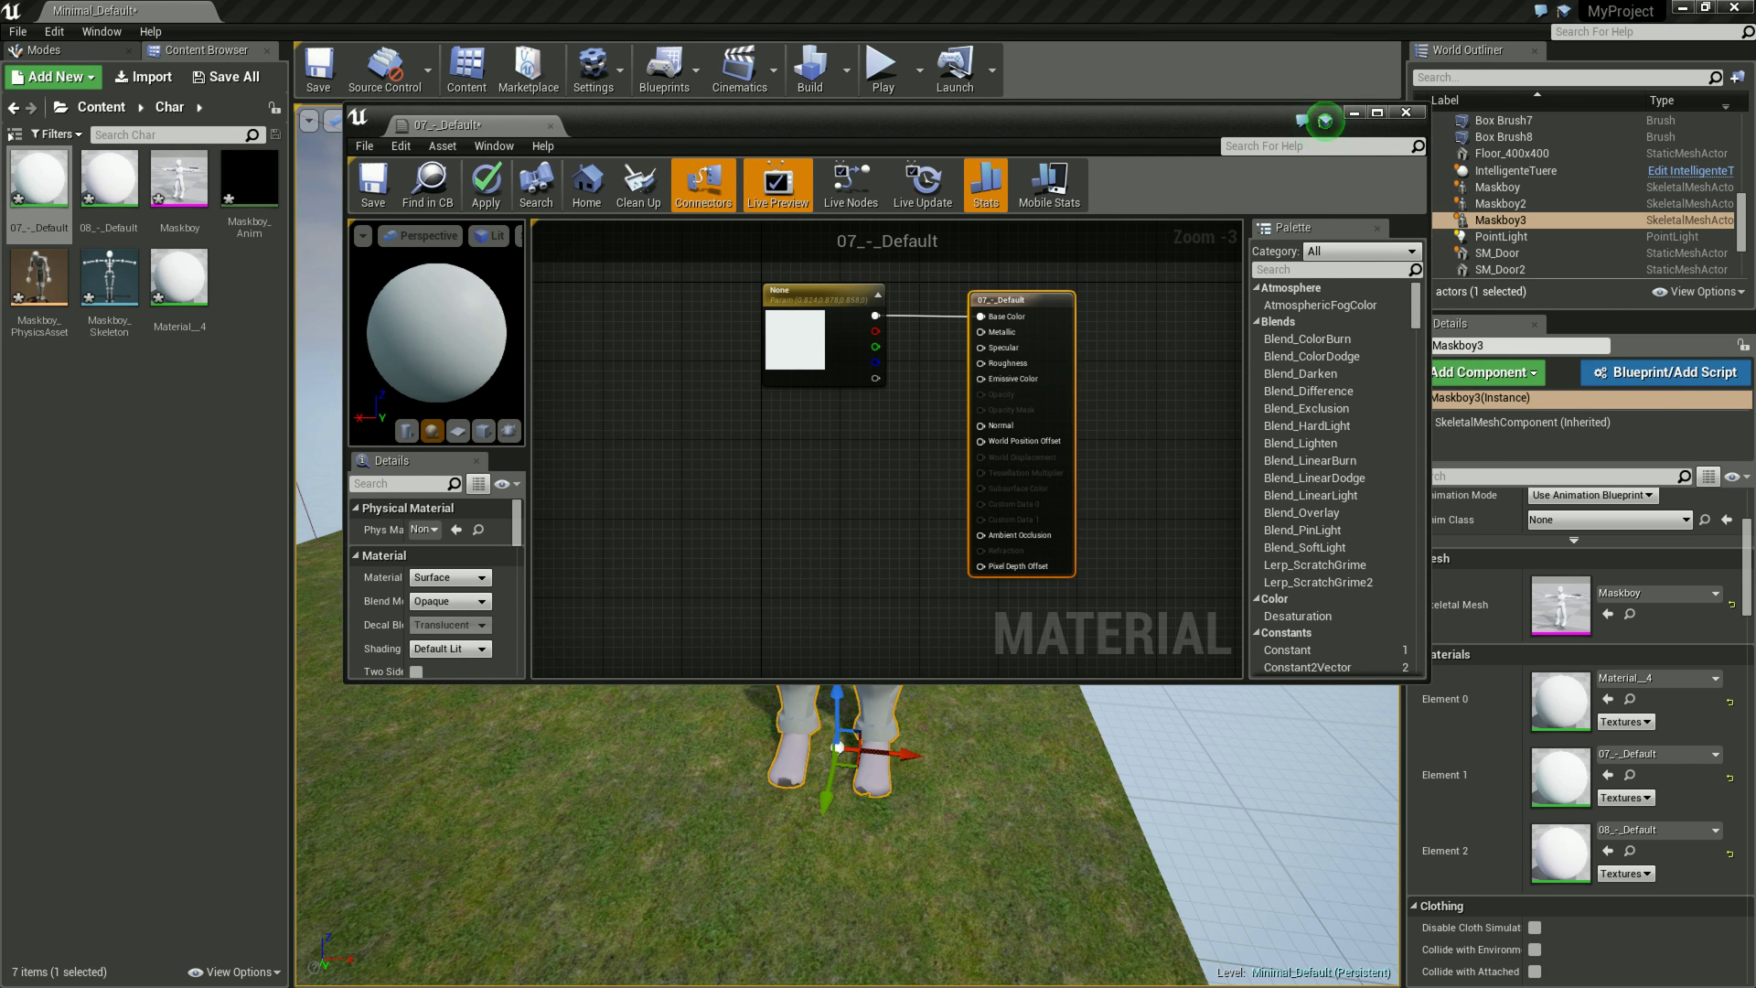
key("alt+Tab")
key("alt+Tab")
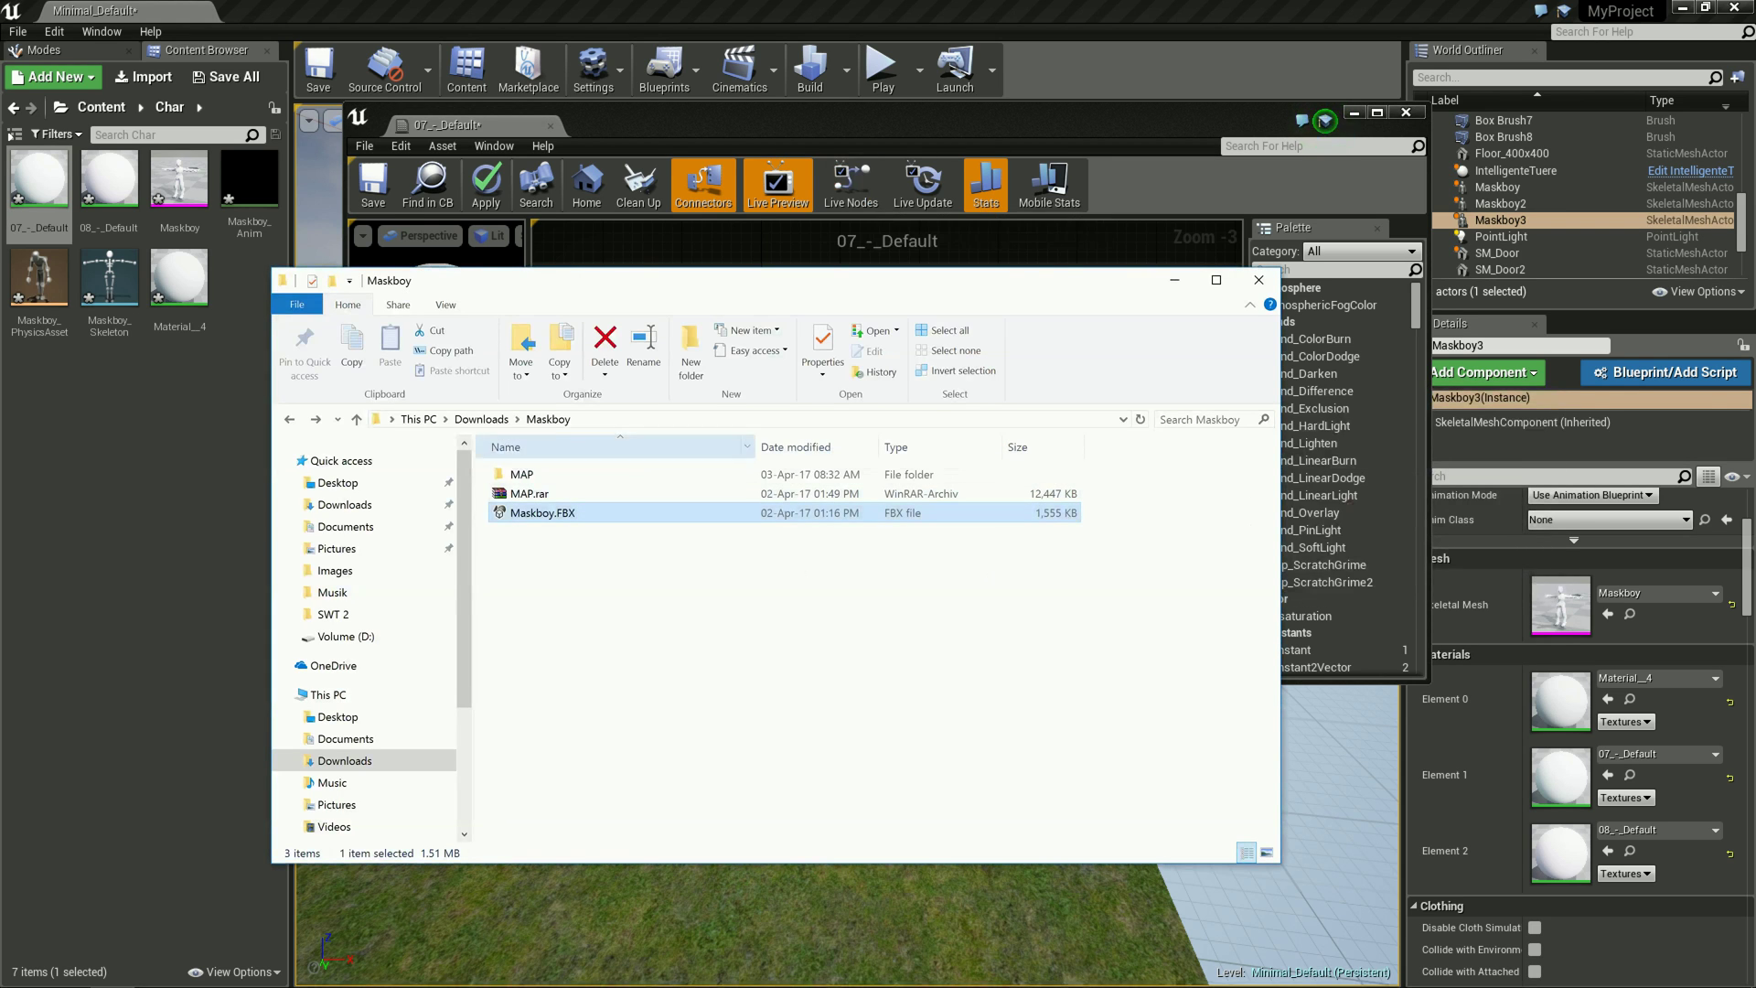
Open the MAP folder to view the textures, then close the 07_-_Default material editor.
left_click(521, 474)
key("Return")
key("Return")
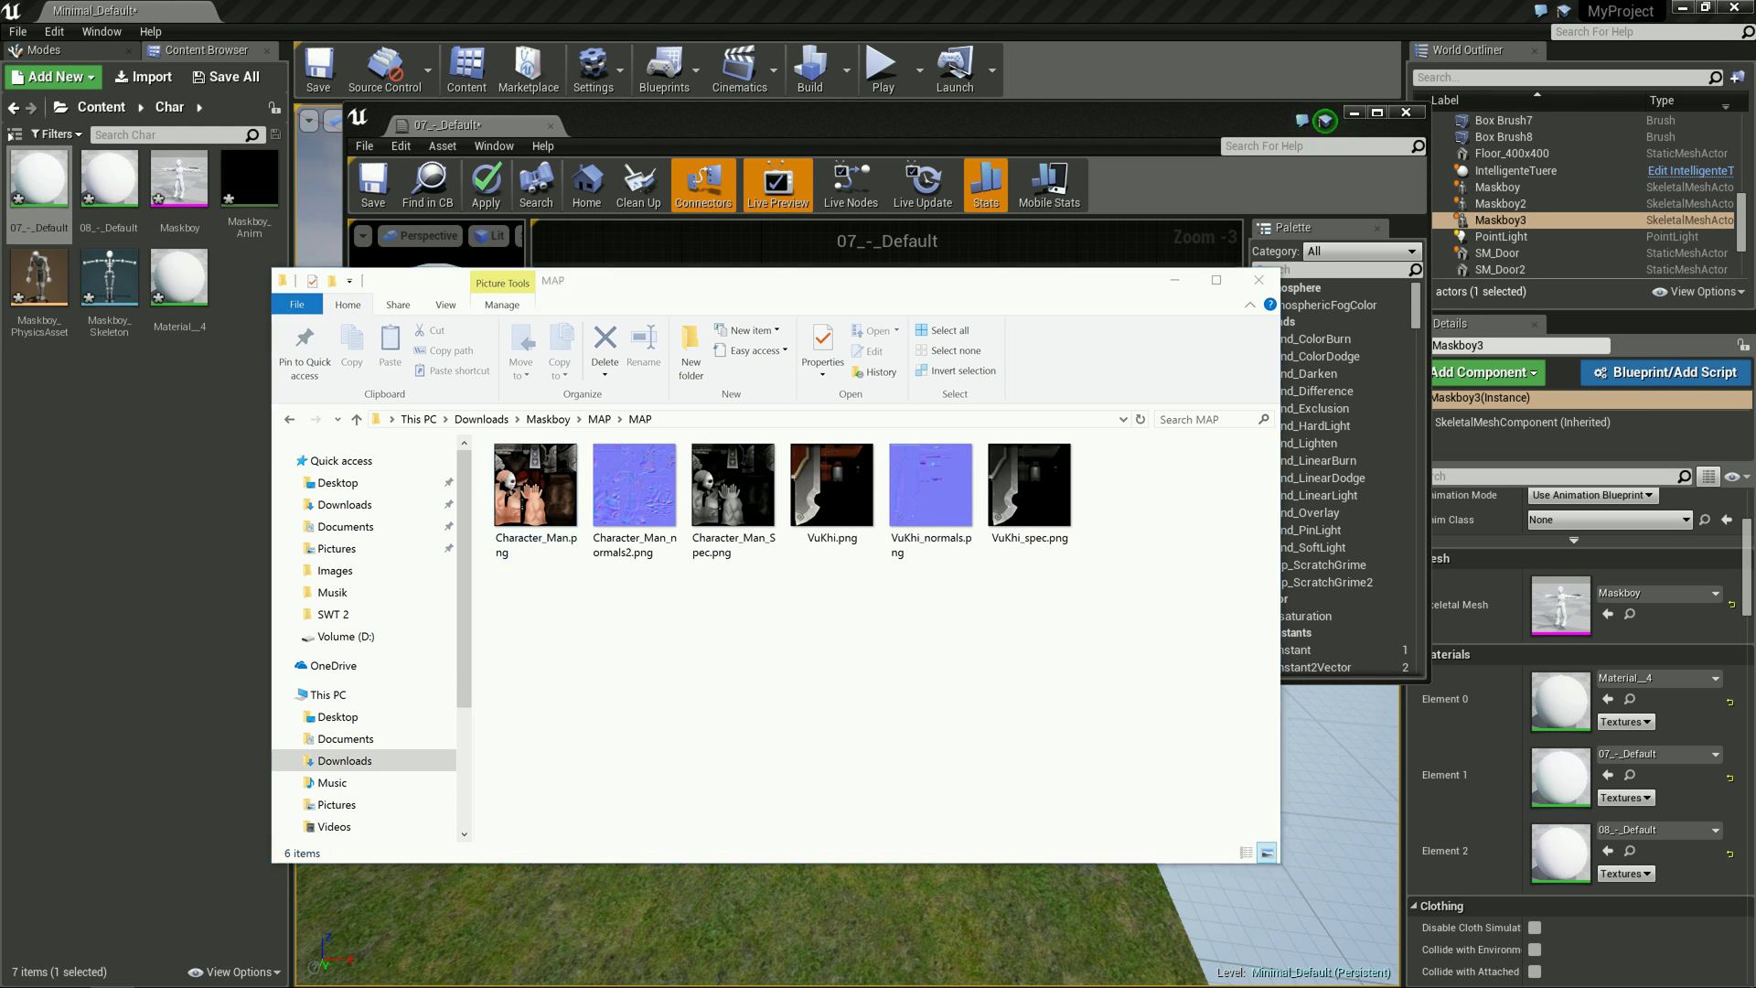
key("alt+Tab")
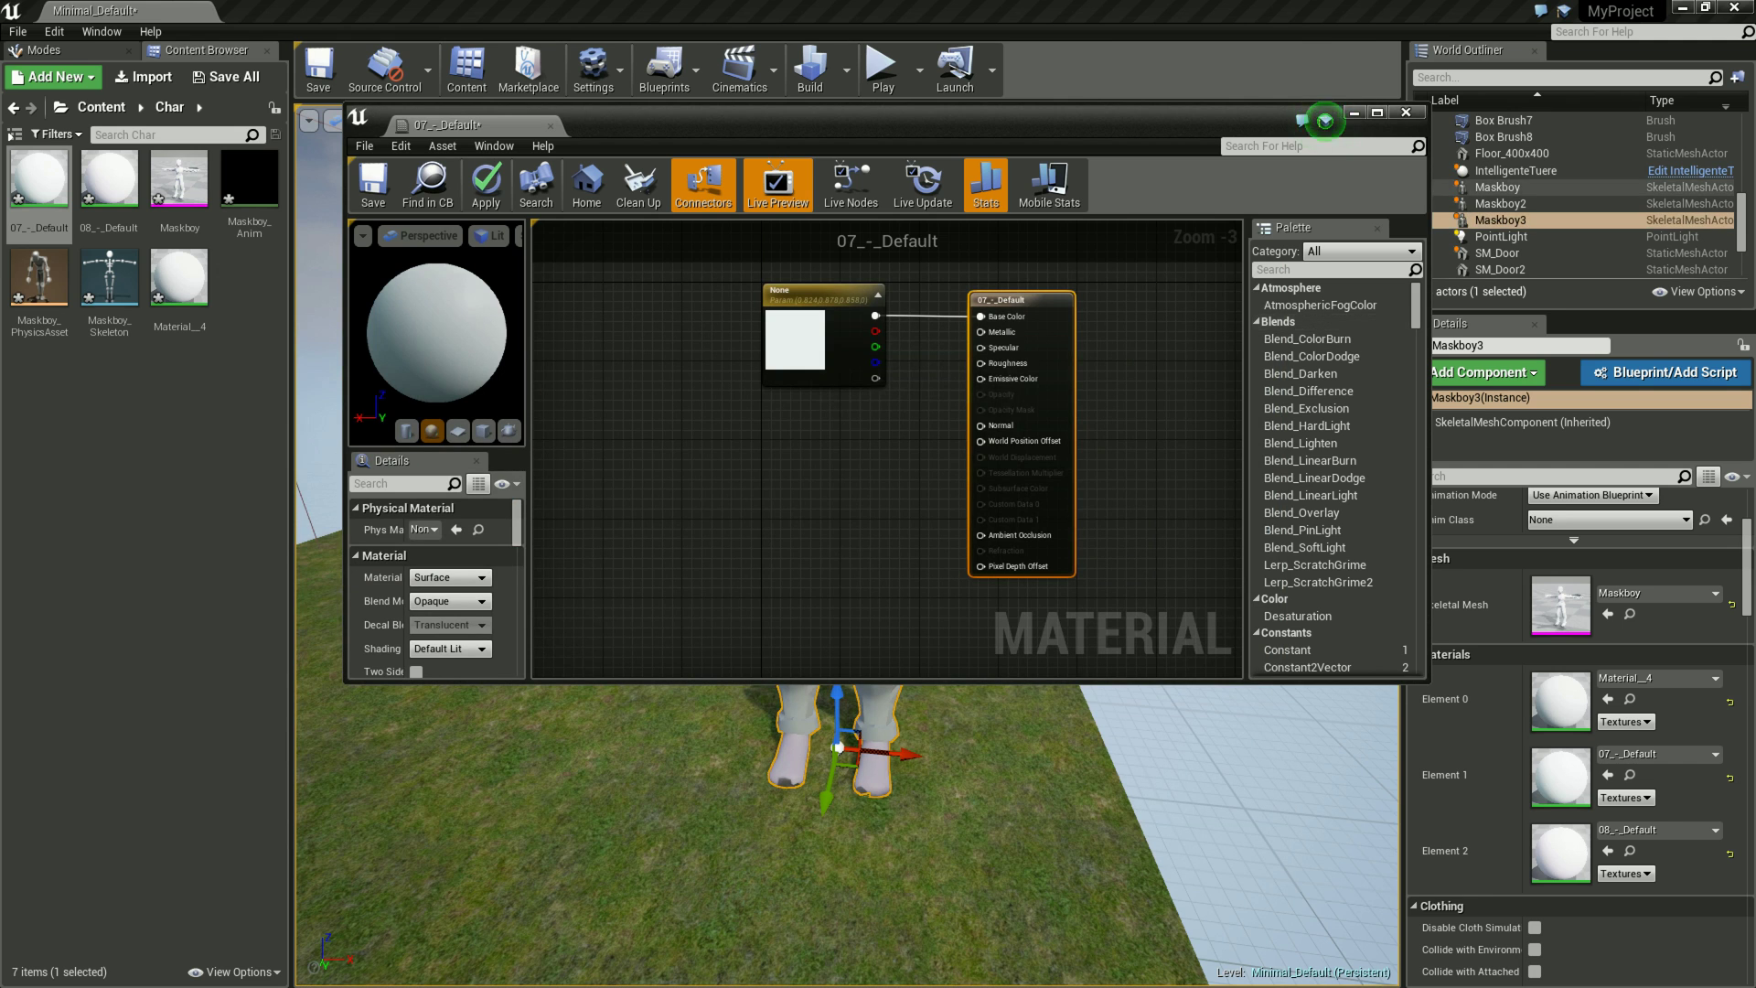
left_click(1405, 112)
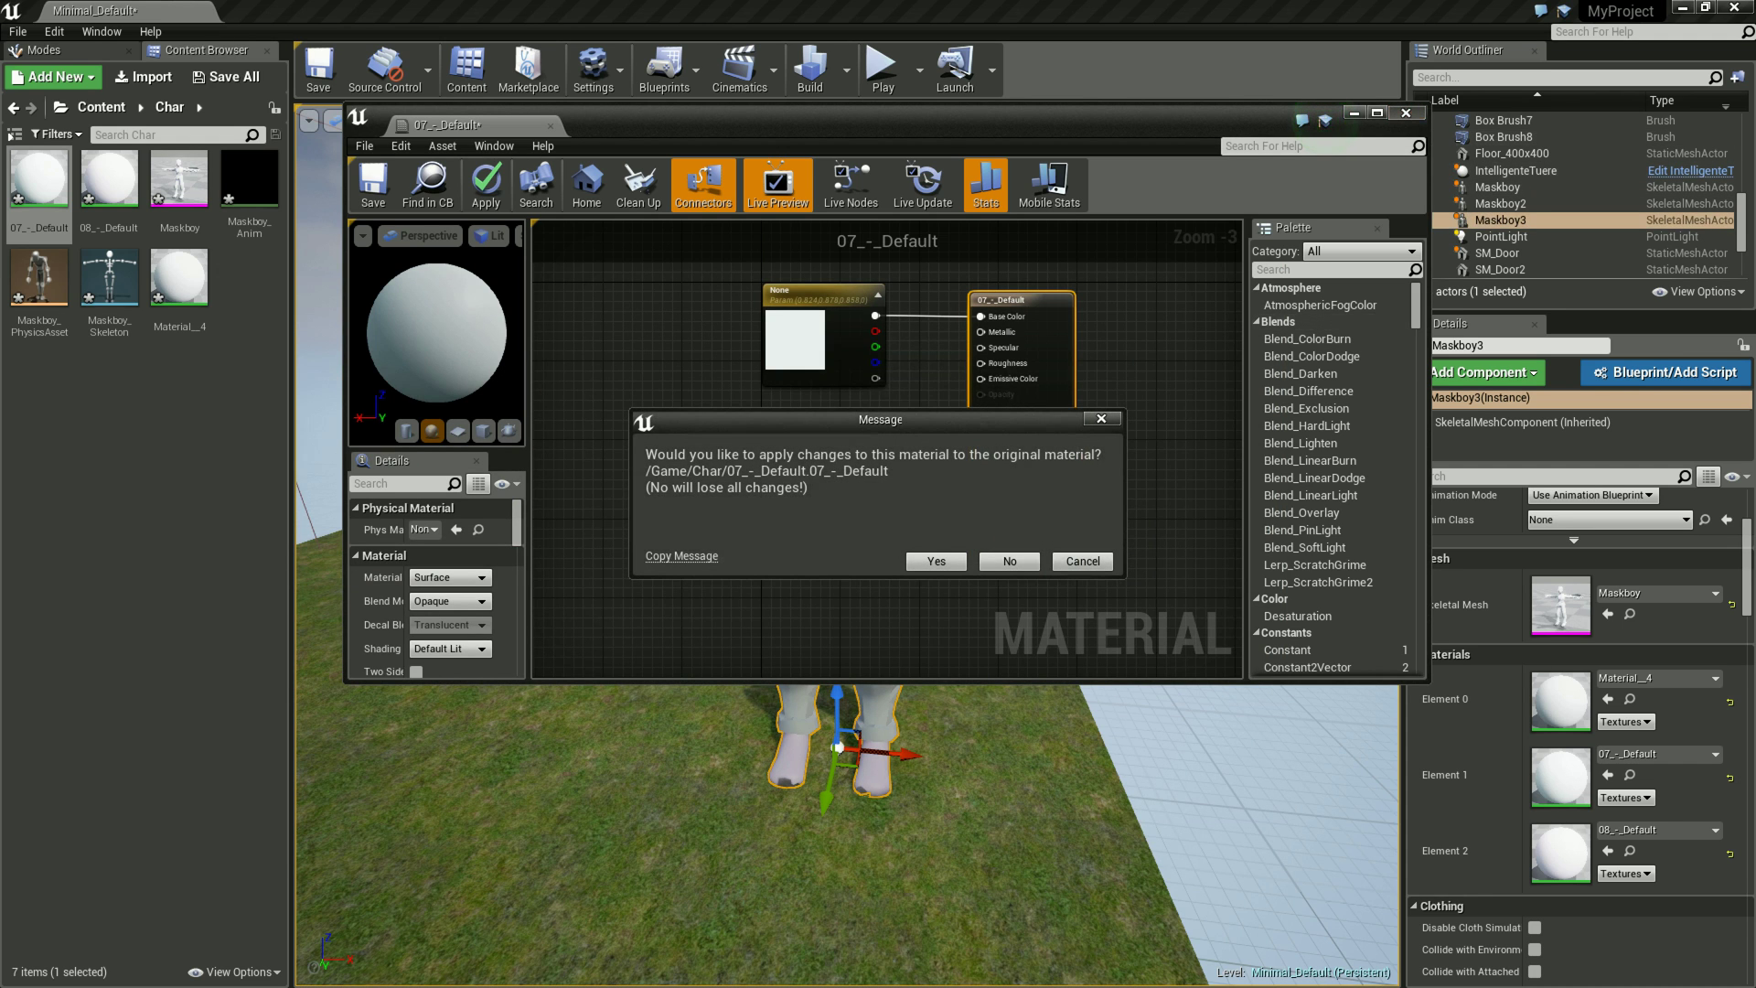
Discard the 07_-_Default material changes and open the Maskboy_Skeleton asset.
left_click(1010, 561)
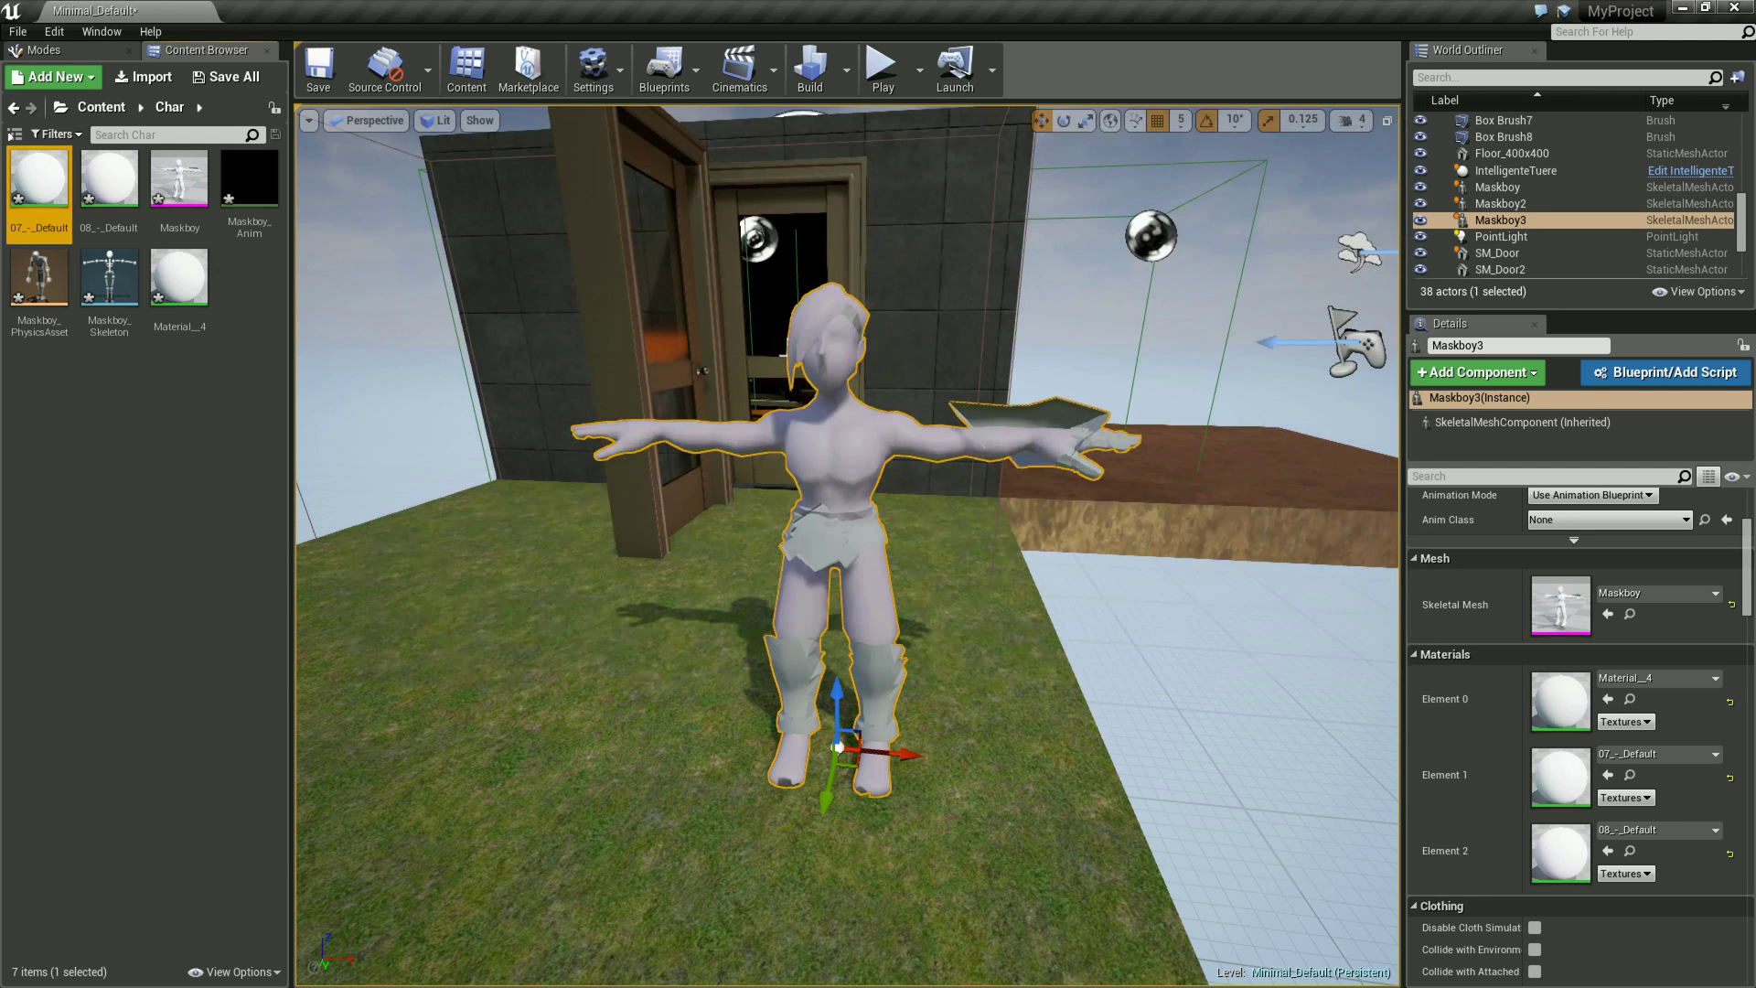
right_click_drag(1009, 560, 1009, 560)
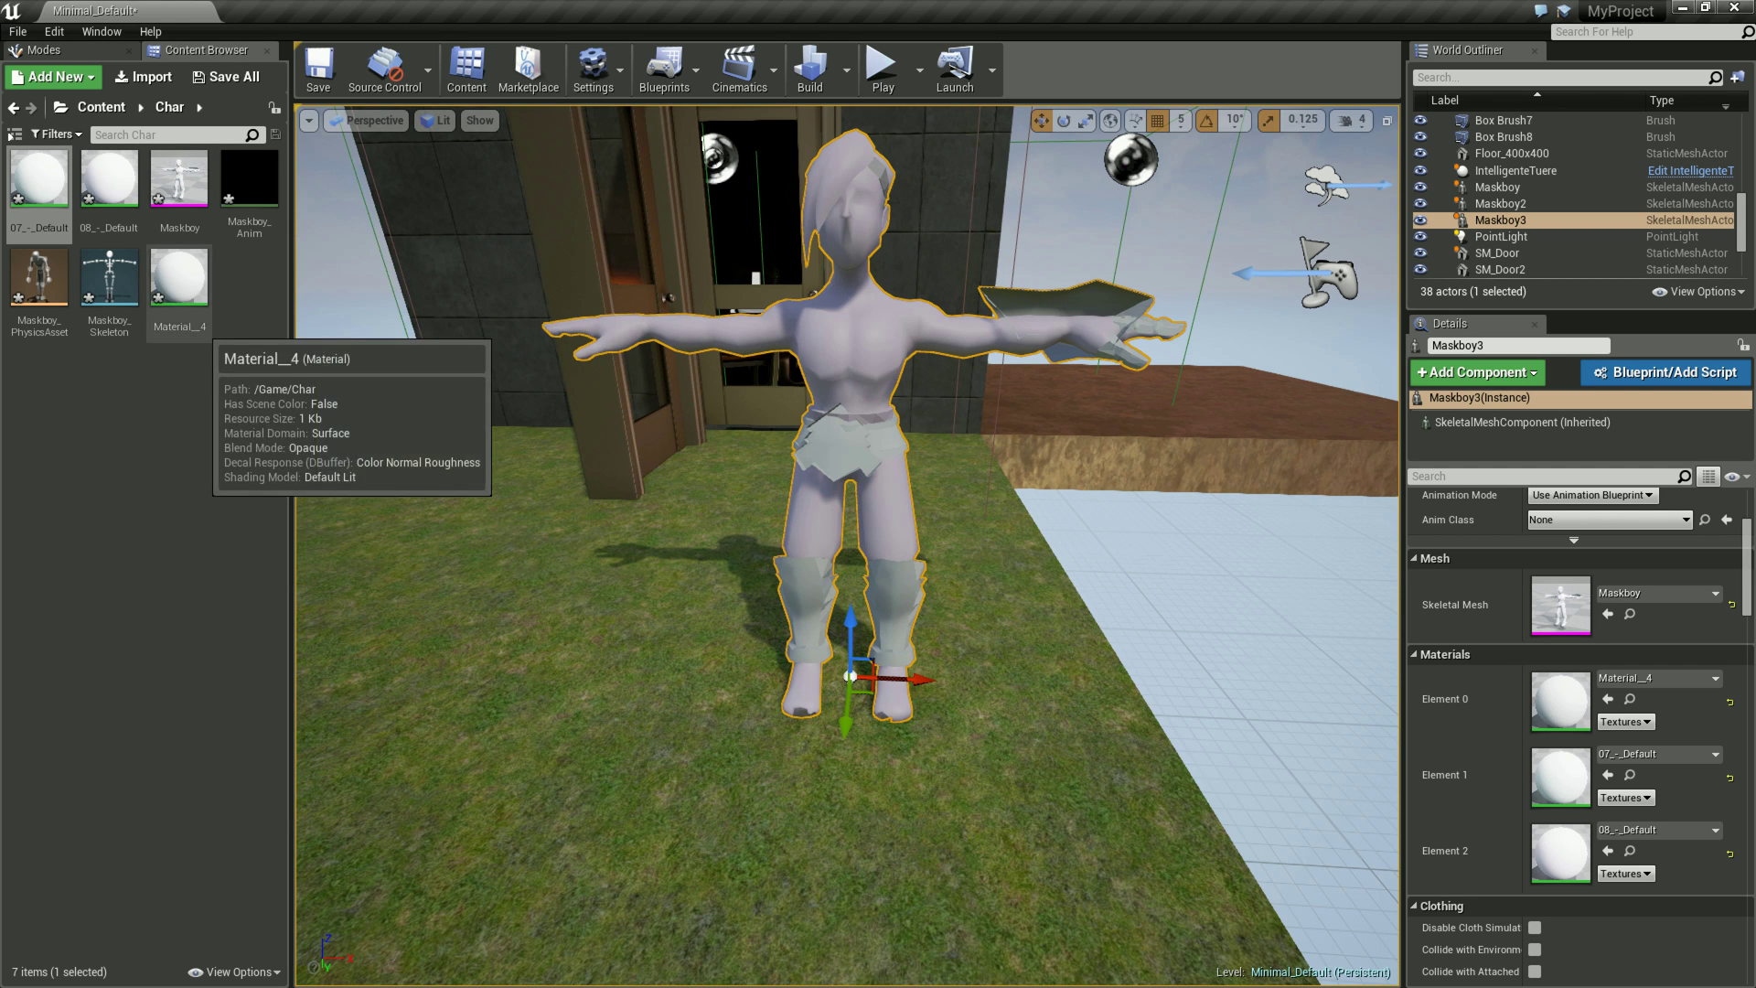
mouse_move(180, 183)
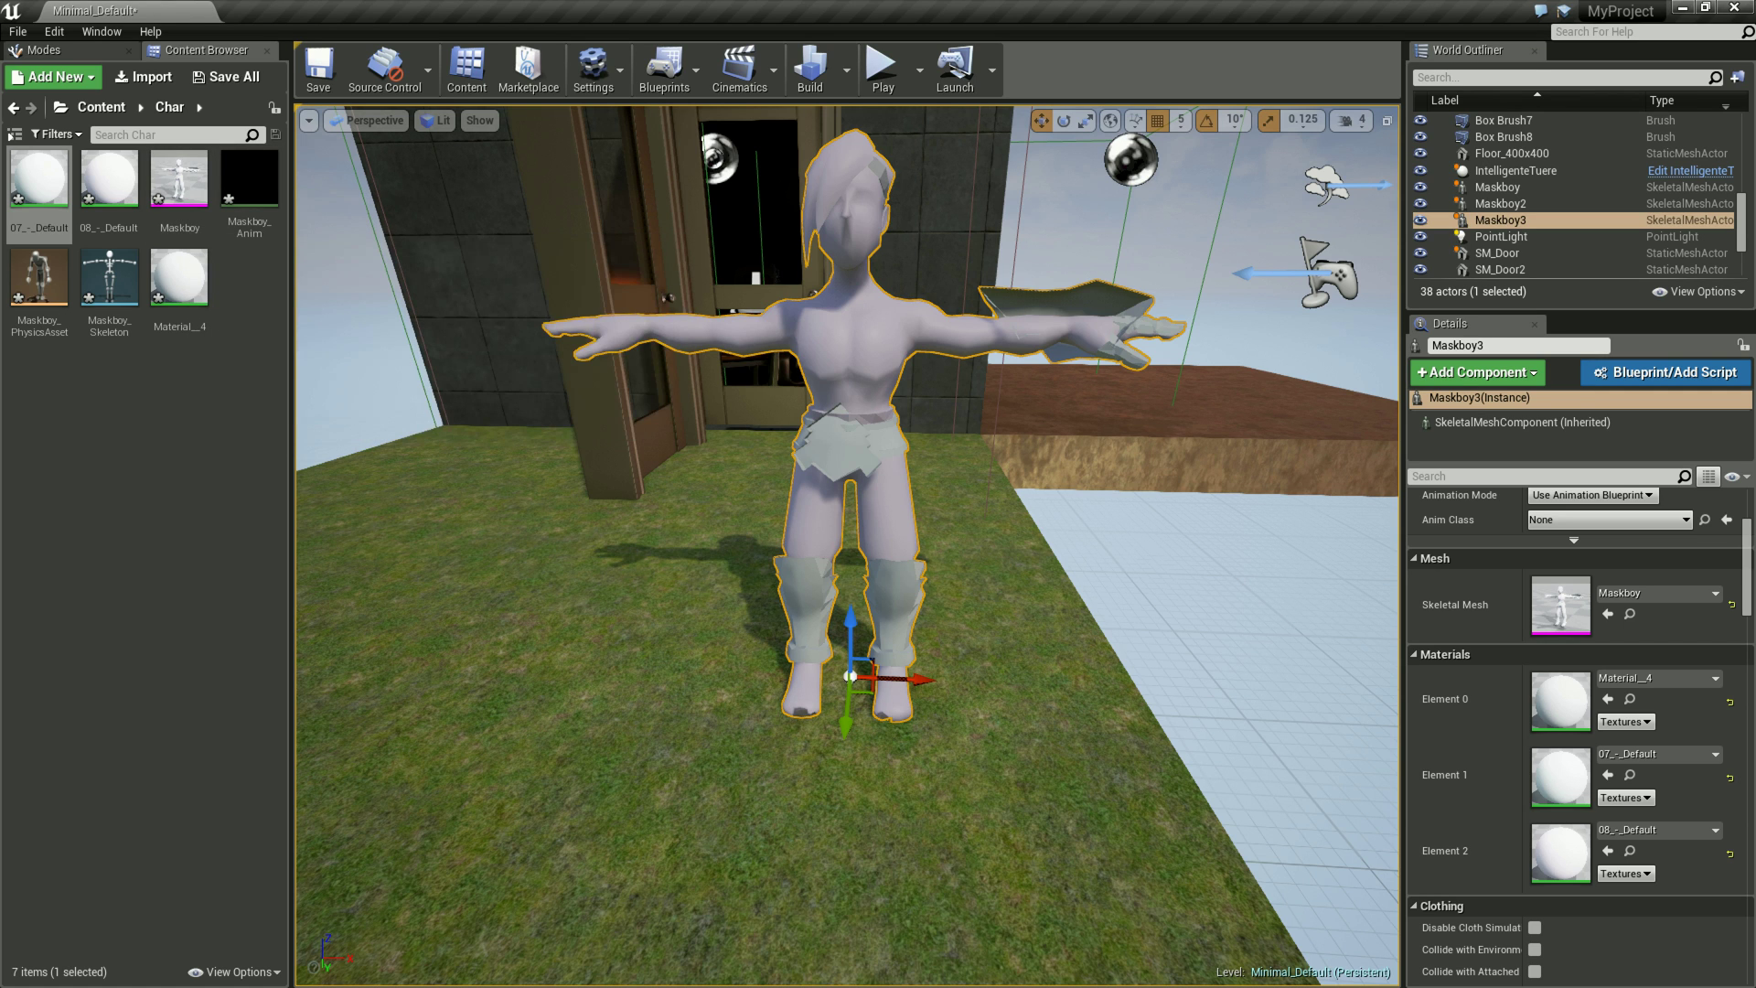
mouse_move(251, 179)
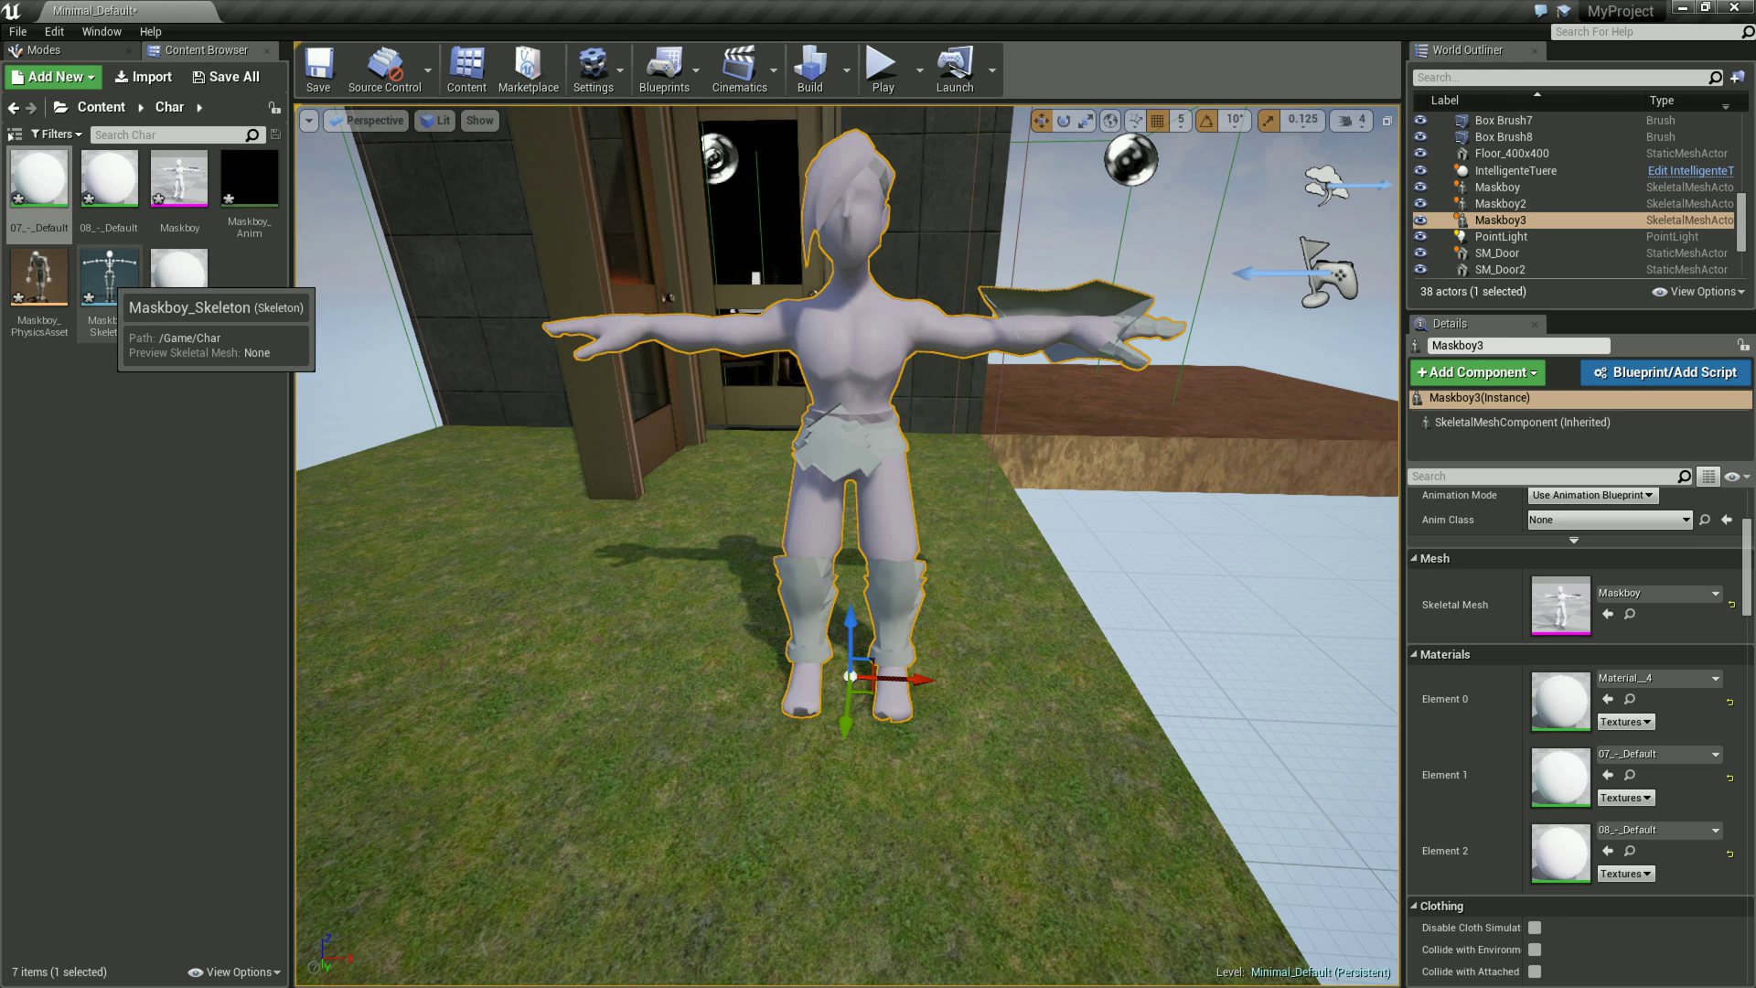
double_click(107, 276)
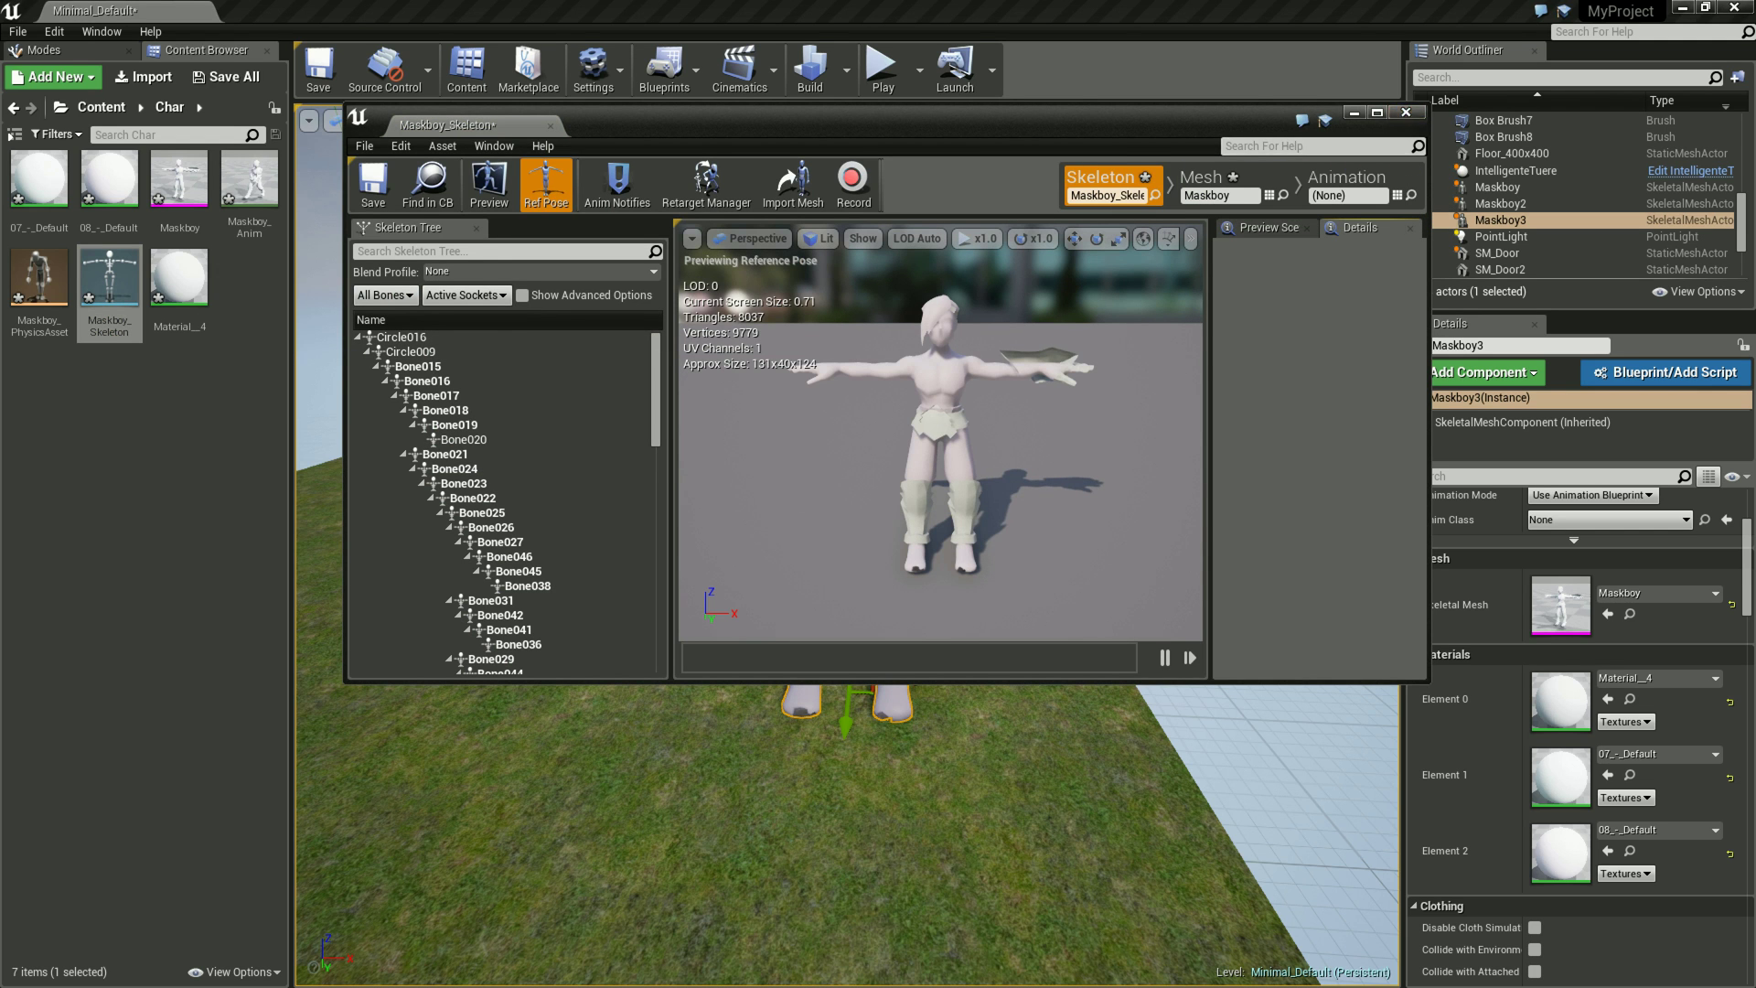
left_click(1405, 112)
double_click(179, 181)
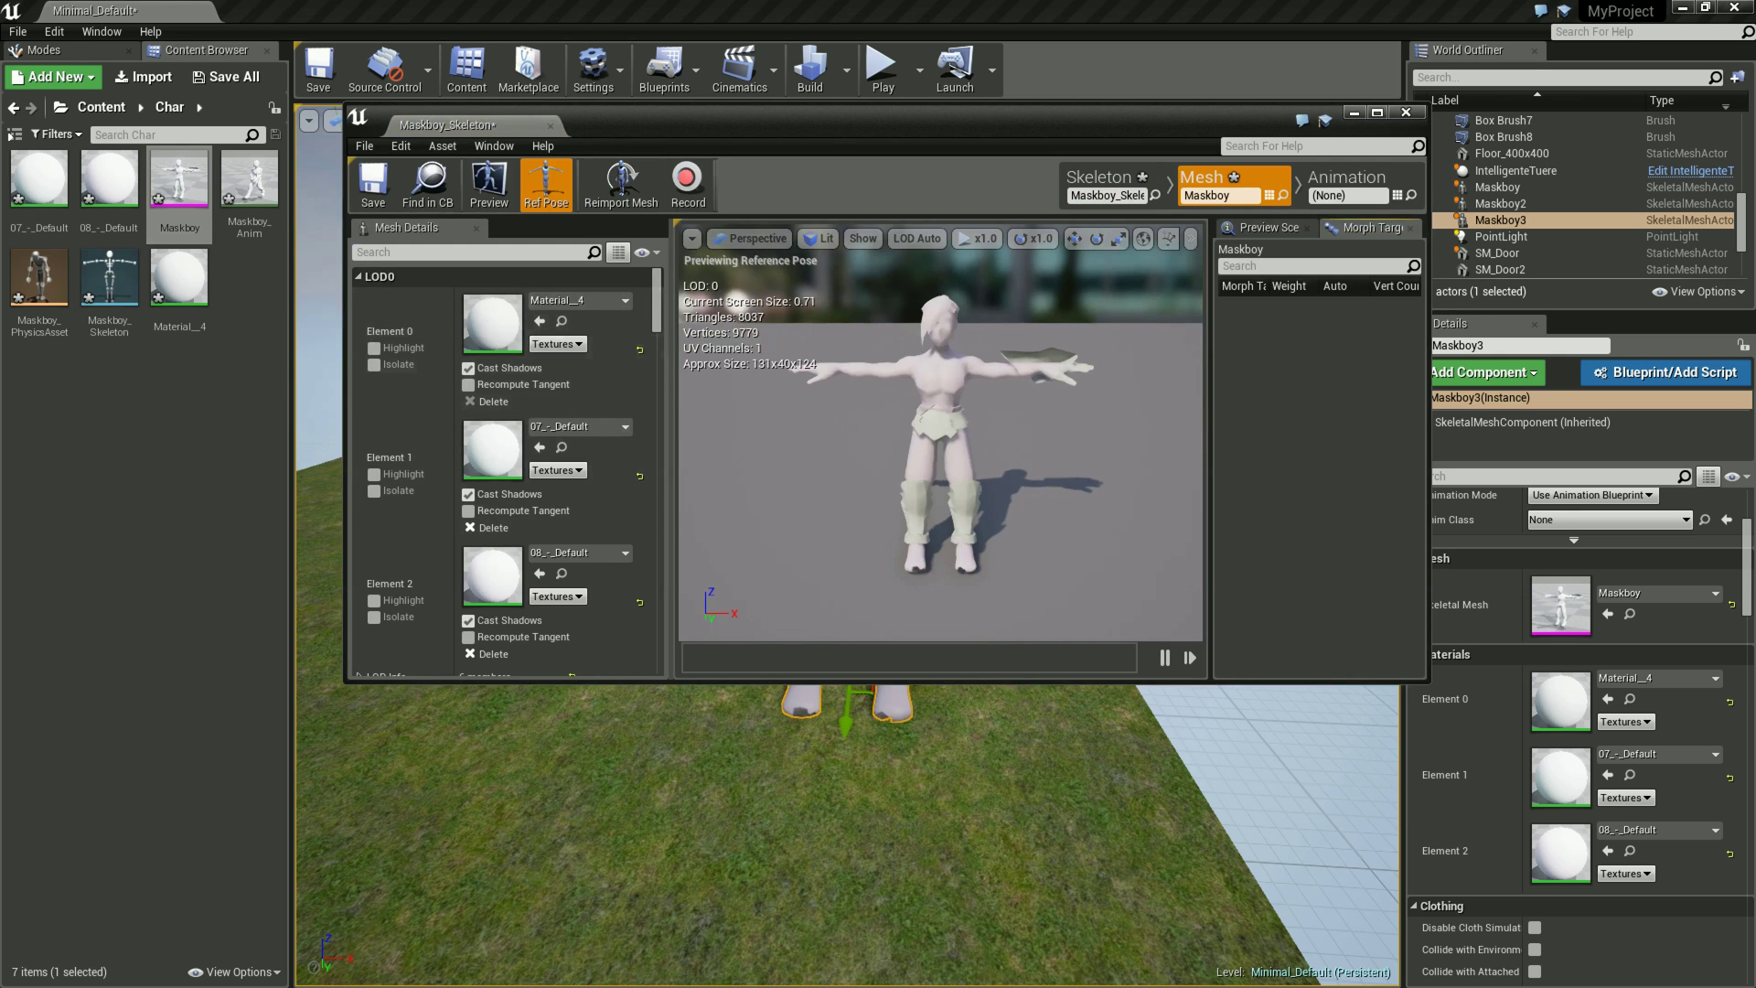
left_click(1376, 112)
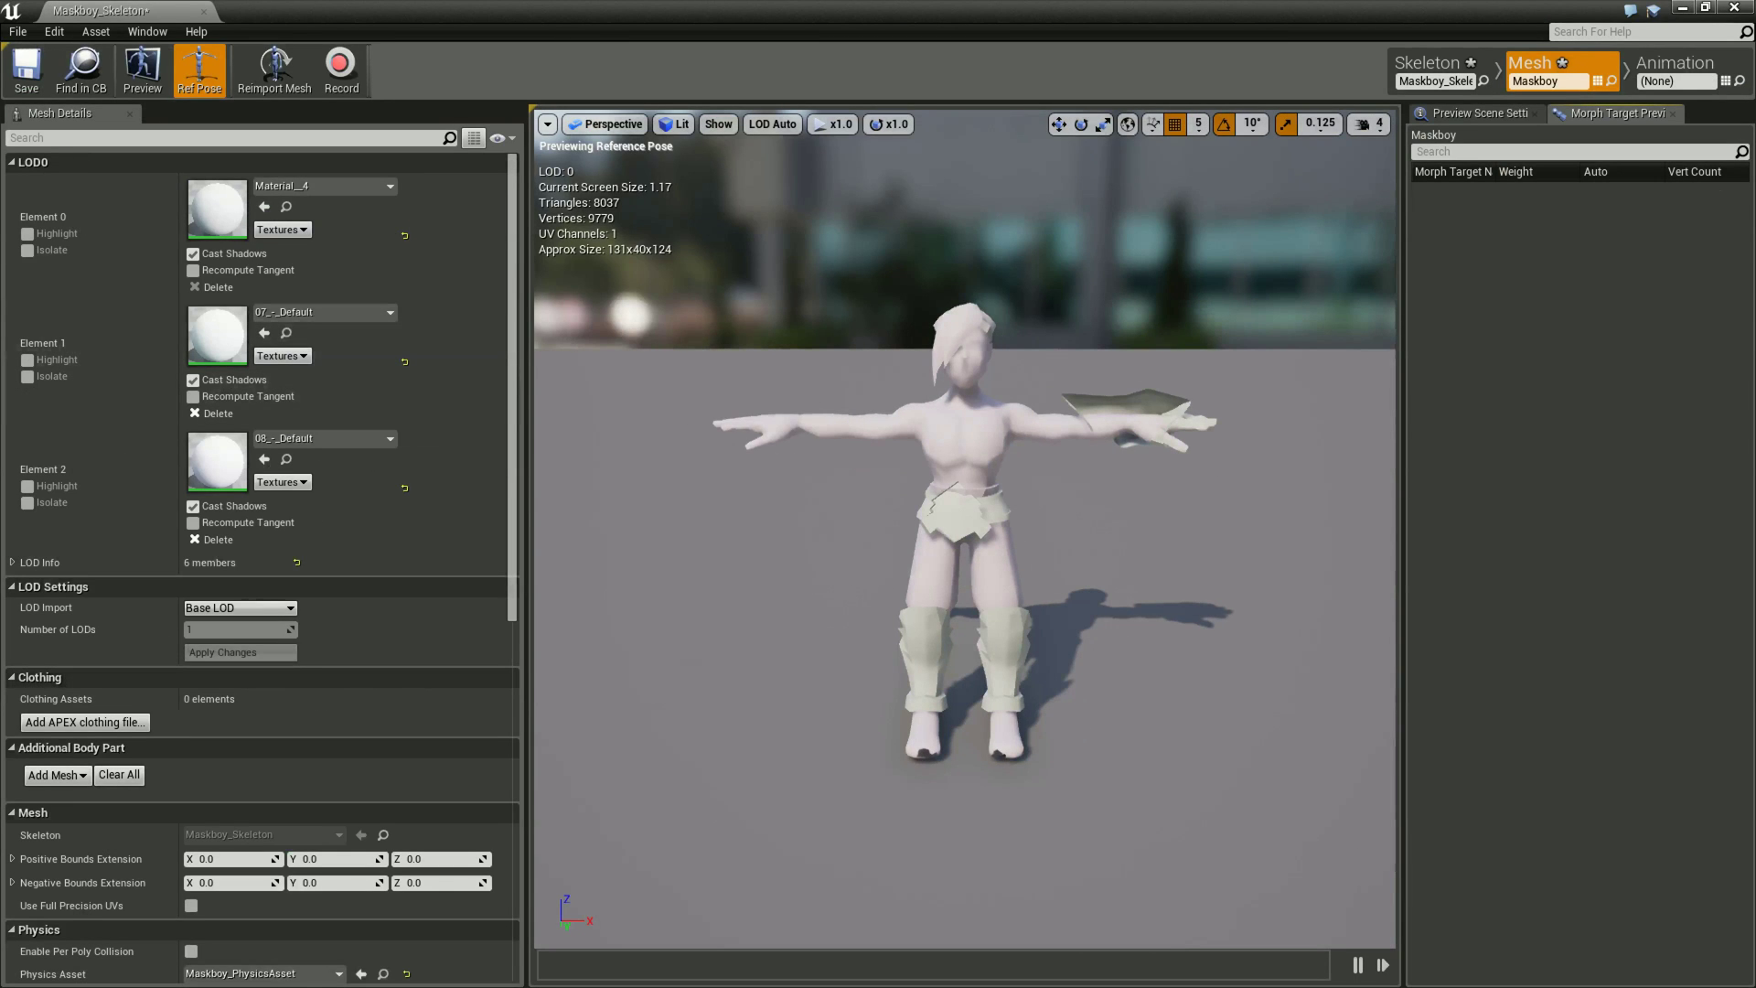
left_click(1428, 63)
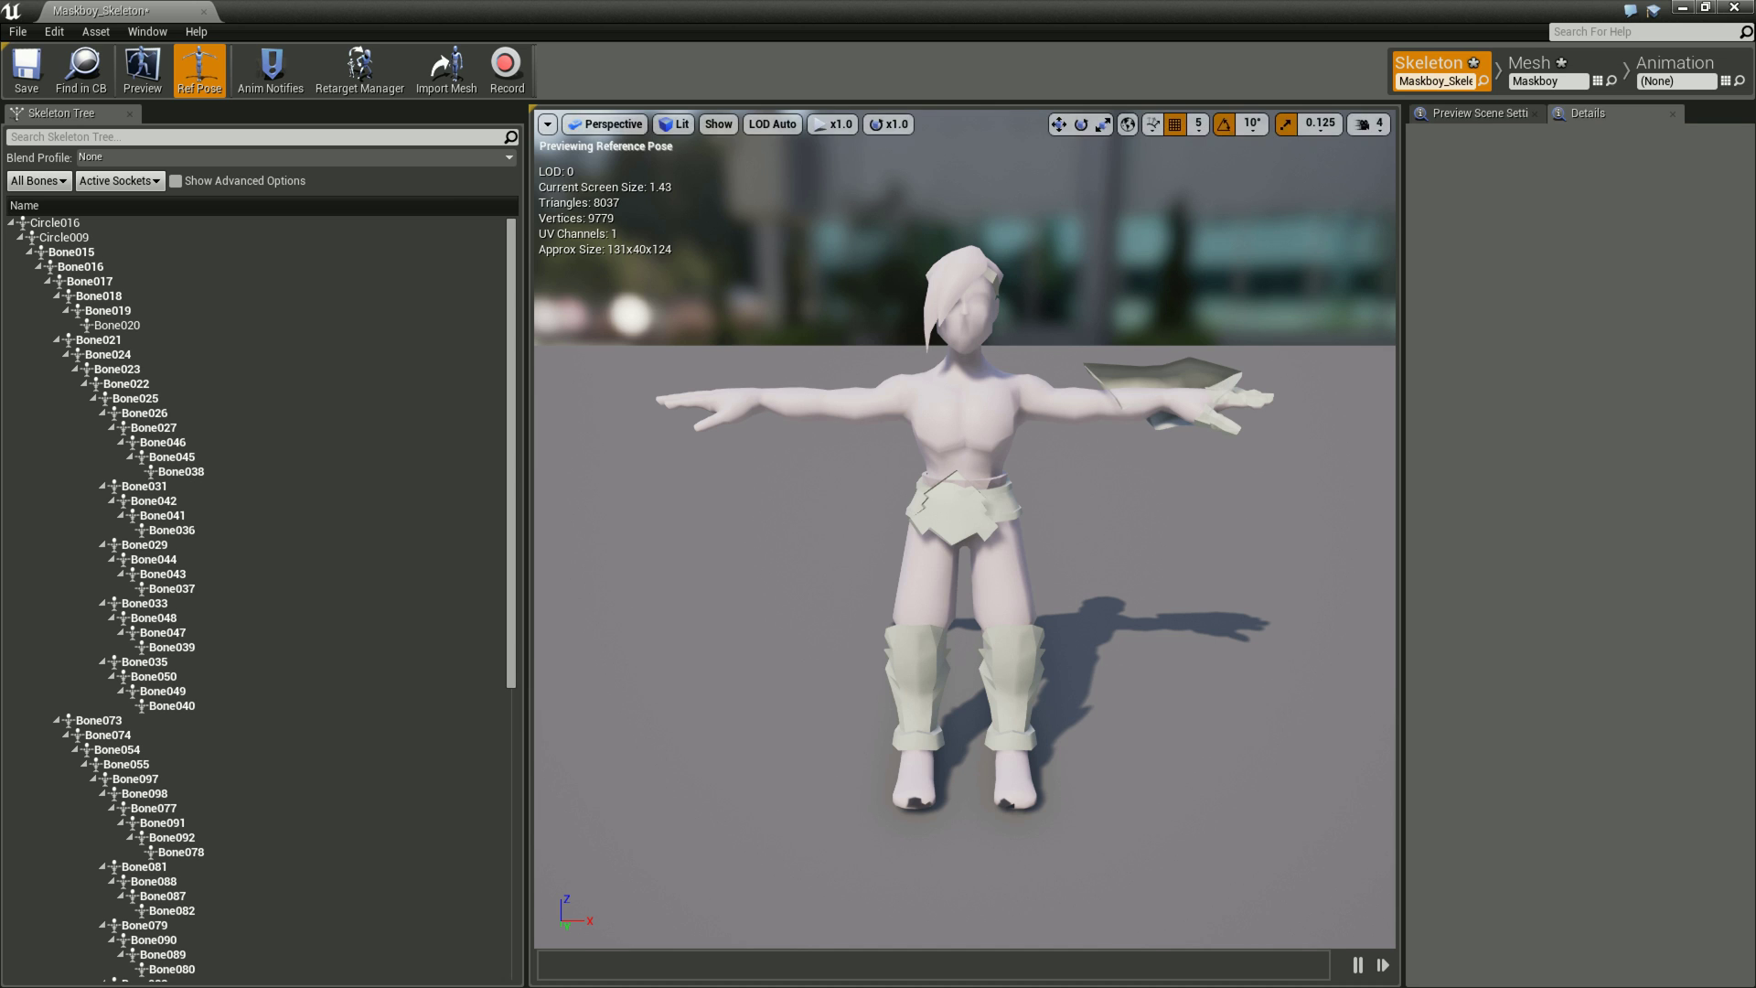
left_click(1529, 64)
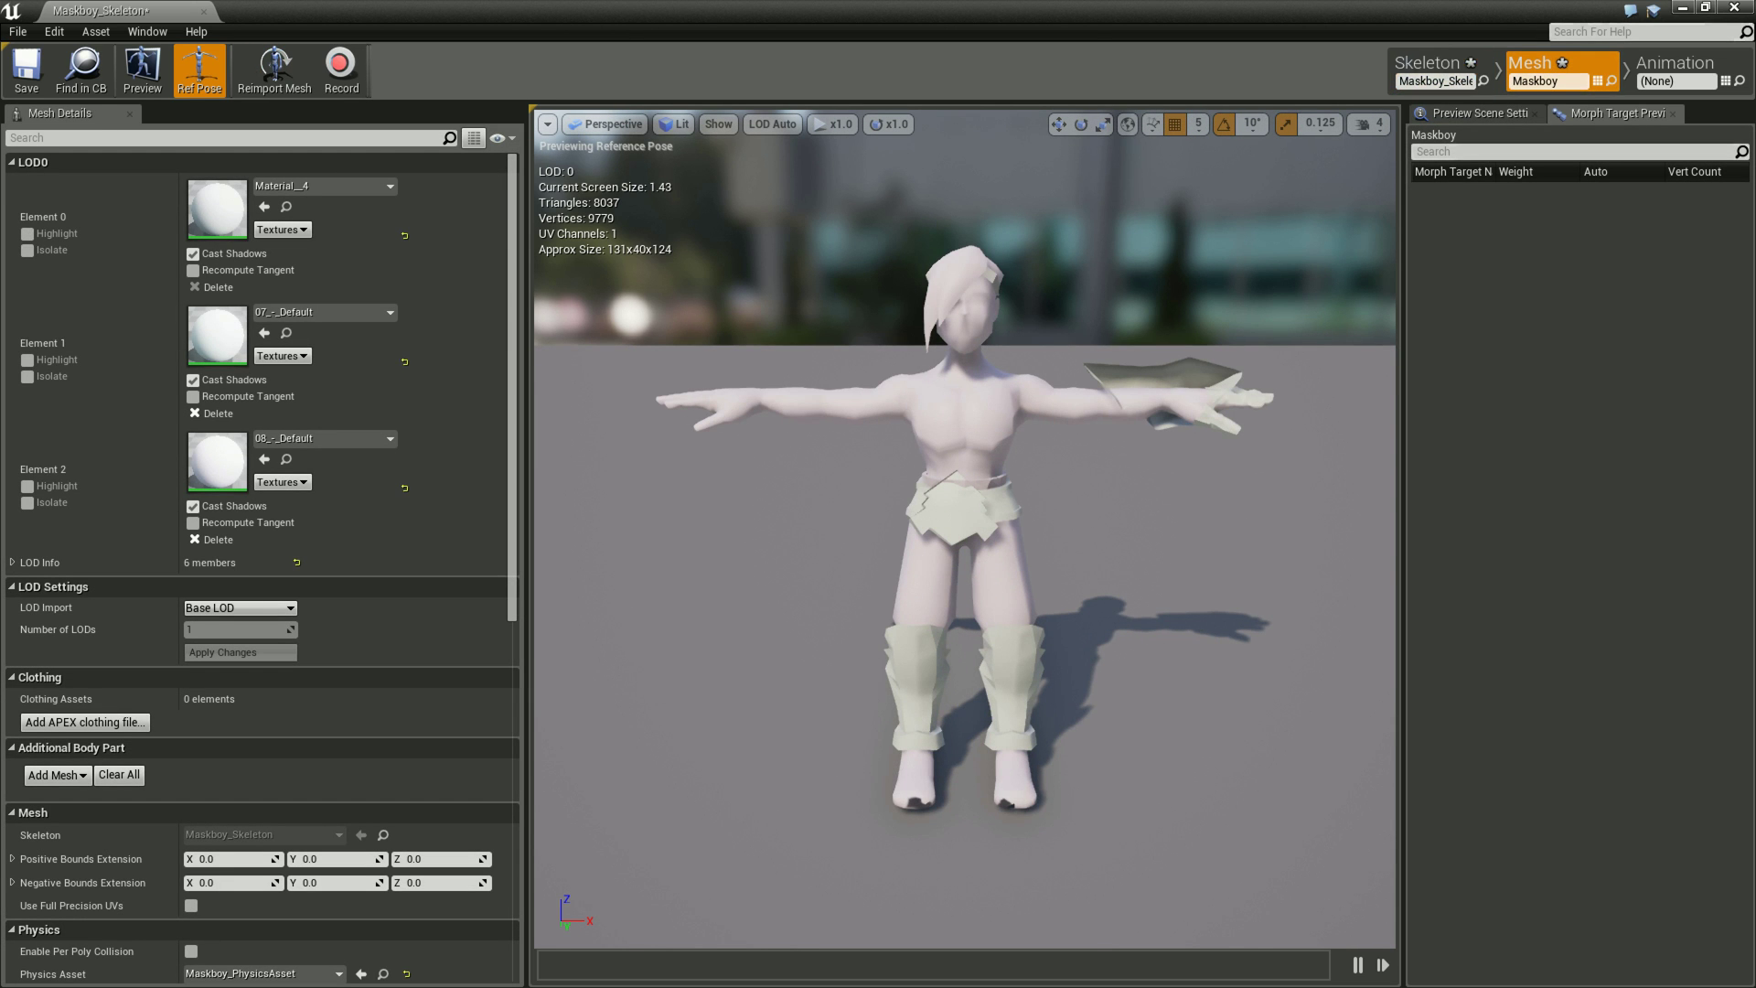
left_click(1434, 64)
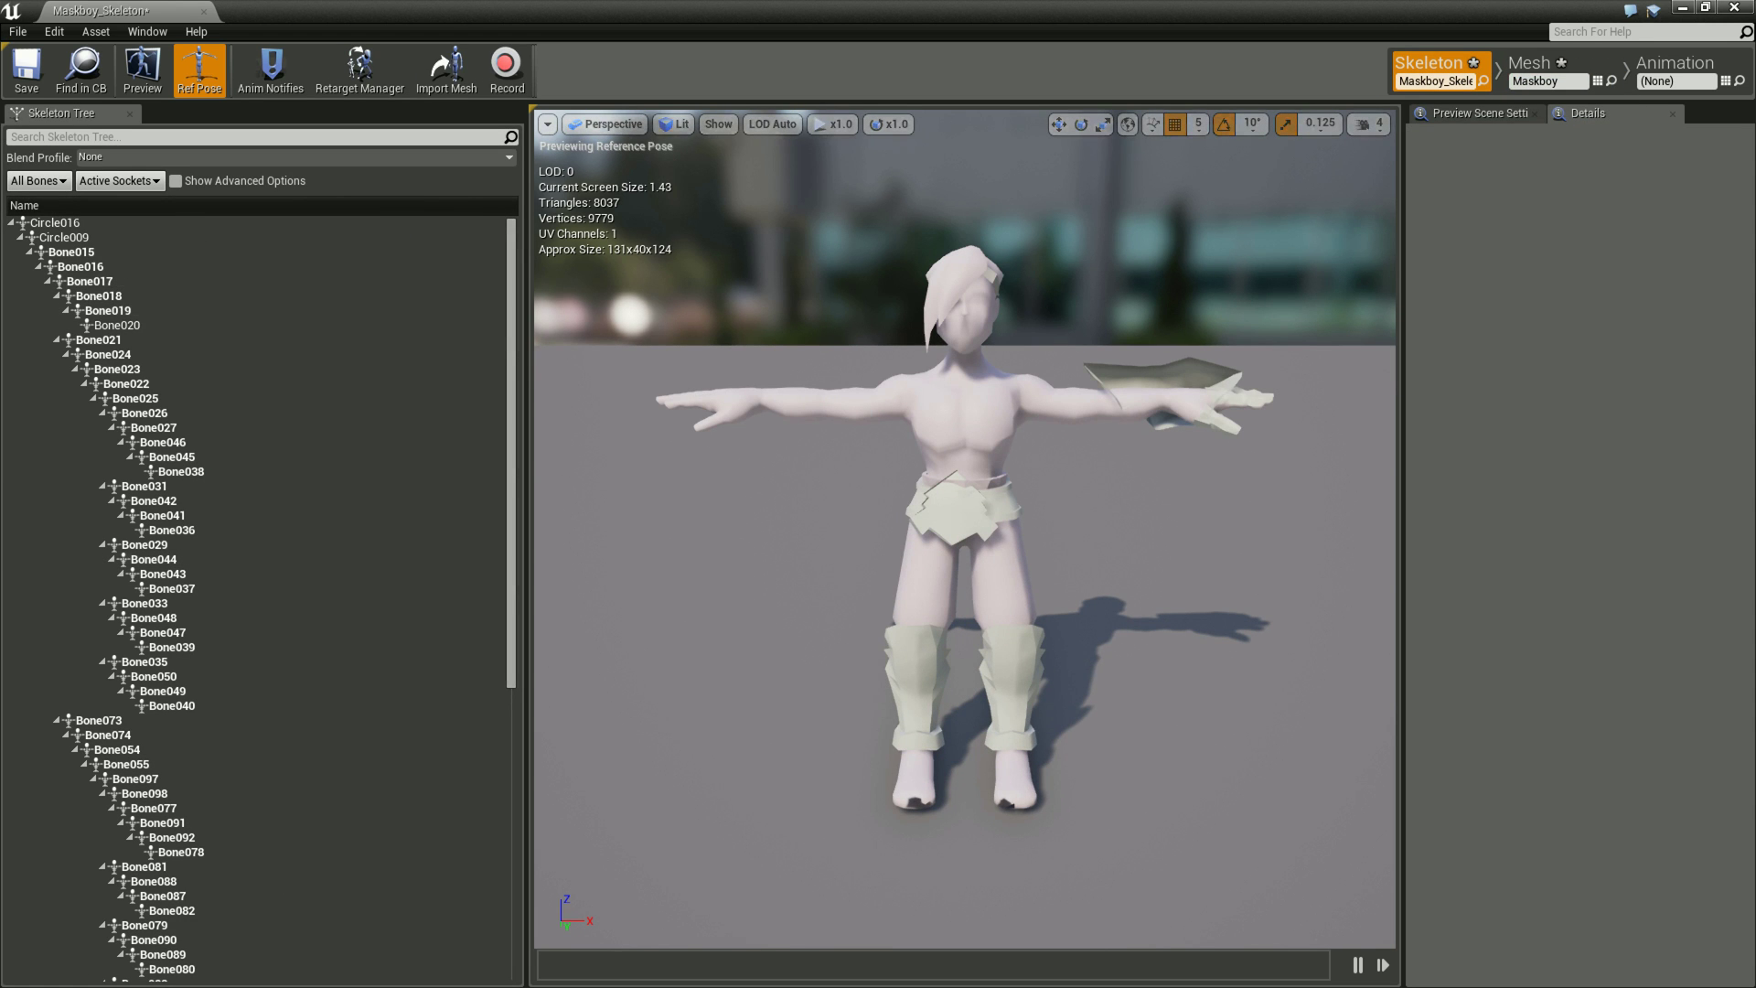
left_click(1675, 64)
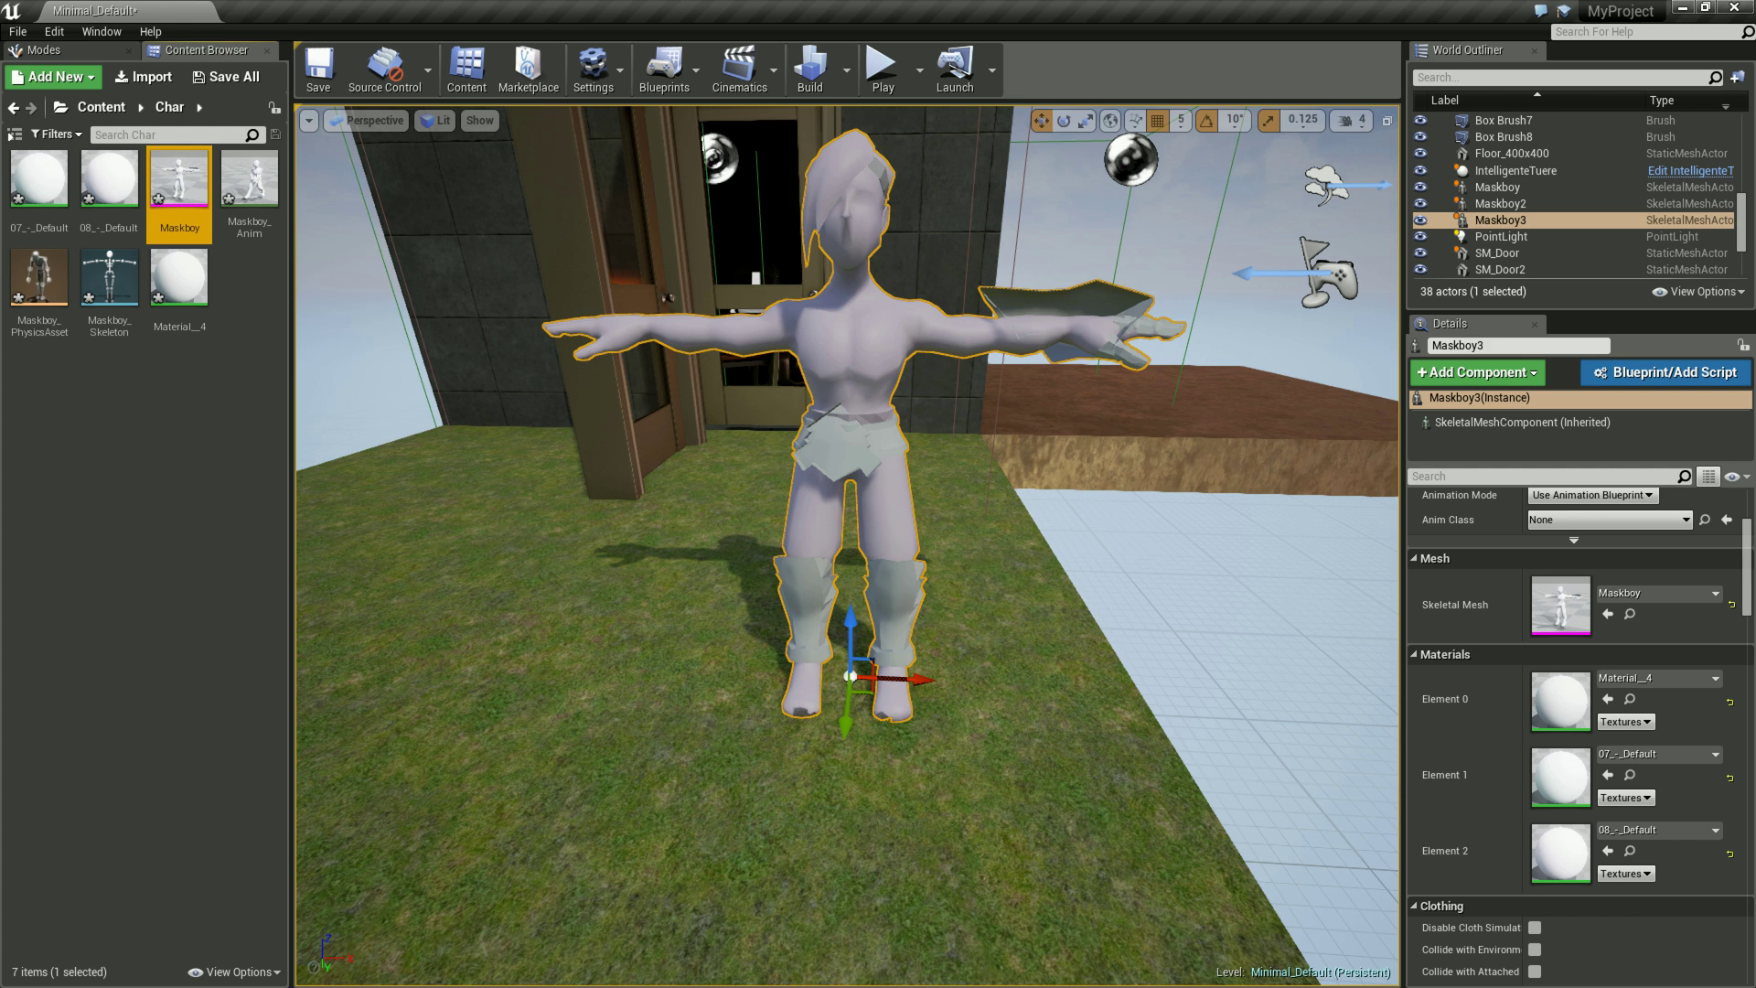
Import Character_Man.png from the MAP texture folder into the Char content folder.
key("alt+Tab")
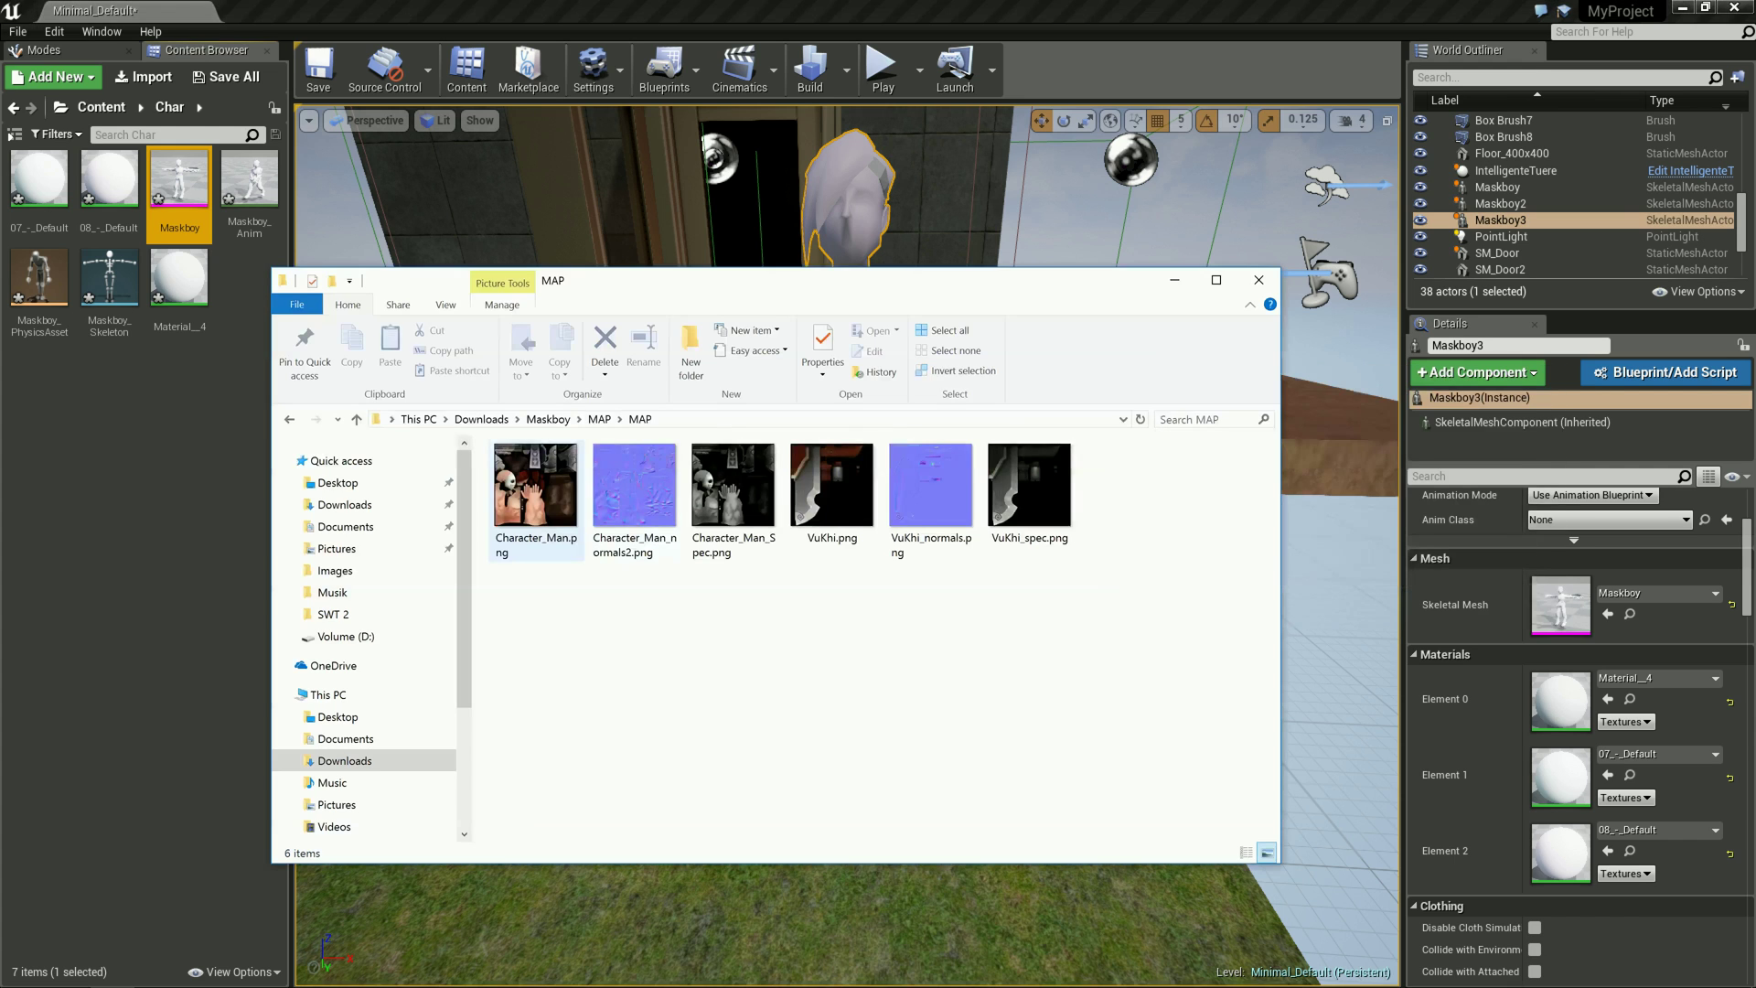
left_click(535, 485)
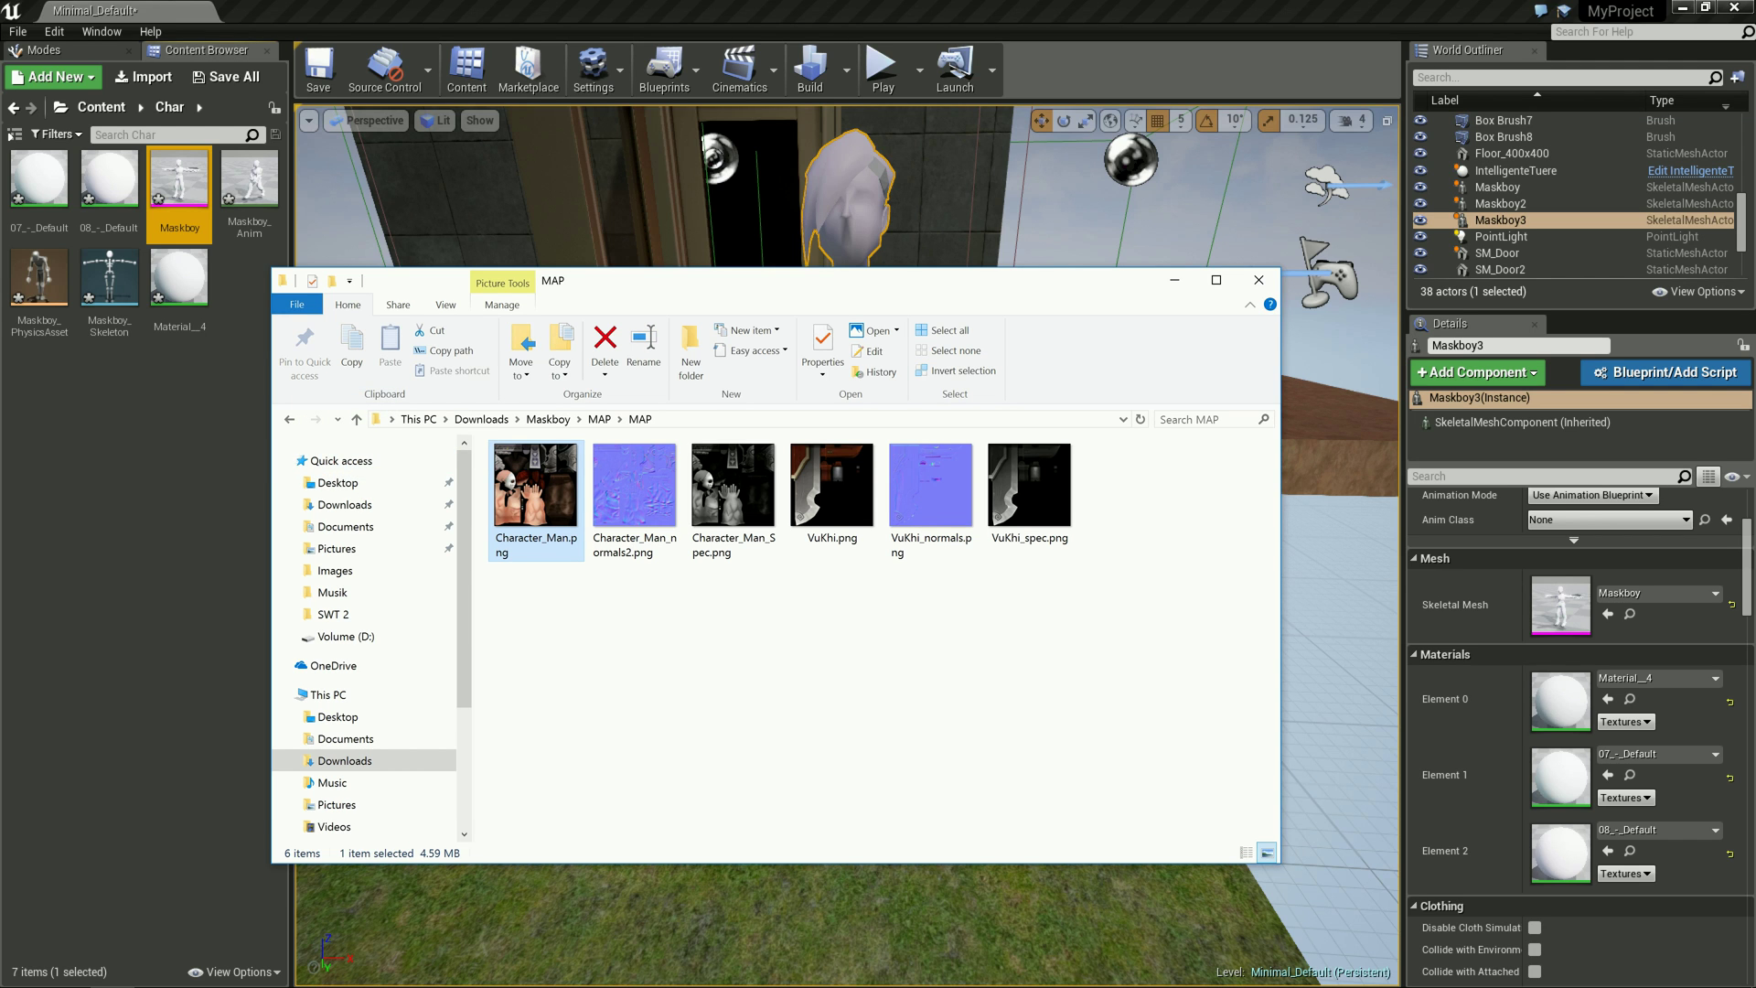
left_click_drag(534, 494, 137, 411)
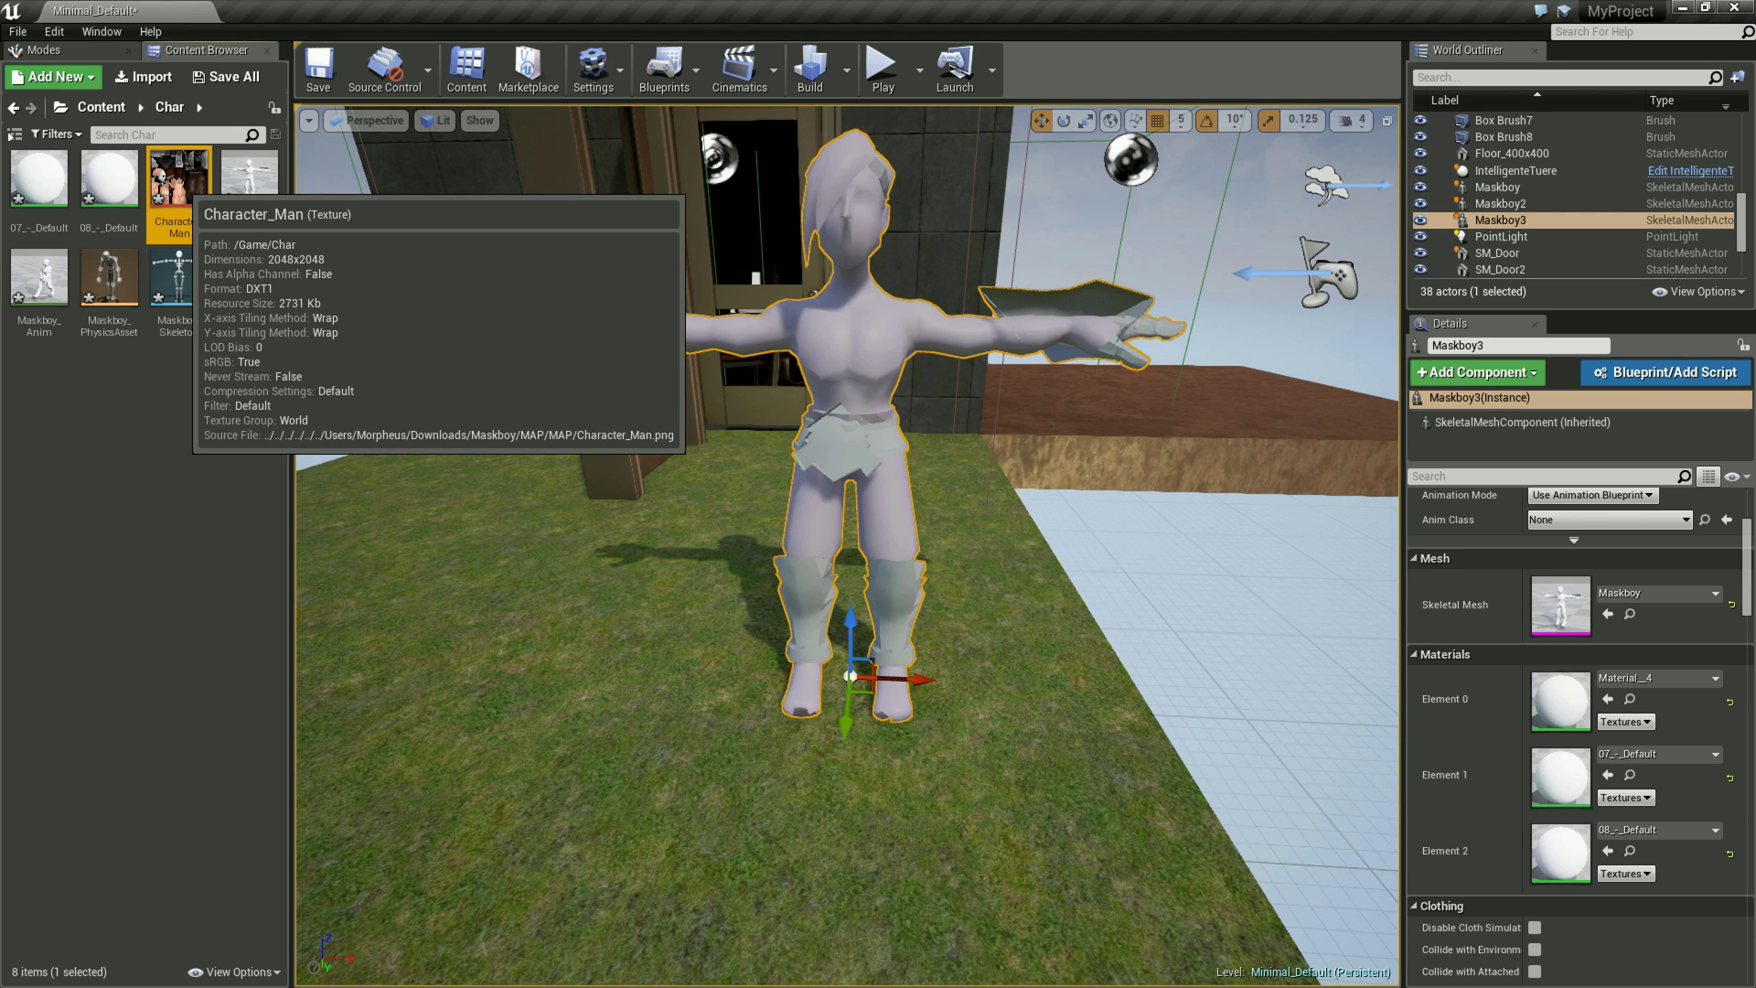
Create a Character_Man_Mat material from the Character_Man texture and open it.
left_click_drag(183, 188, 1578, 704)
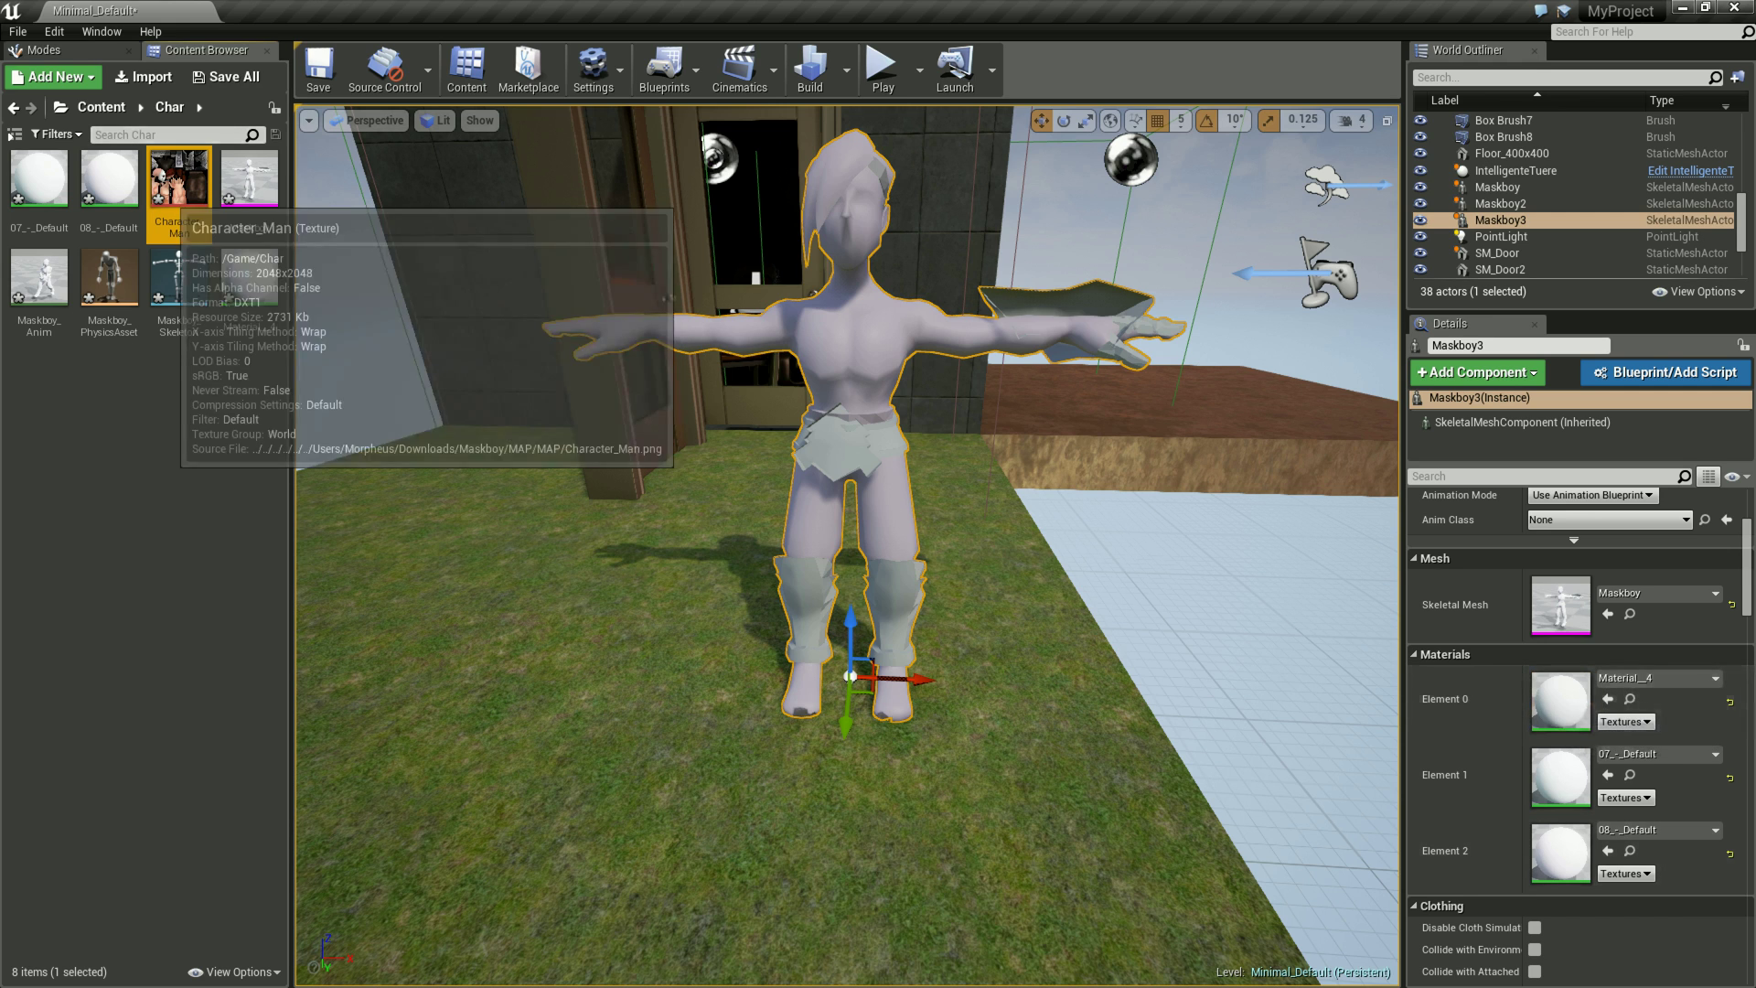
right_click(183, 186)
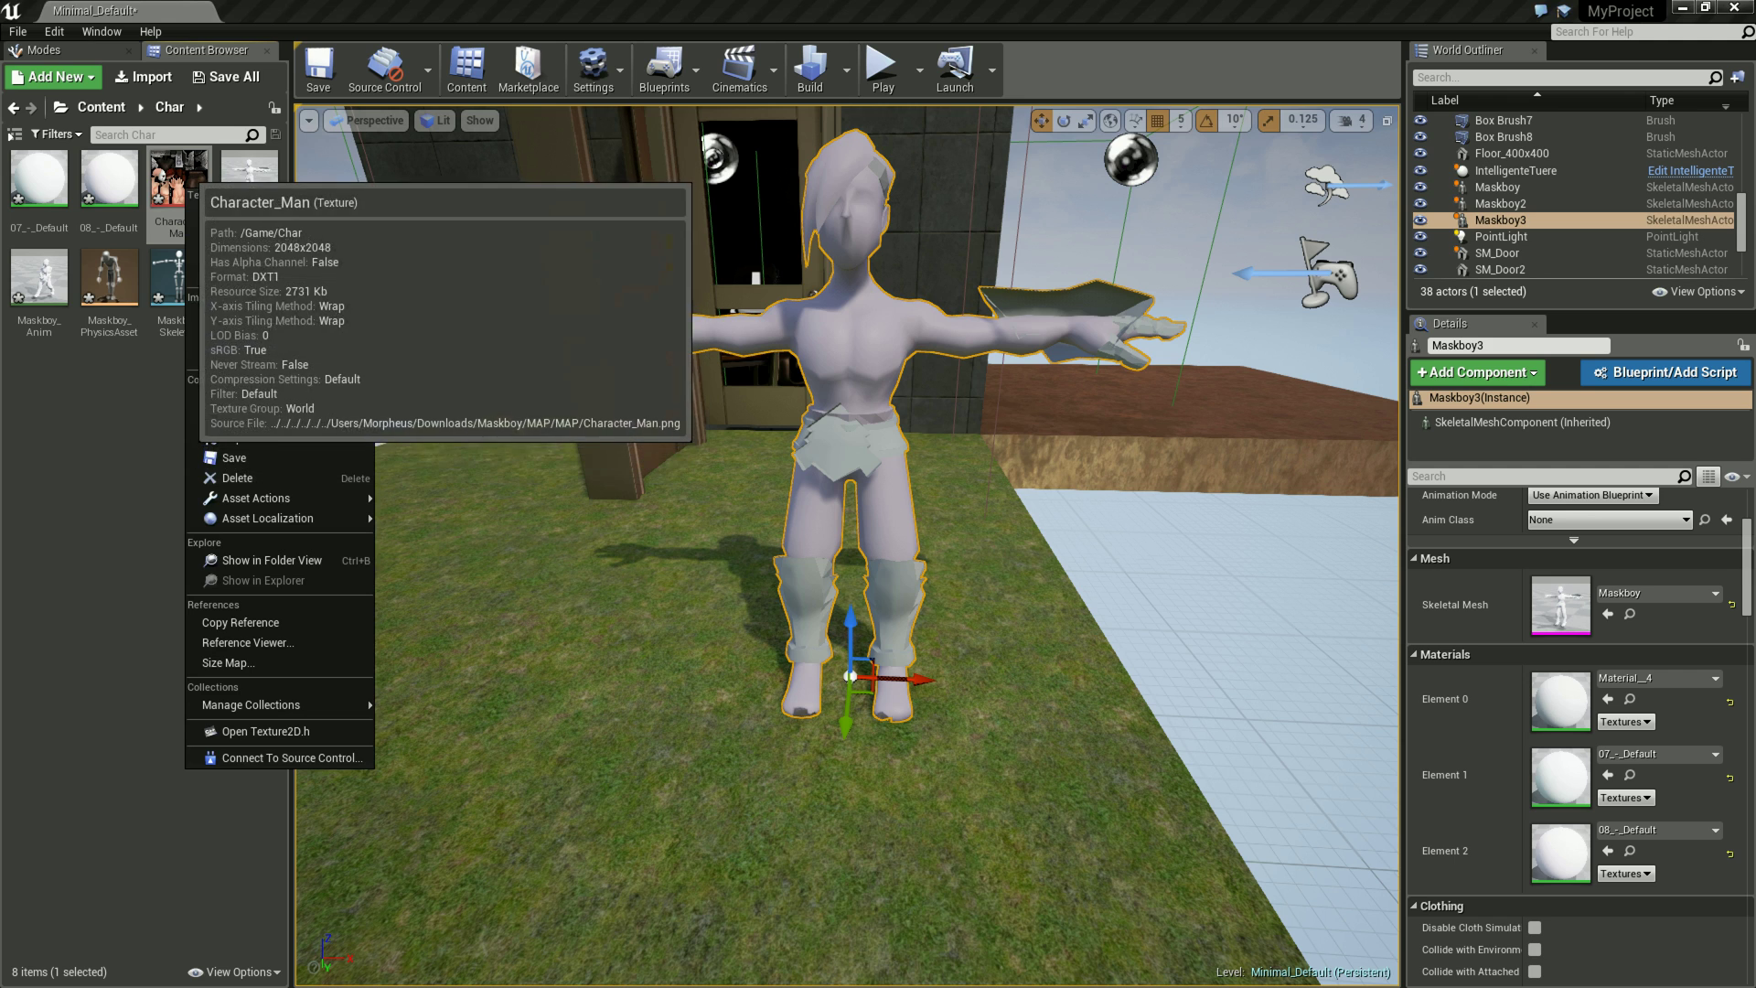
left_click(259, 212)
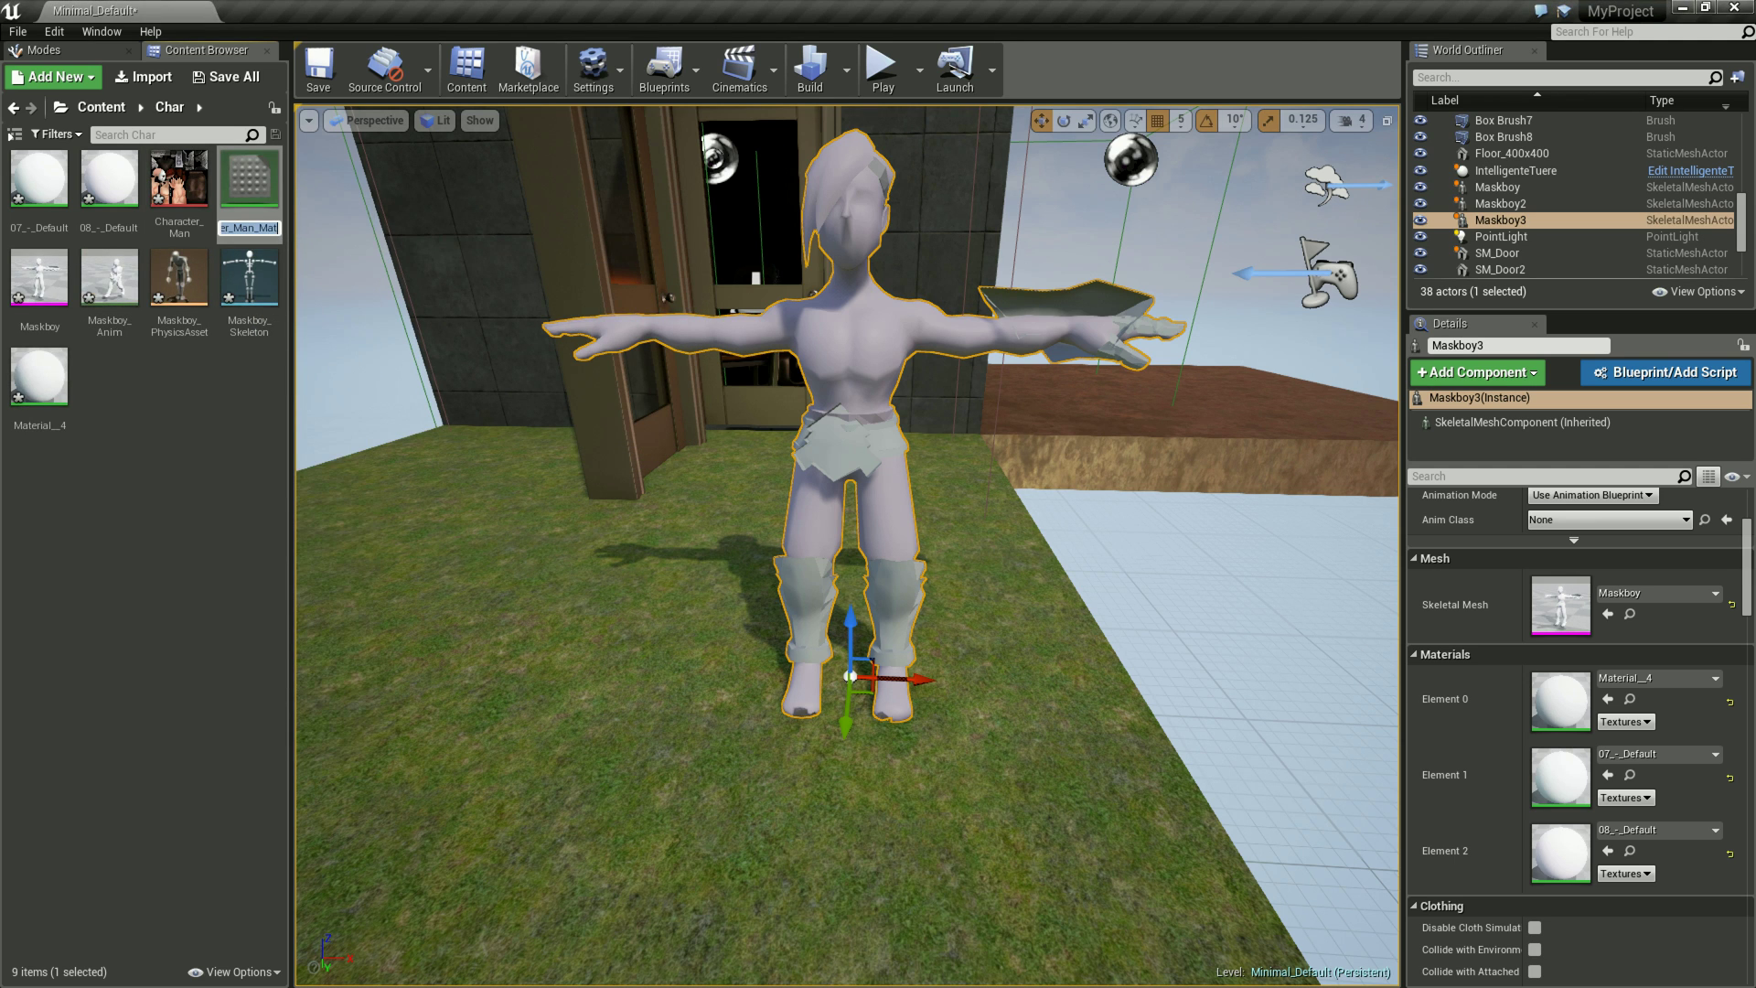
key("Return")
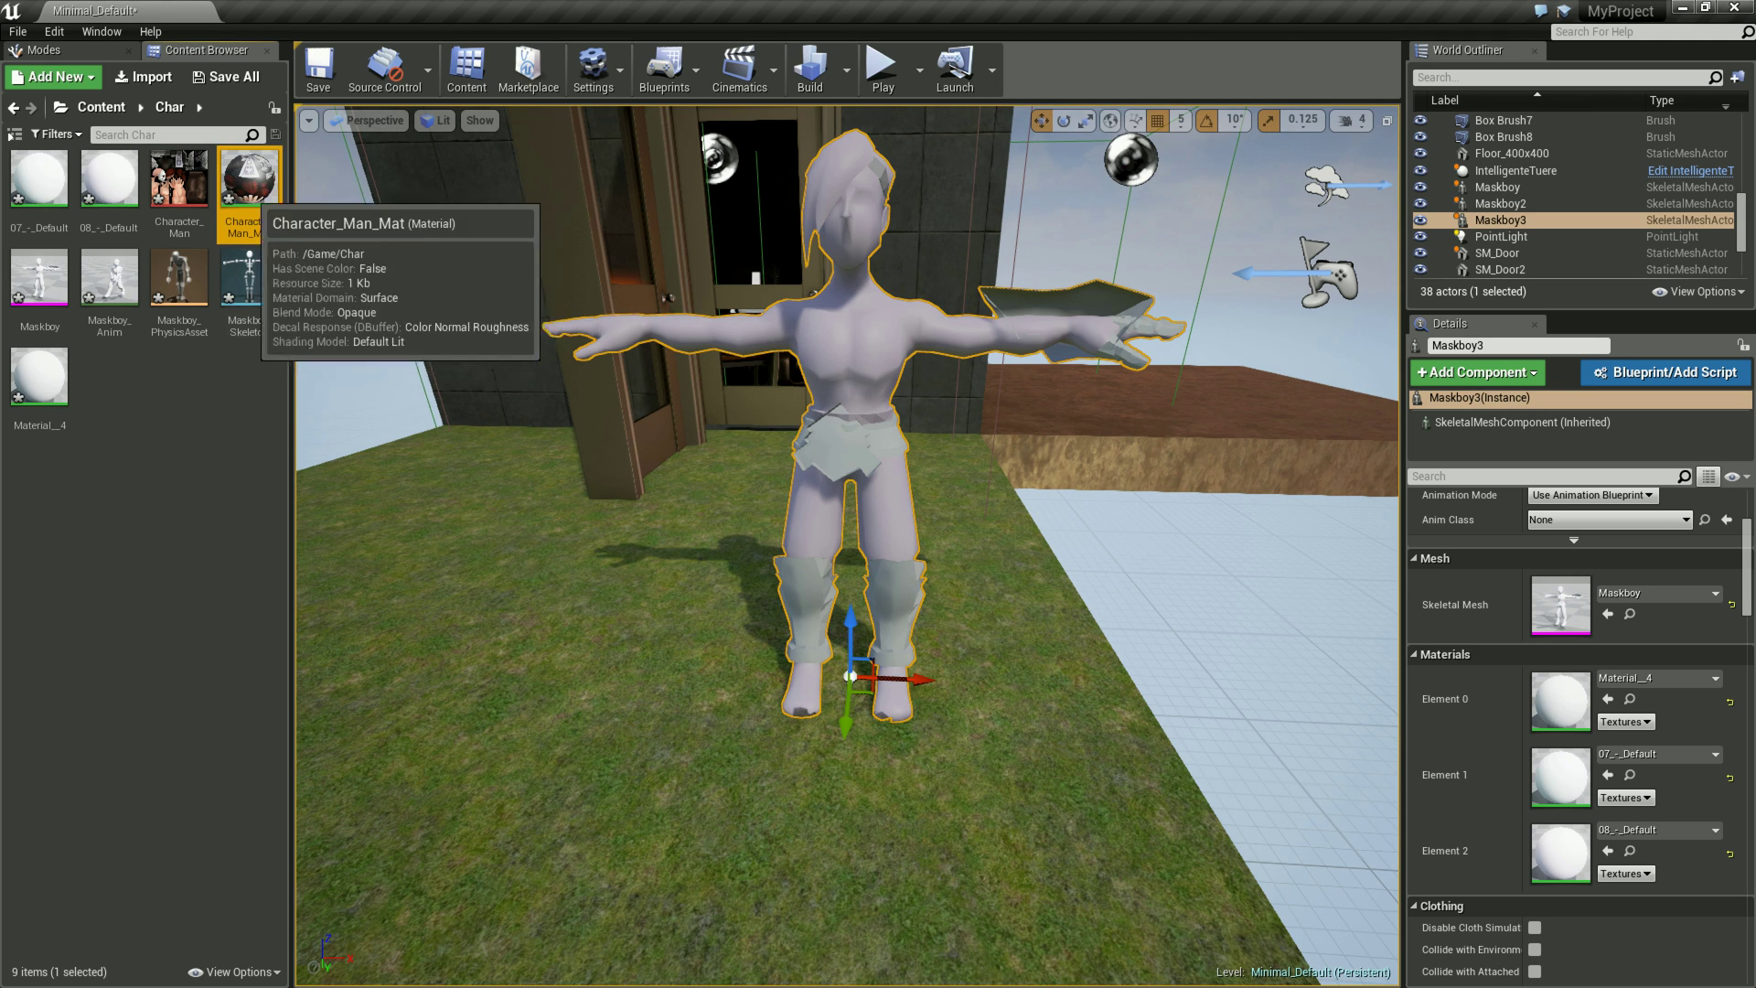
double_click(249, 179)
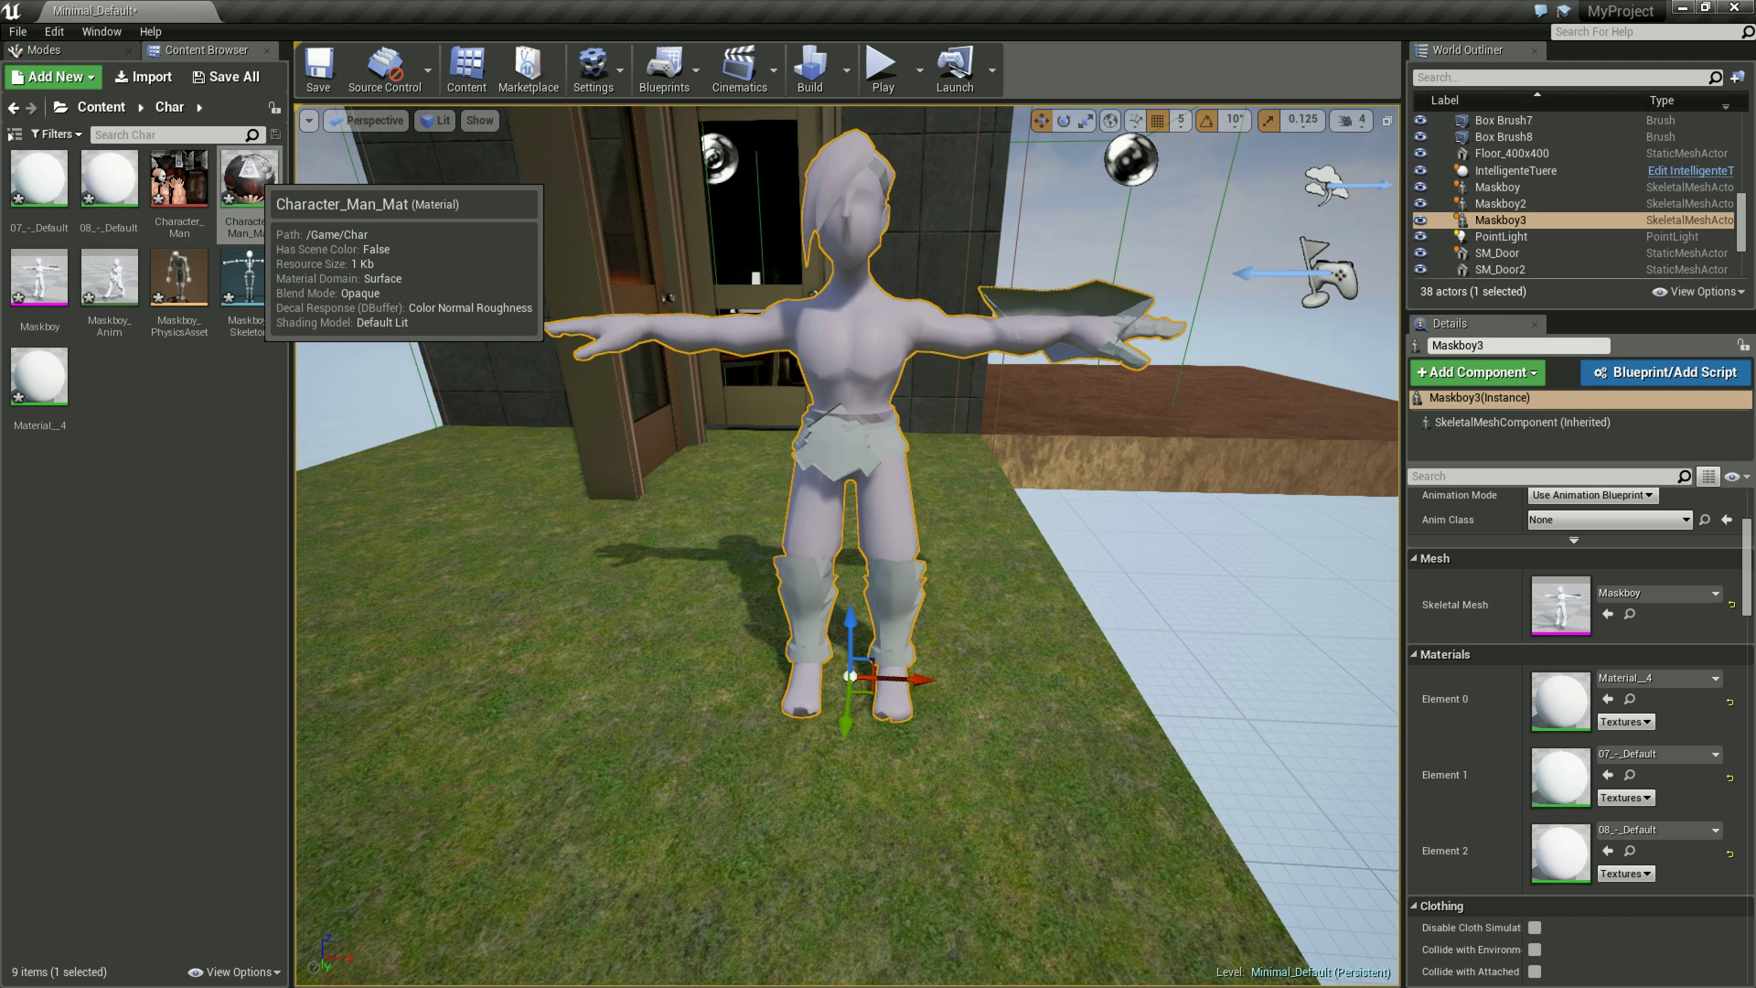
Assign Character_Man_Mat to Maskboy3's Element 0, 1 and 2 material slots, then frame the character to check the textures.
left_click_drag(249, 178, 1560, 700)
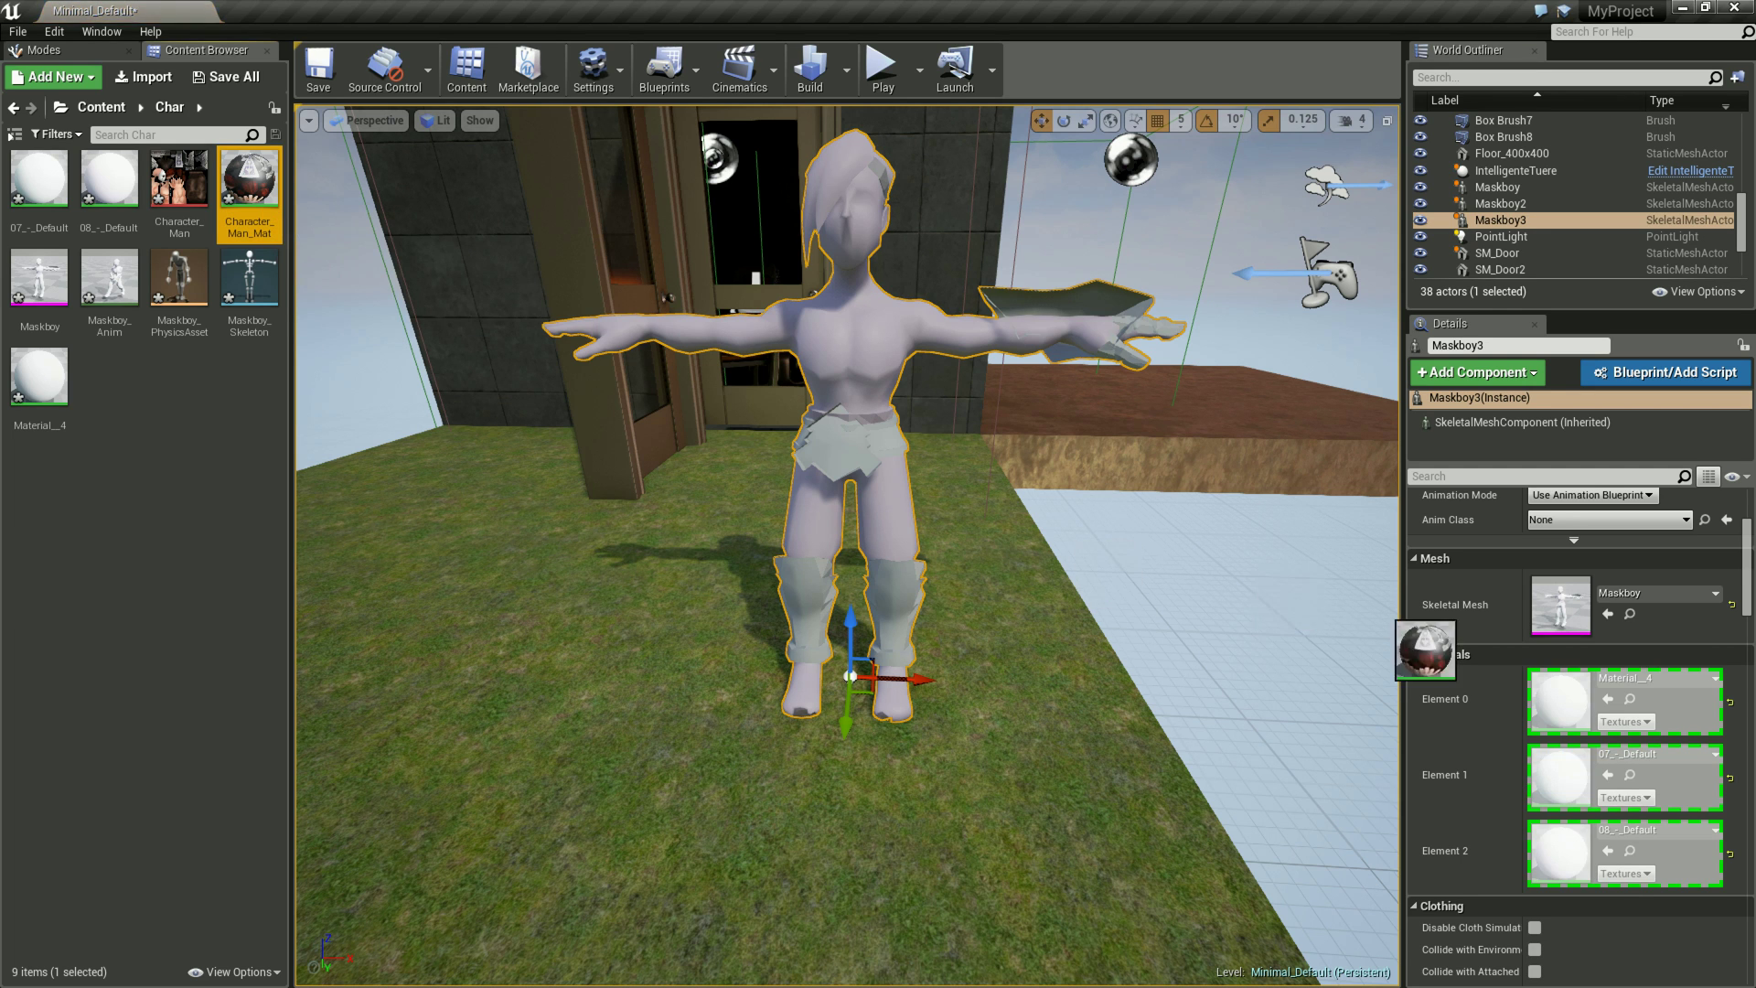
mouse_move(878, 457)
left_mouse_down("alt")
mouse_move(990, 307)
mouse_move(1000, 324)
left_mouse_up("alt")
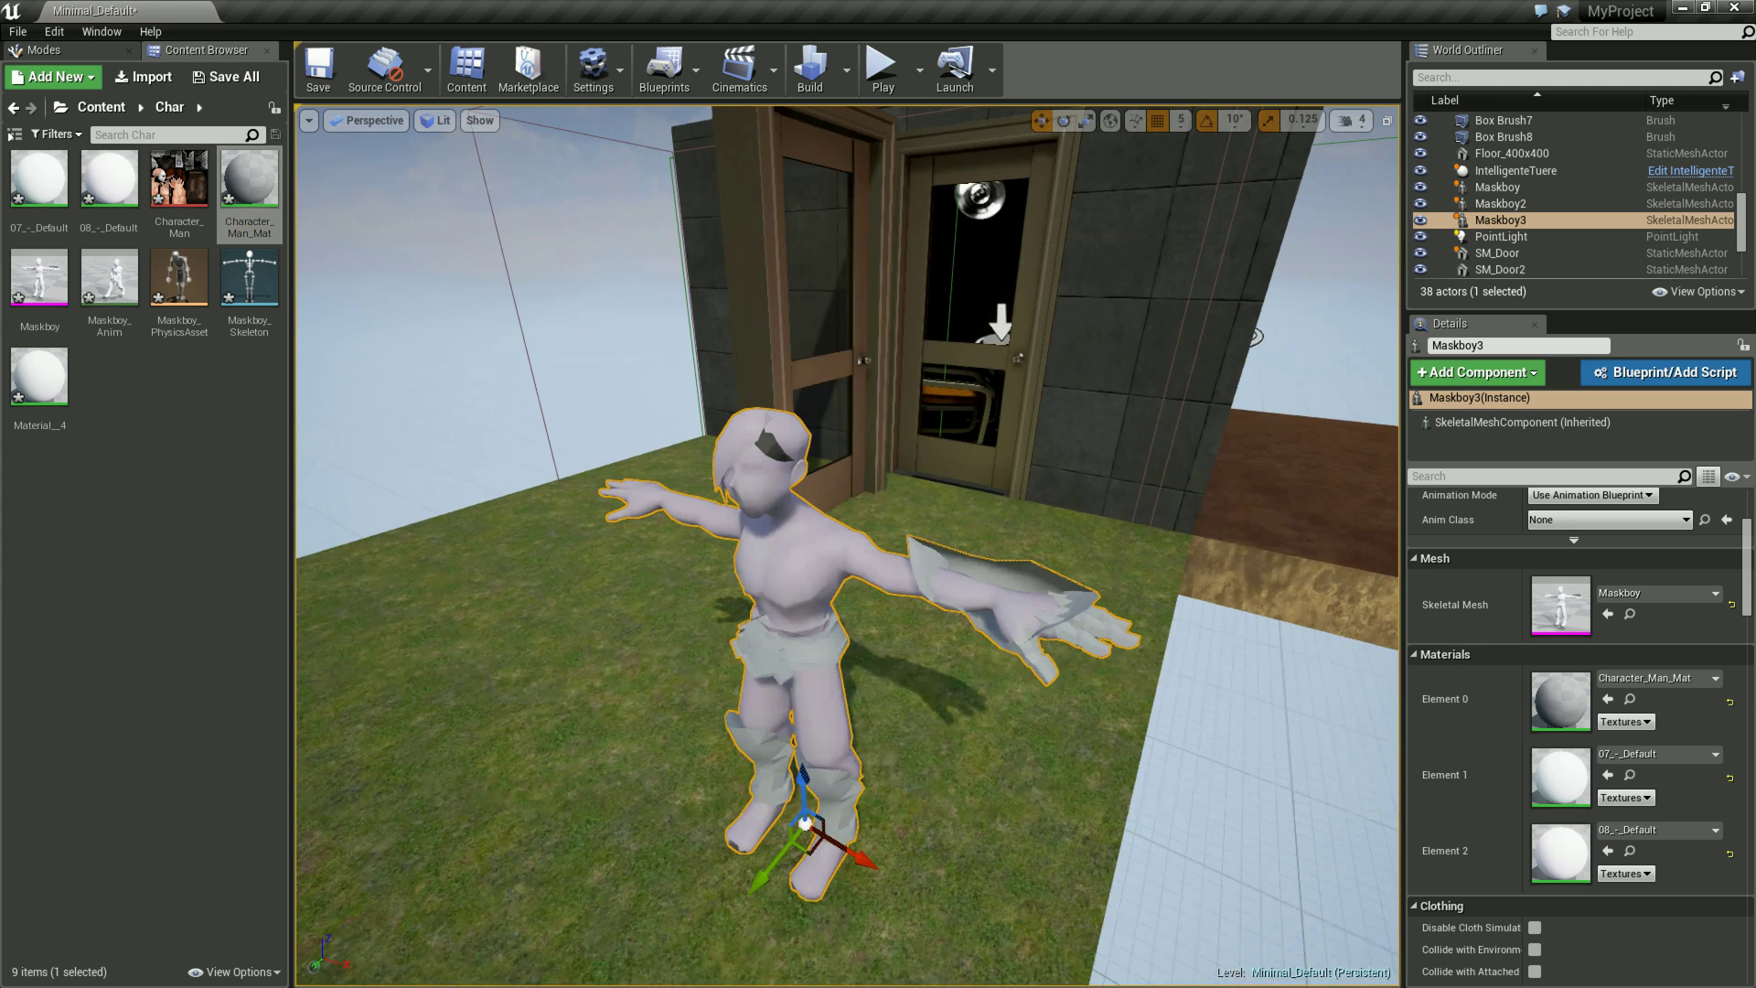
left_click_drag(249, 178, 1554, 786)
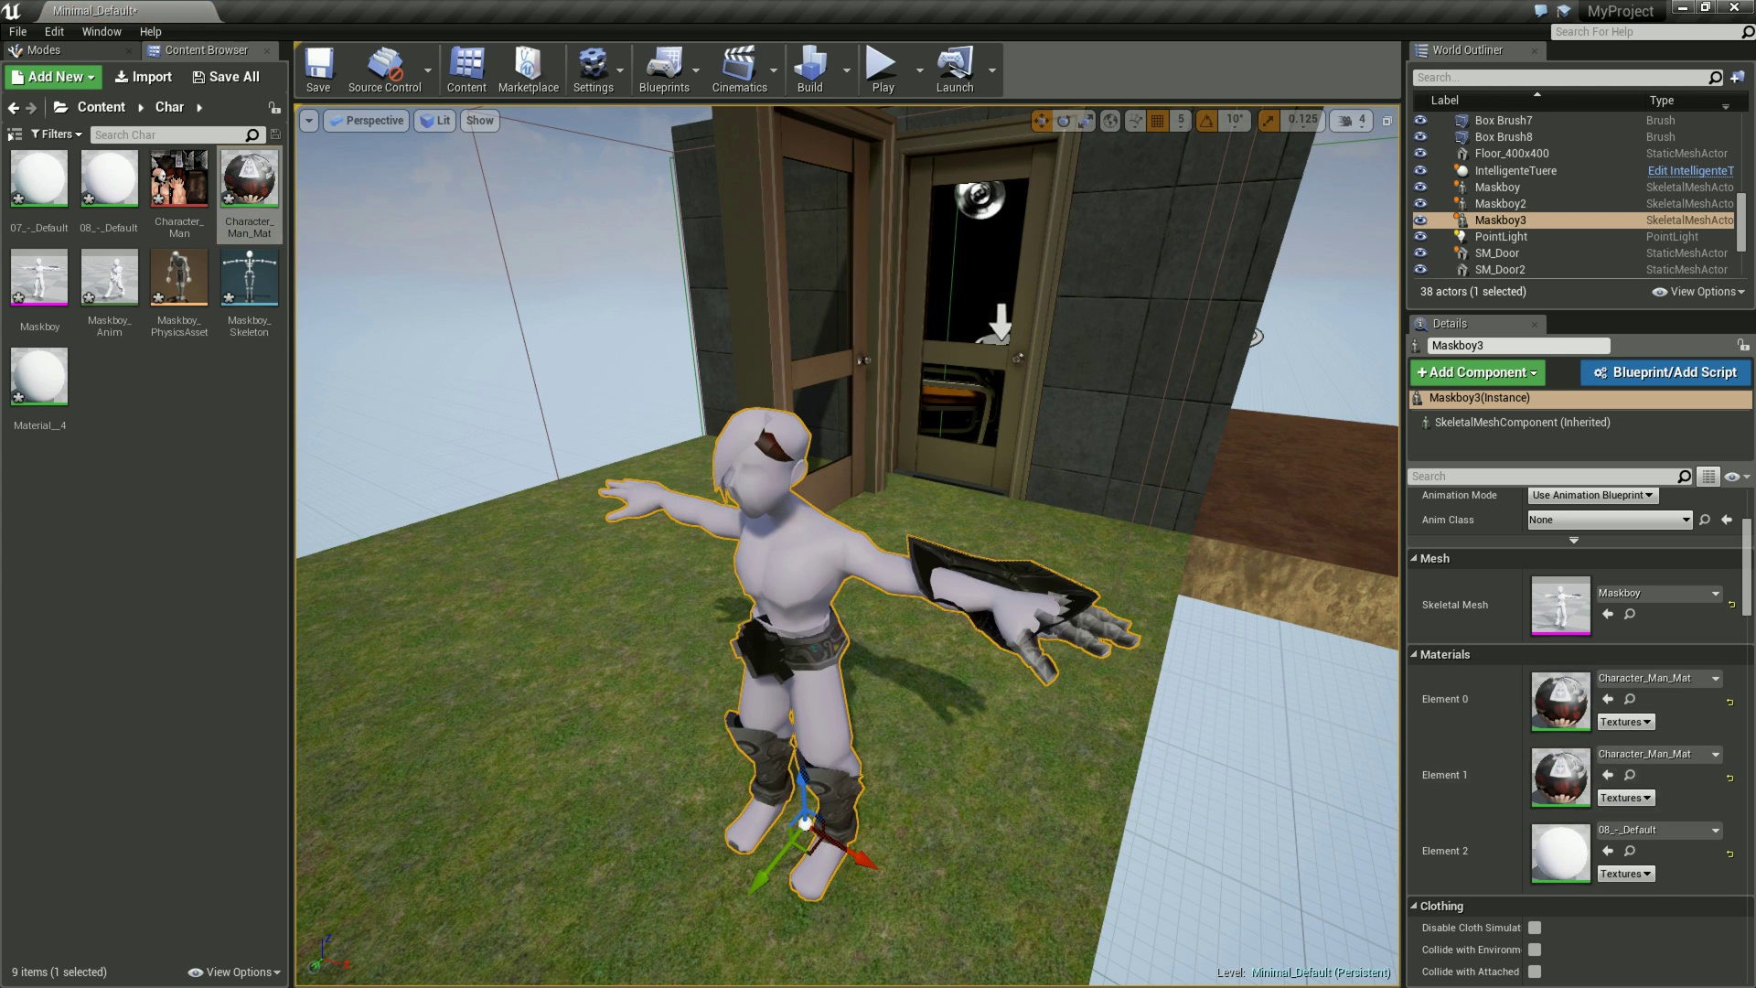
left_click_drag(847, 549, 914, 549, "alt")
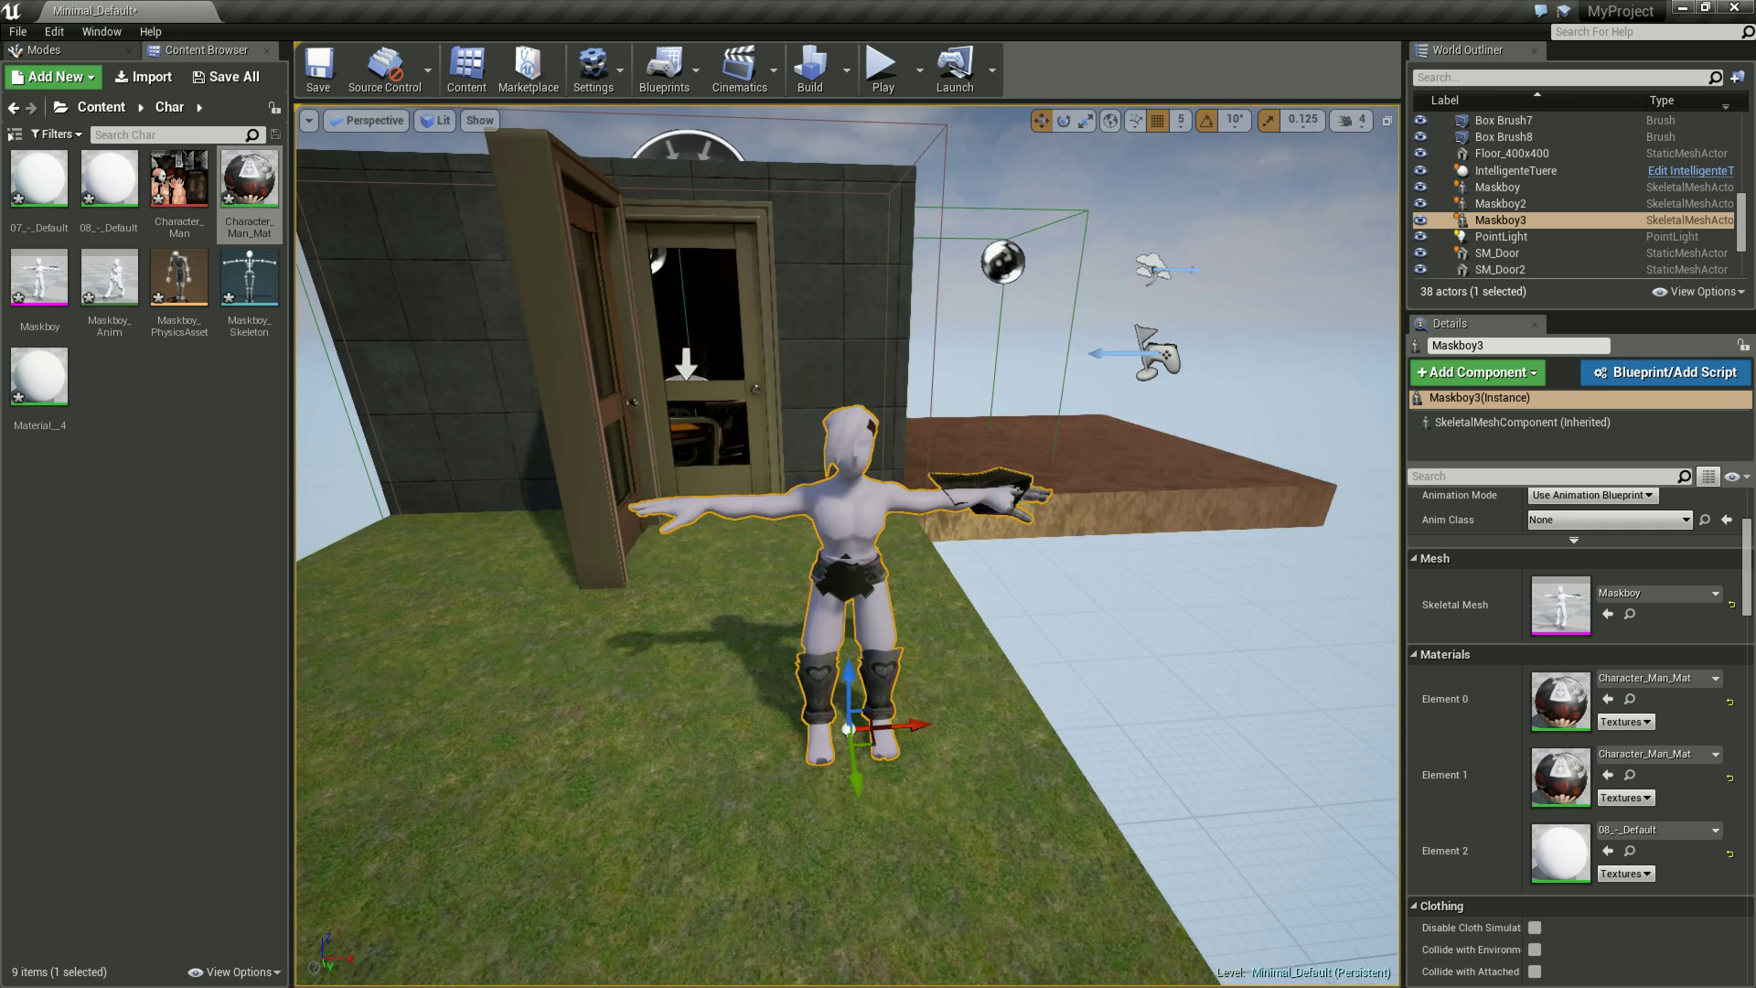
left_click_drag(249, 183, 1578, 850)
left_click_drag(848, 549, 915, 548, "alt")
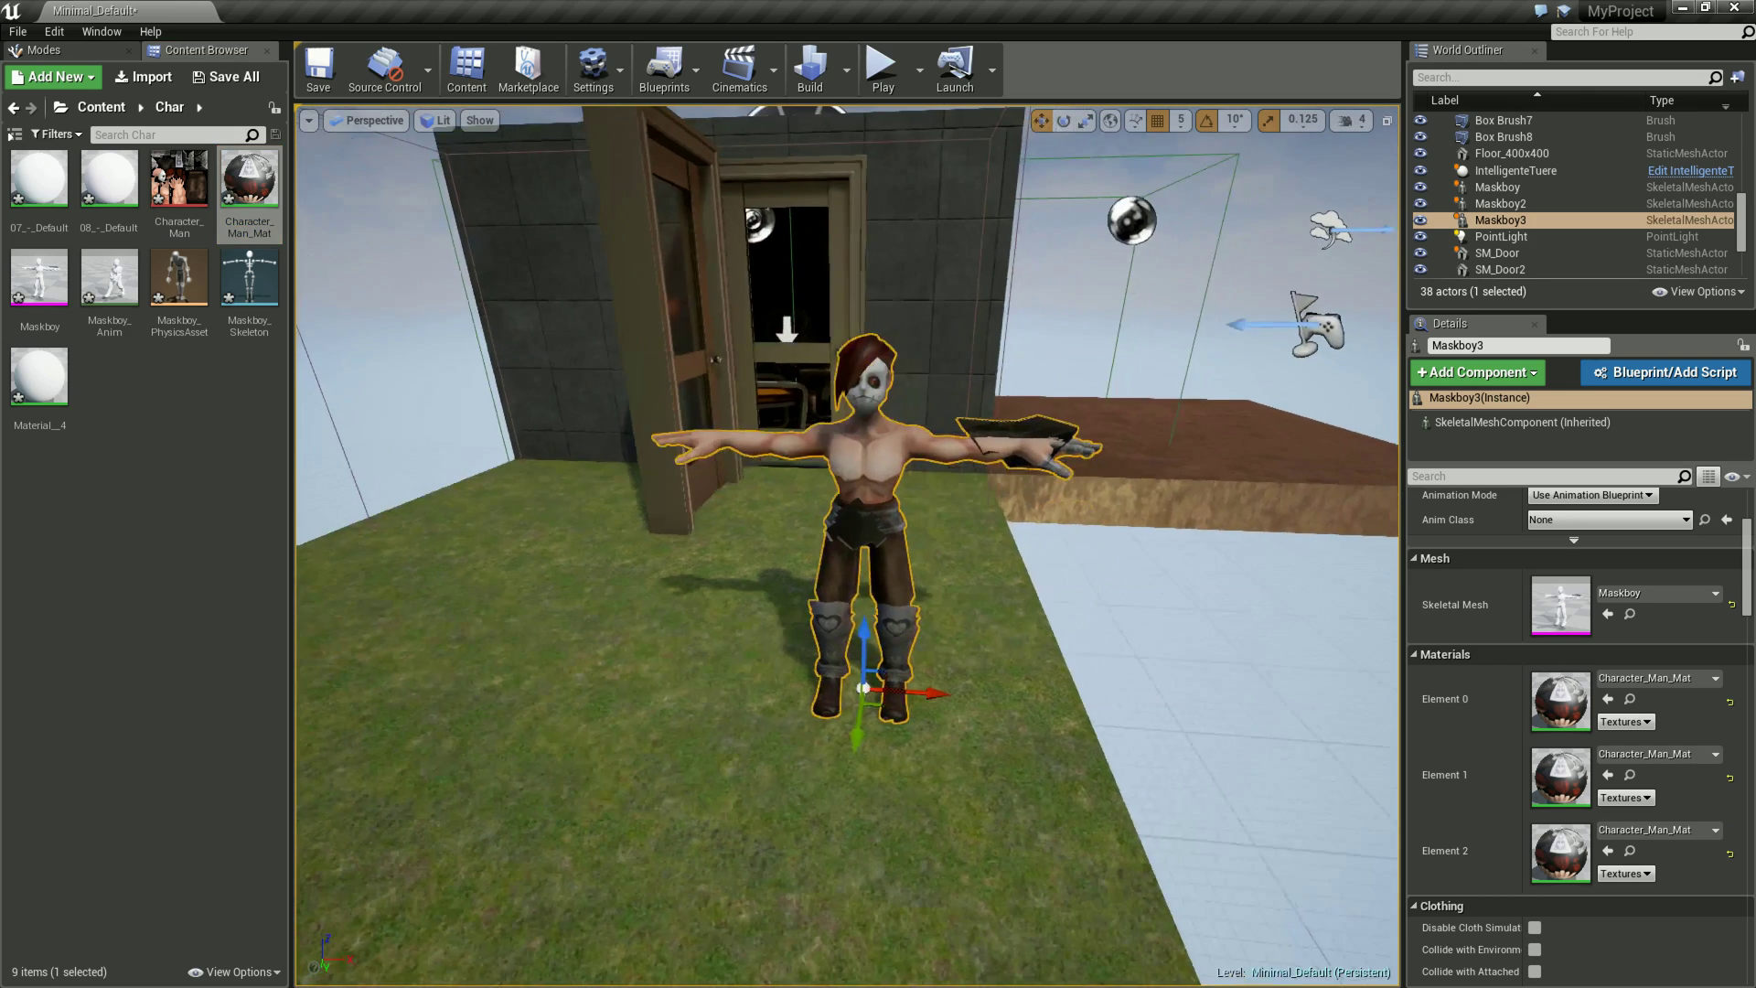
scroll(848, 549, "up", 5)
key("f")
left_click_drag(848, 549, 823, 549, "alt")
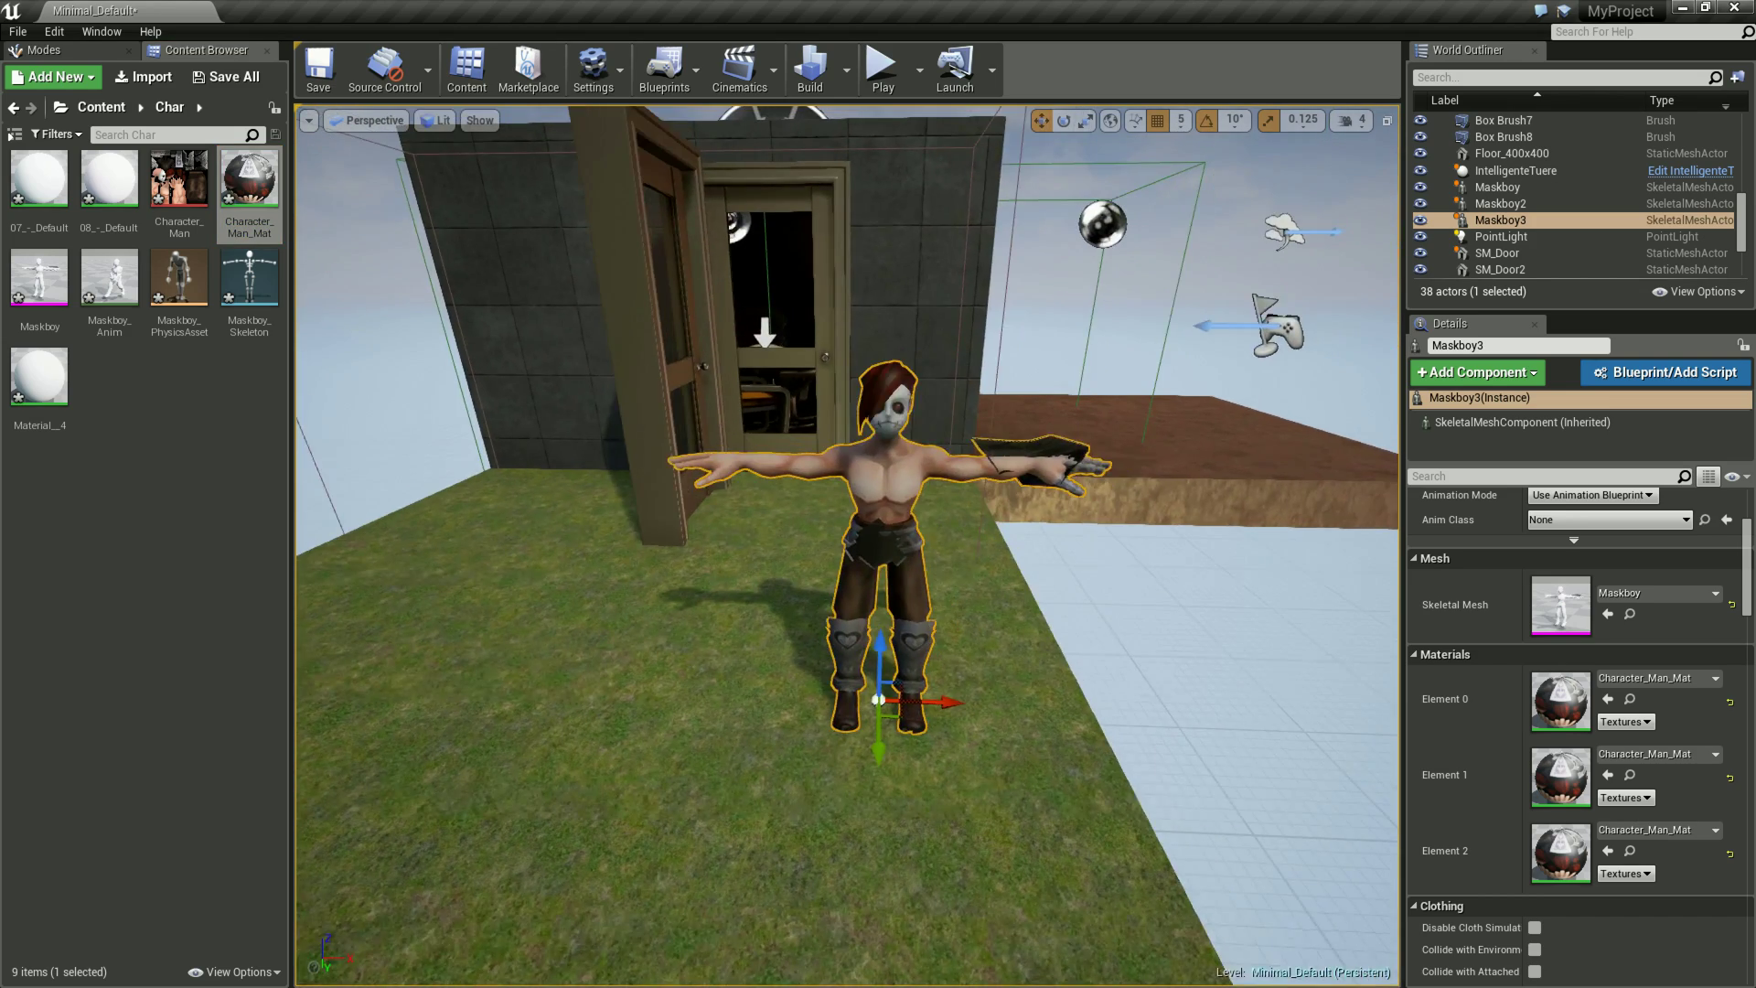